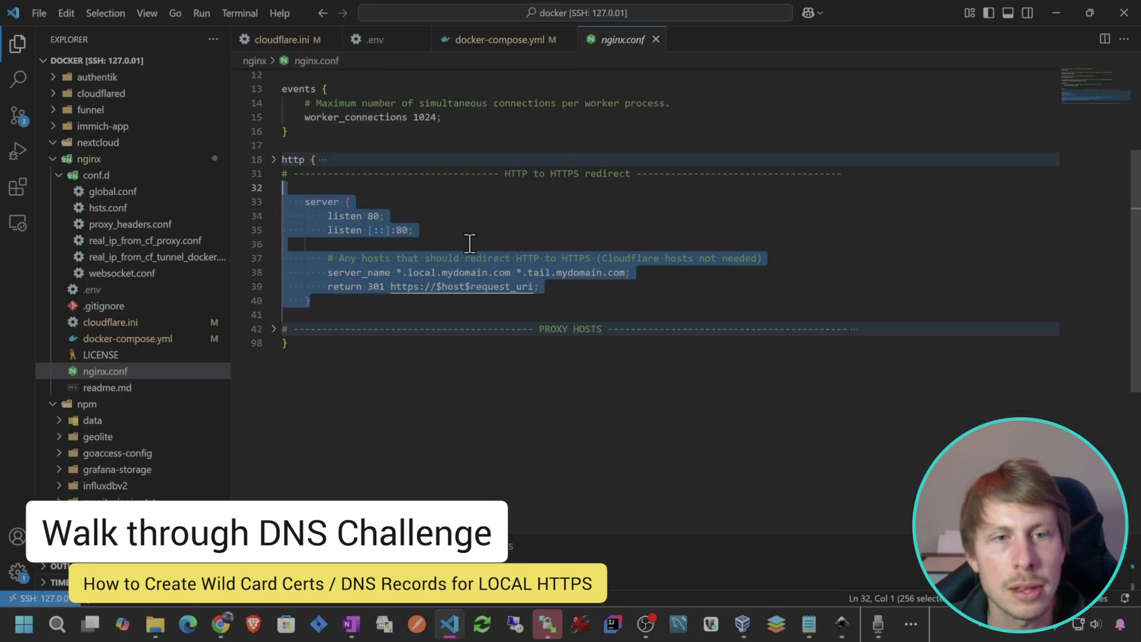
# Replace mydomain with wildebeastmedia in both wildcard hosts of the HTTP to HTTPS redirect's server_name in nginx.conf
pyautogui.click(440, 272)
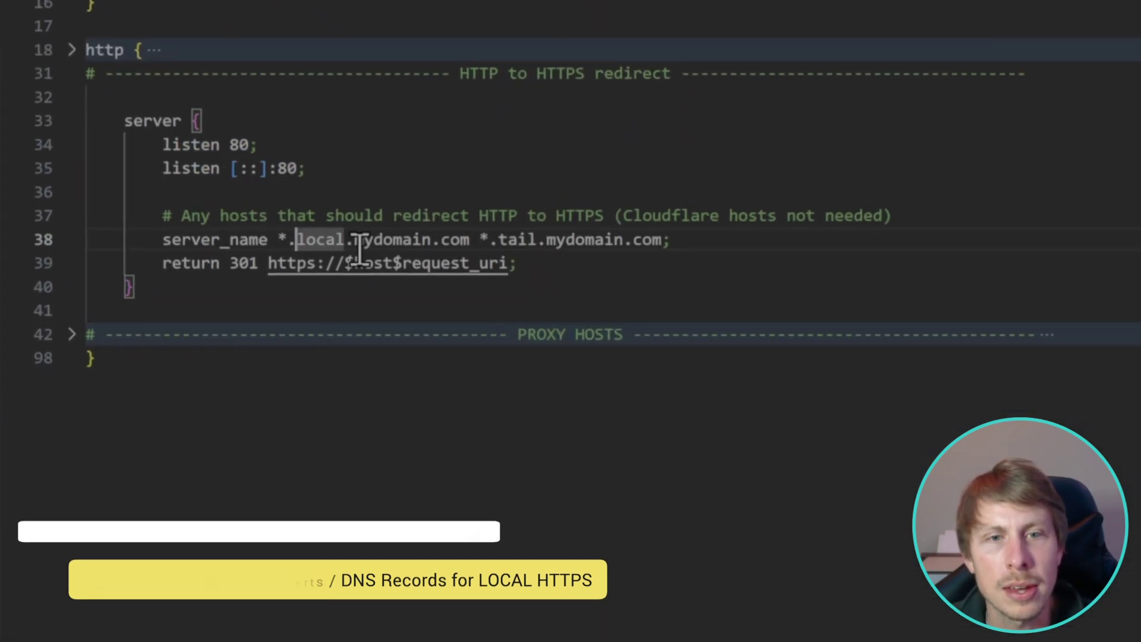
pyautogui.doubleClick(463, 273)
pyautogui.write('wilde')
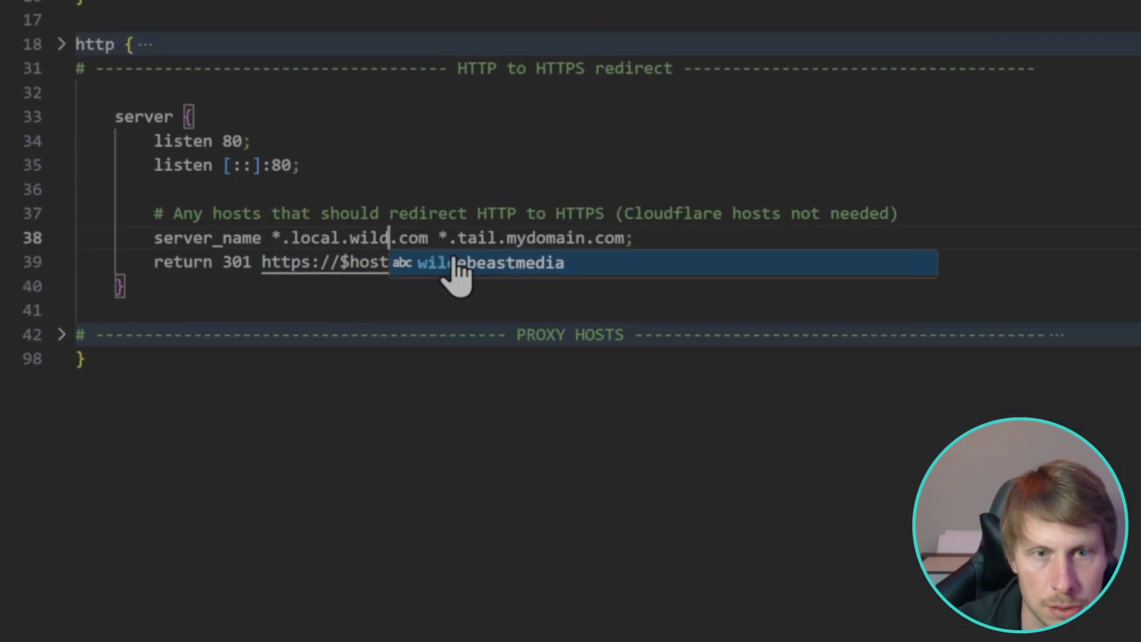
pyautogui.press('Tab')
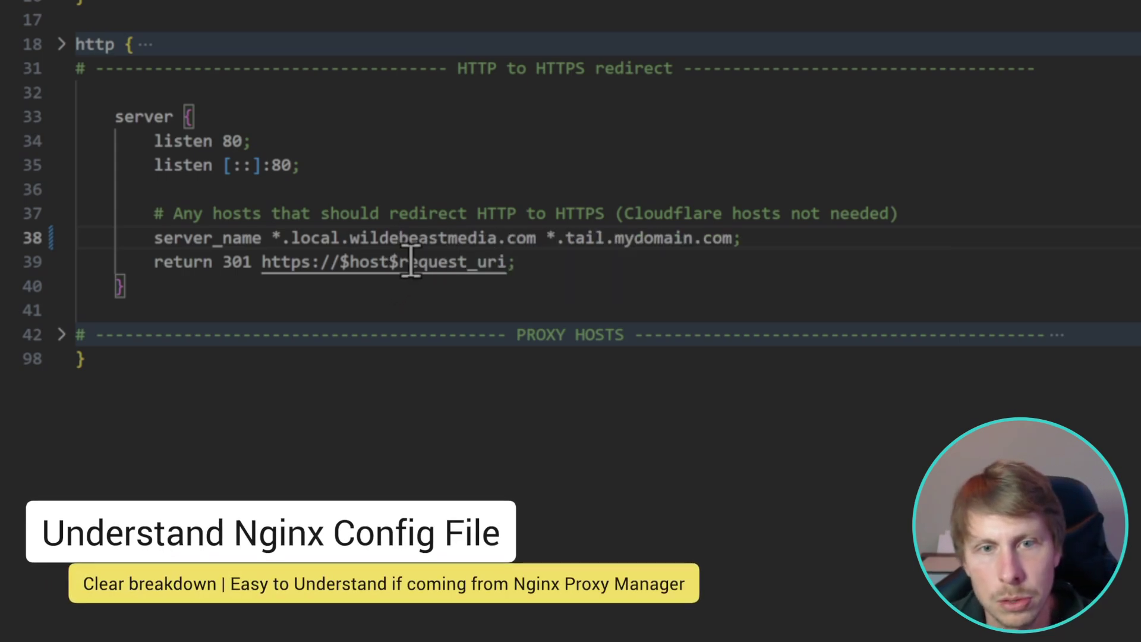
pyautogui.doubleClick(435, 238)
pyautogui.hotkey('ctrl', 'c')
pyautogui.doubleClick(648, 239)
pyautogui.hotkey('ctrl', 'v')
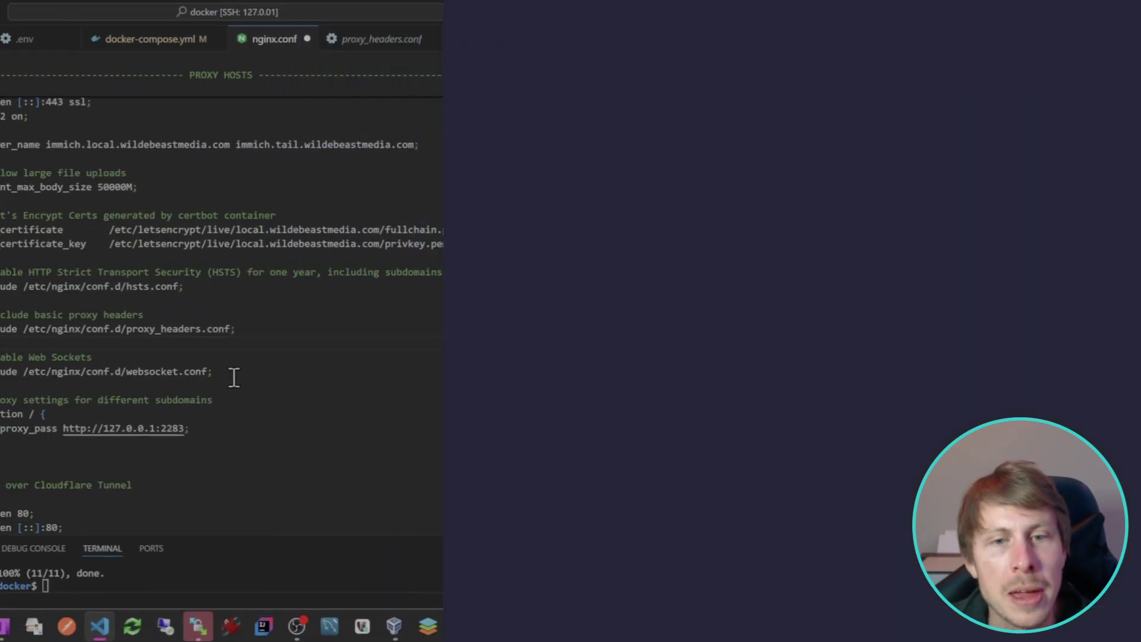
# Review the Web Sockets include in the Immich proxy host and the contents of websocket.conf in the conf.d folder
pyautogui.moveTo(747, 465); pyautogui.dragTo(364, 450)
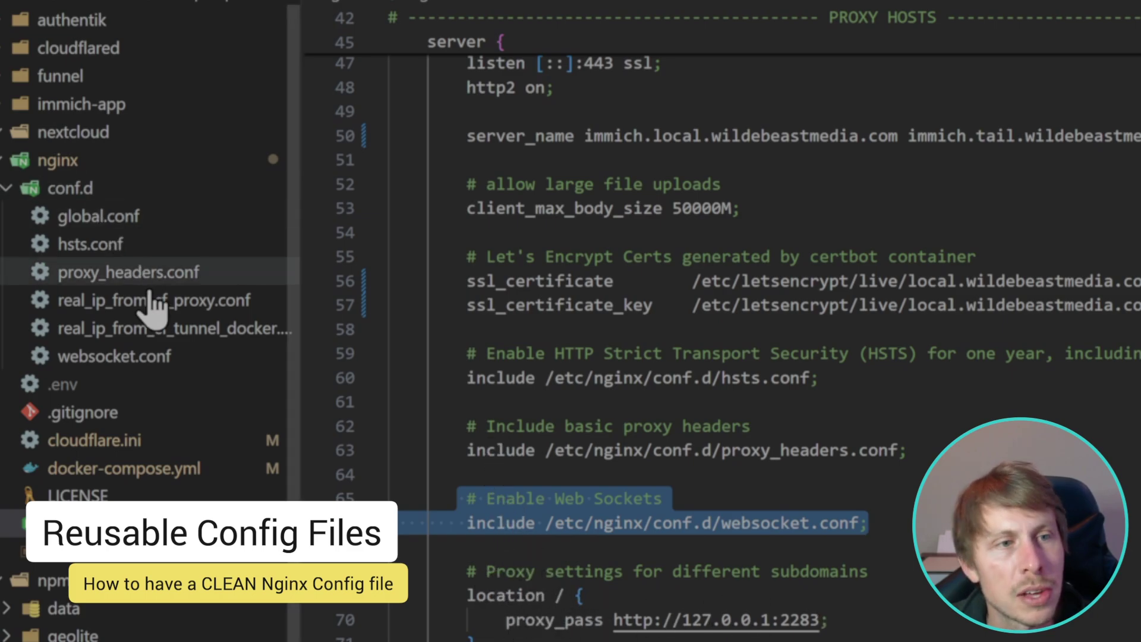
pyautogui.click(146, 356)
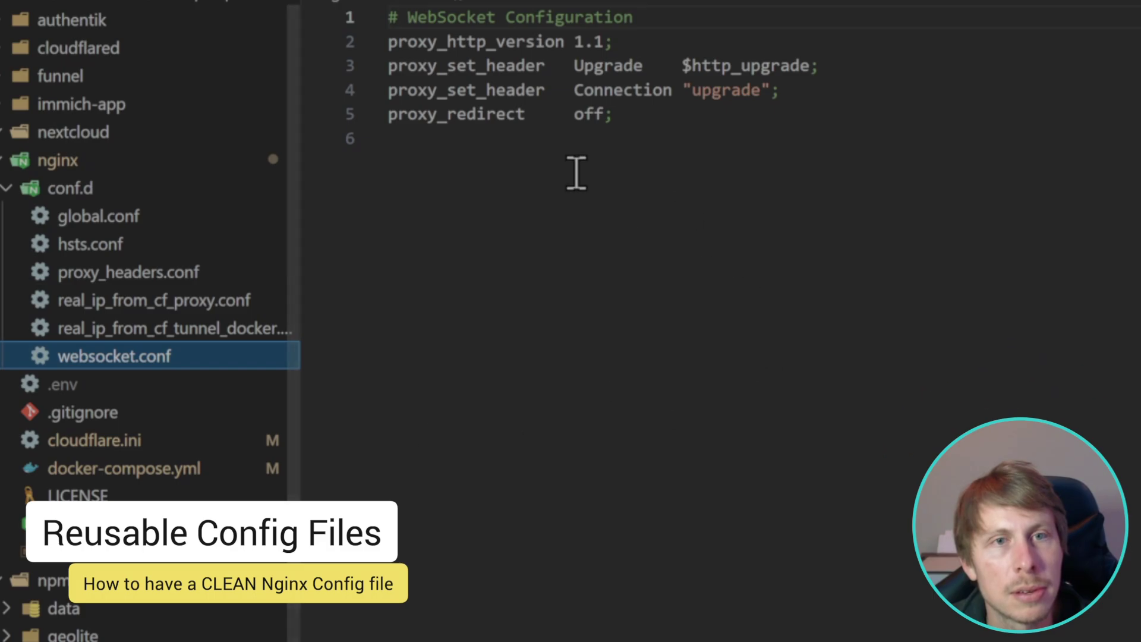
pyautogui.moveTo(644, 119); pyautogui.dragTo(350, 19)
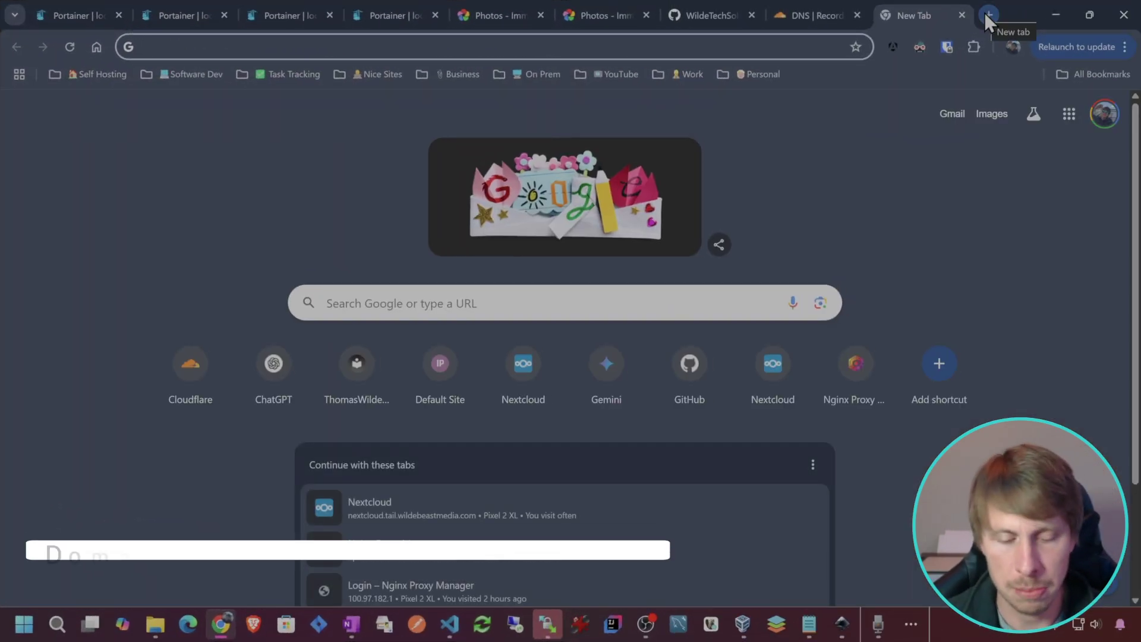
# Open the Tailscale admin machines page in the browser and get the IPv4 address of ubuntuvb-2
pyautogui.write('tailscale')
pyautogui.press('Return')
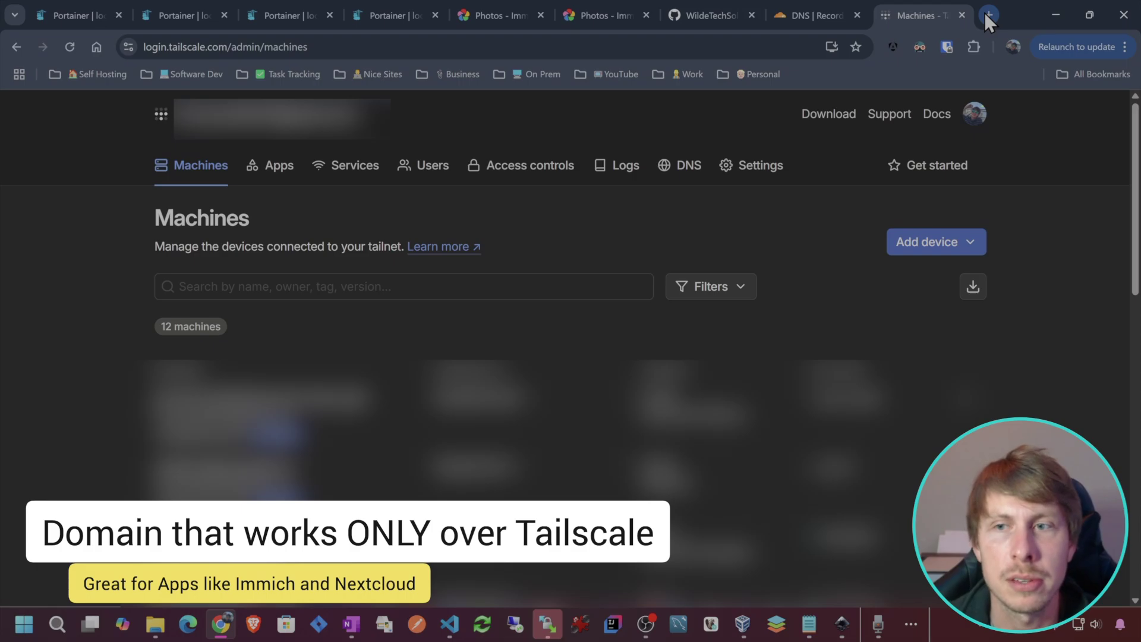
pyautogui.scroll(-10, 527, 229)
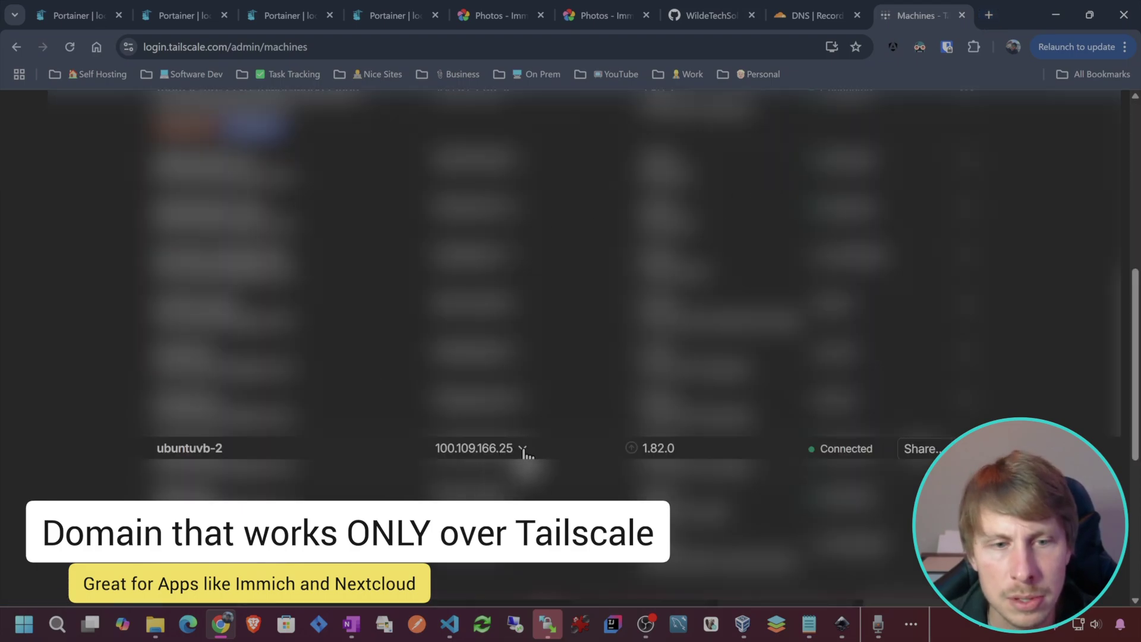
# In Cloudflare's DNS records for wildebeastmedia.com, fill in a new A record named *.tail pointing to 100.109.166.25, with proxying turned off
pyautogui.click(799, 16)
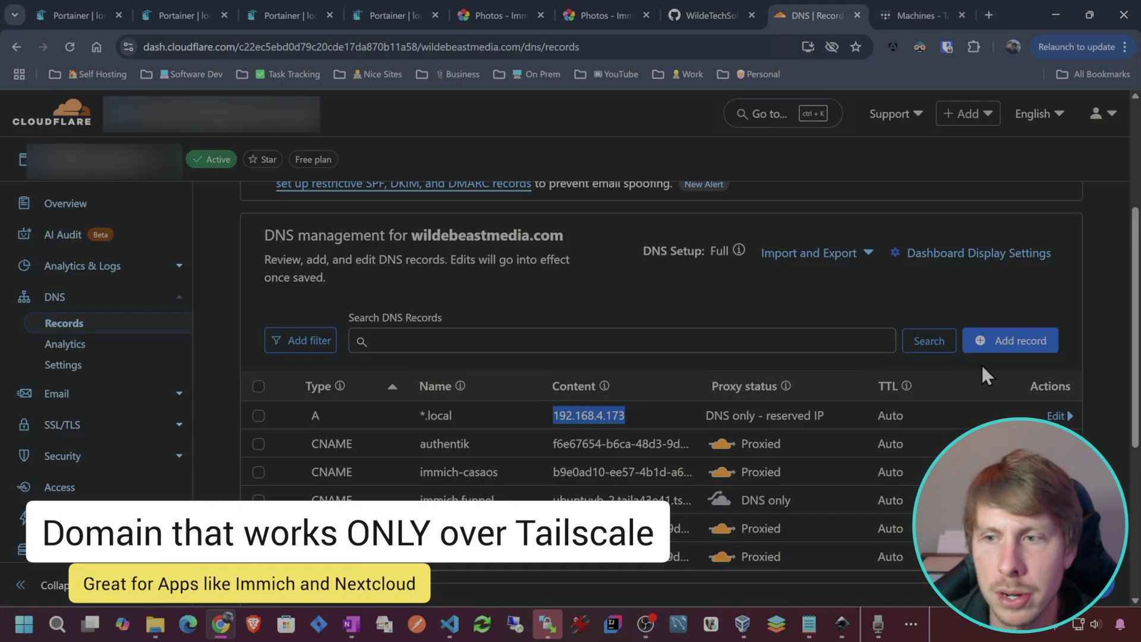
pyautogui.click(1010, 341)
pyautogui.click(419, 448)
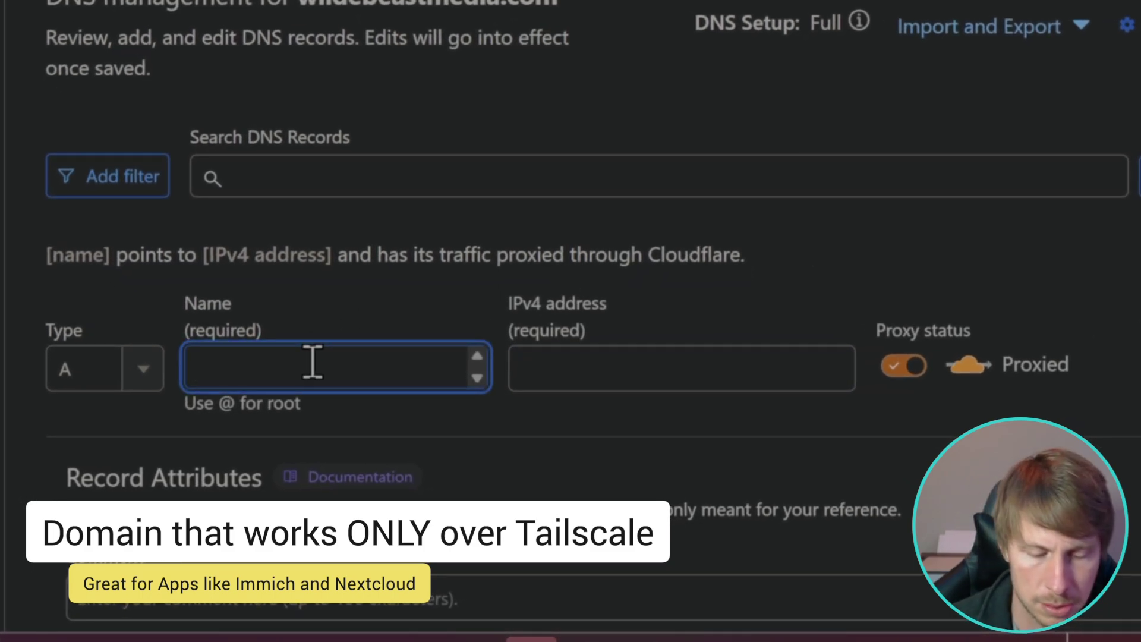
pyautogui.write('*.tail')
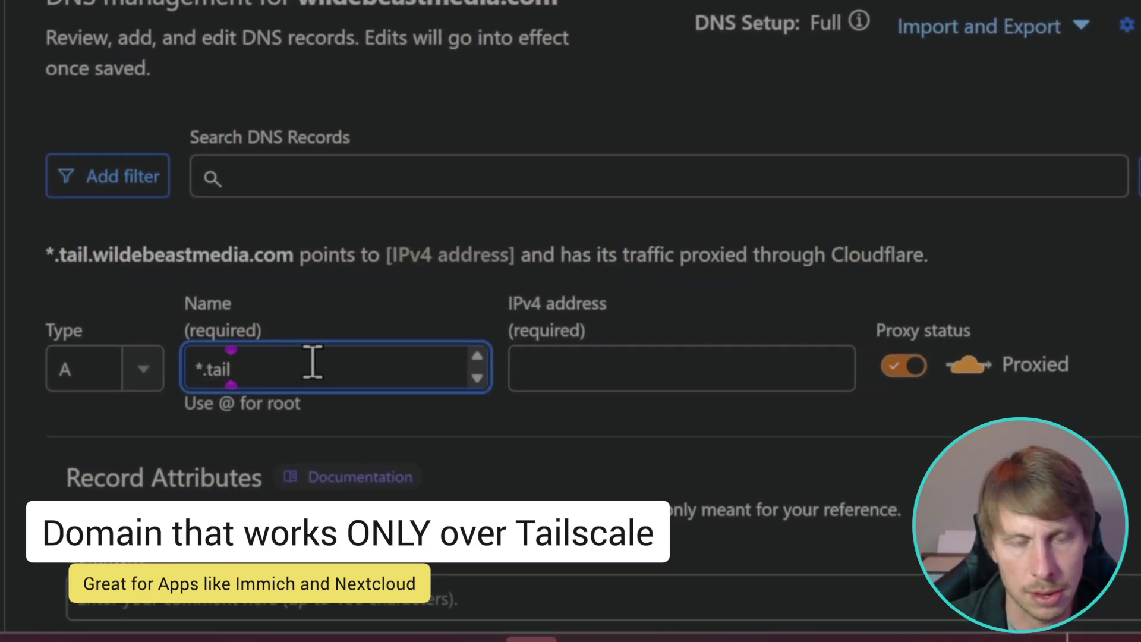
pyautogui.click(706, 378)
pyautogui.hotkey('ctrl', 'v')
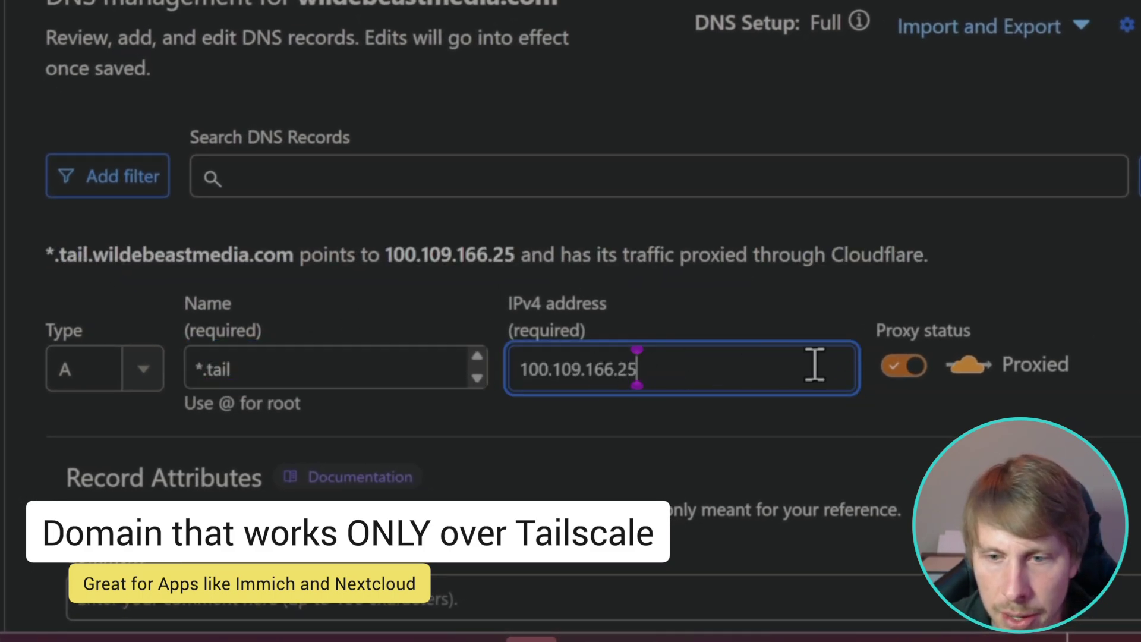
pyautogui.click(906, 366)
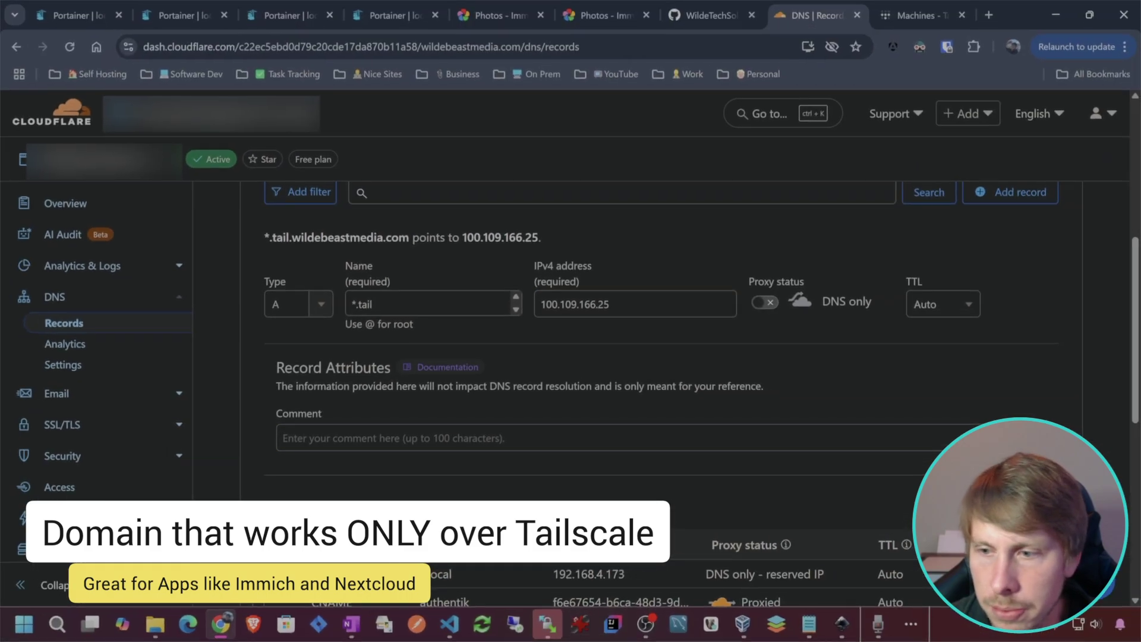
# Load the Immich photos page over its tail.wildebeastmedia.com subdomain in a new browser tab
pyautogui.hotkey('ctrl', 't')
pyautogui.hotkey('ctrl', 'v')
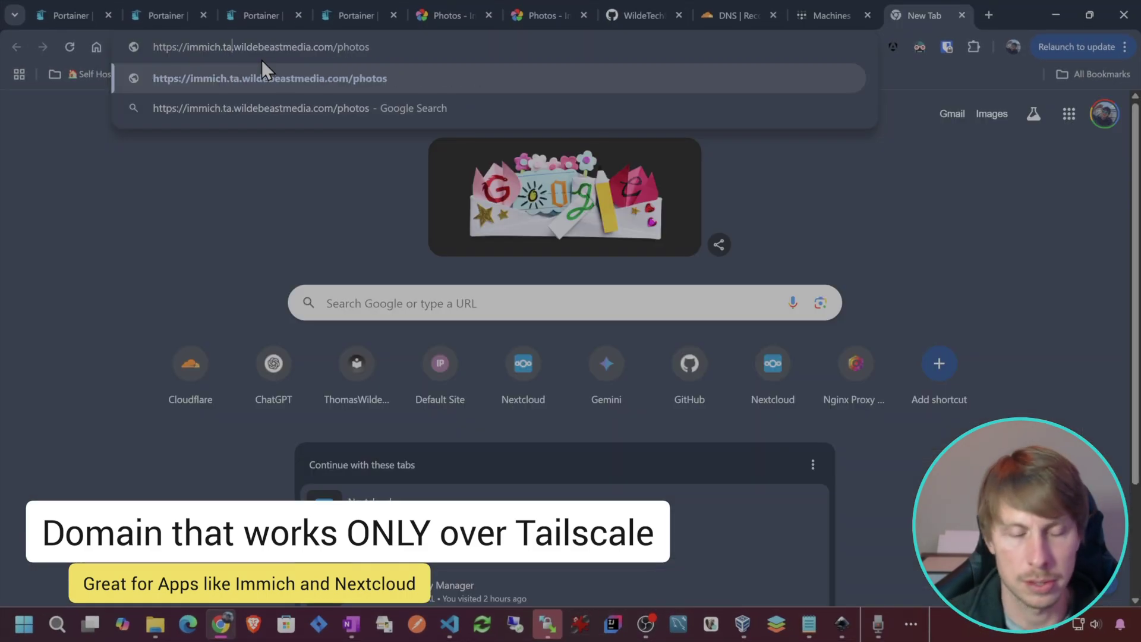
pyautogui.press('Return')
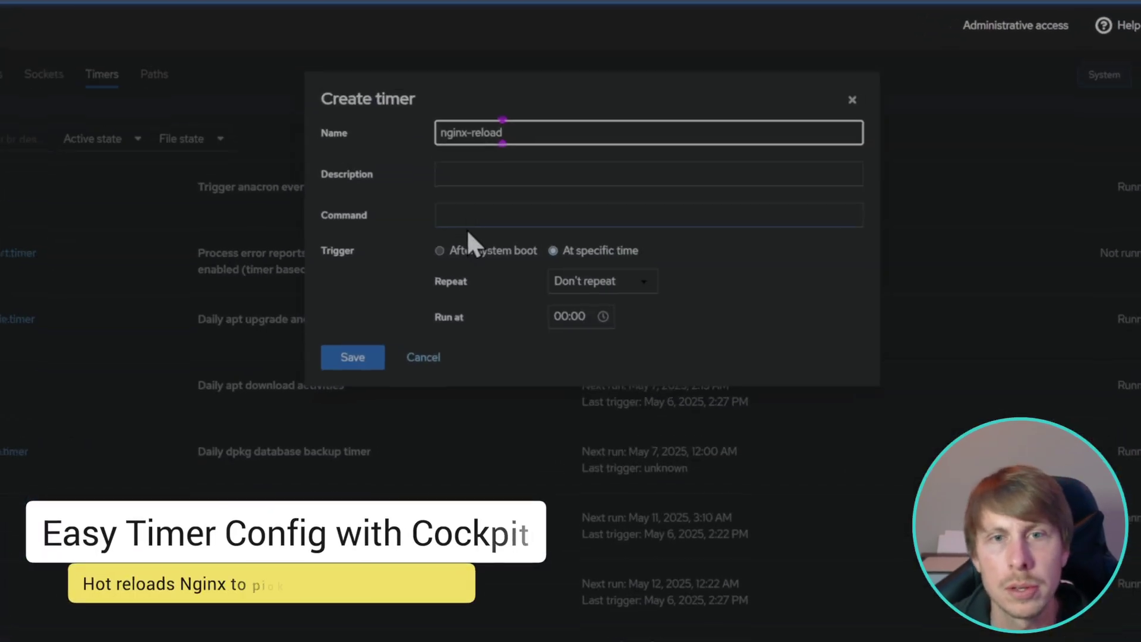
# Describe the nginx-reload timer in Cockpit as "Hot reload of nginx after cert renewal"
pyautogui.click(547, 217)
pyautogui.write('Hot re')
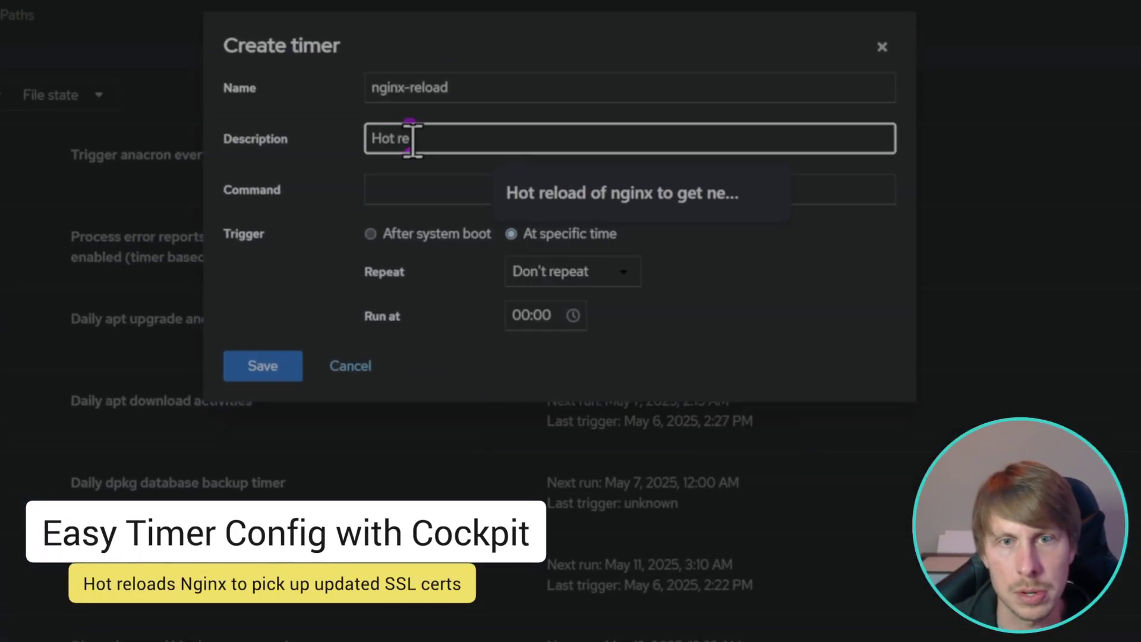
pyautogui.write('load of nginx after cer')
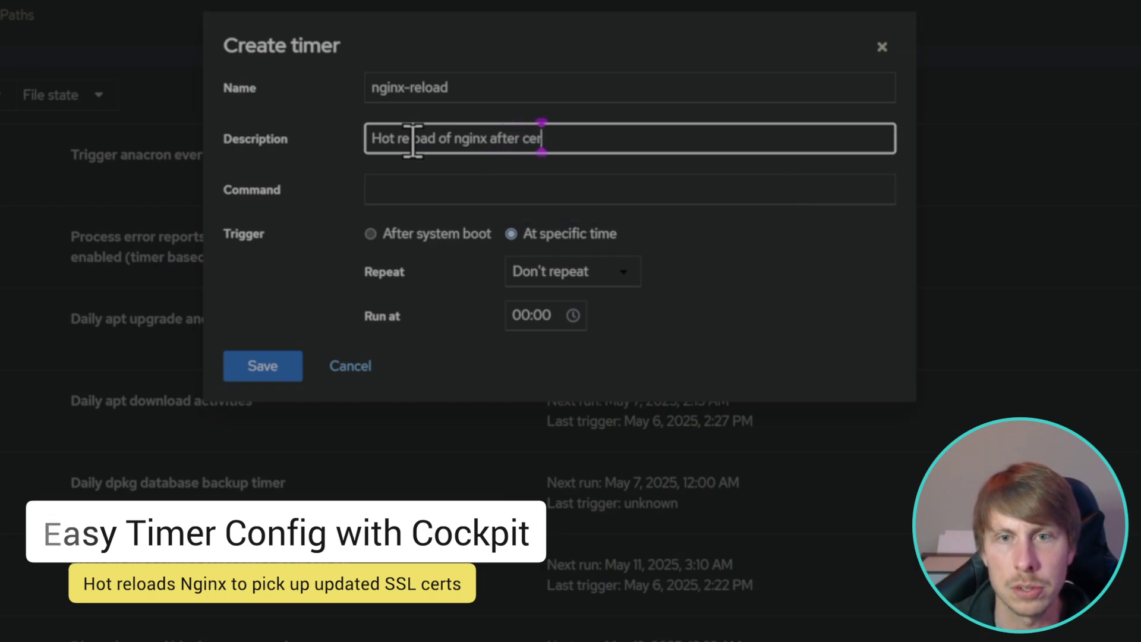
pyautogui.write('t renewal')
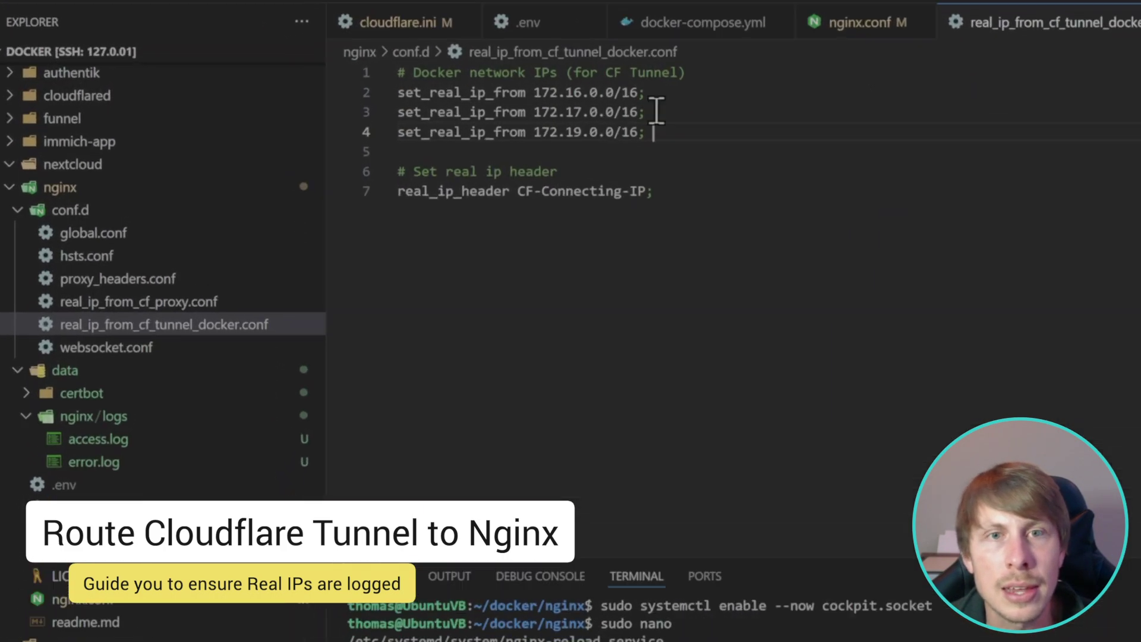
# Add the line "set_real_ip_from 172.21.0.0/16;" below the 172.19.0.0/16 entry in real_ip_from_cf_tunnel_docker.conf
pyautogui.moveTo(664, 132); pyautogui.dragTo(383, 130)
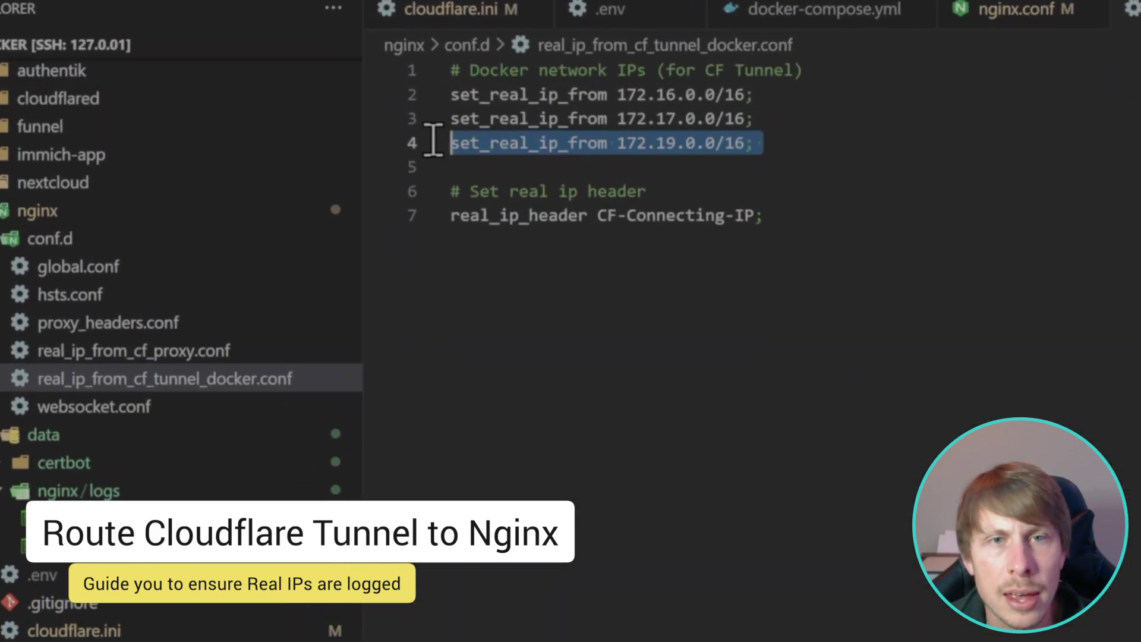
pyautogui.click(823, 144)
pyautogui.press('Return')
pyautogui.write('set_real_ip_from 172.21.0.0/16;')
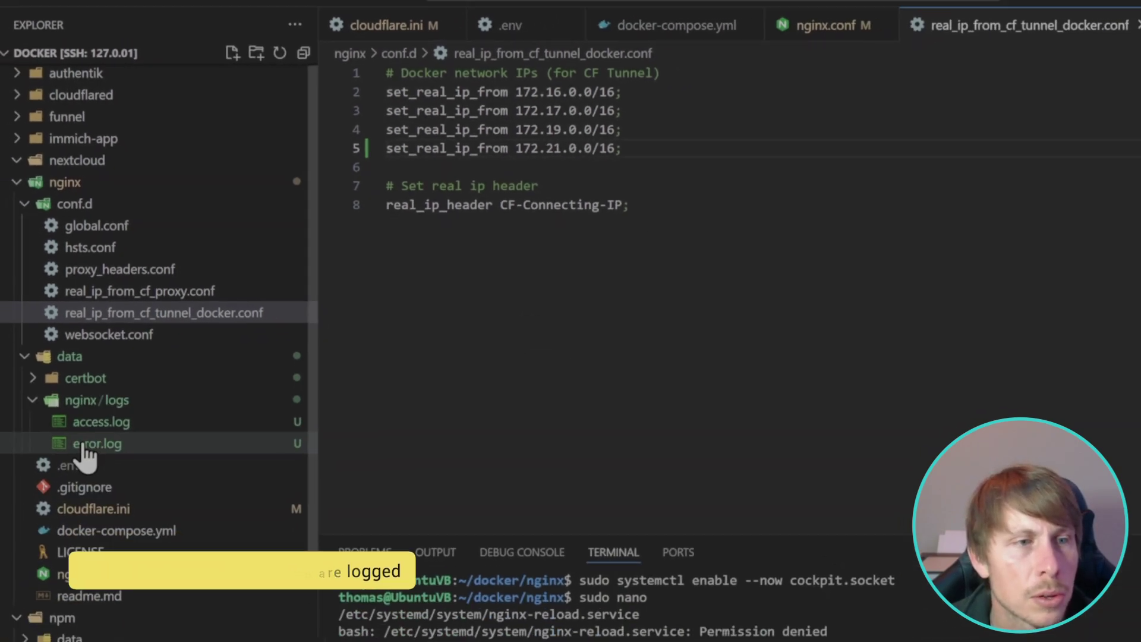
# Open access.log from the nginx/logs folder and examine the client IPs logged for the requests
pyautogui.click(148, 422)
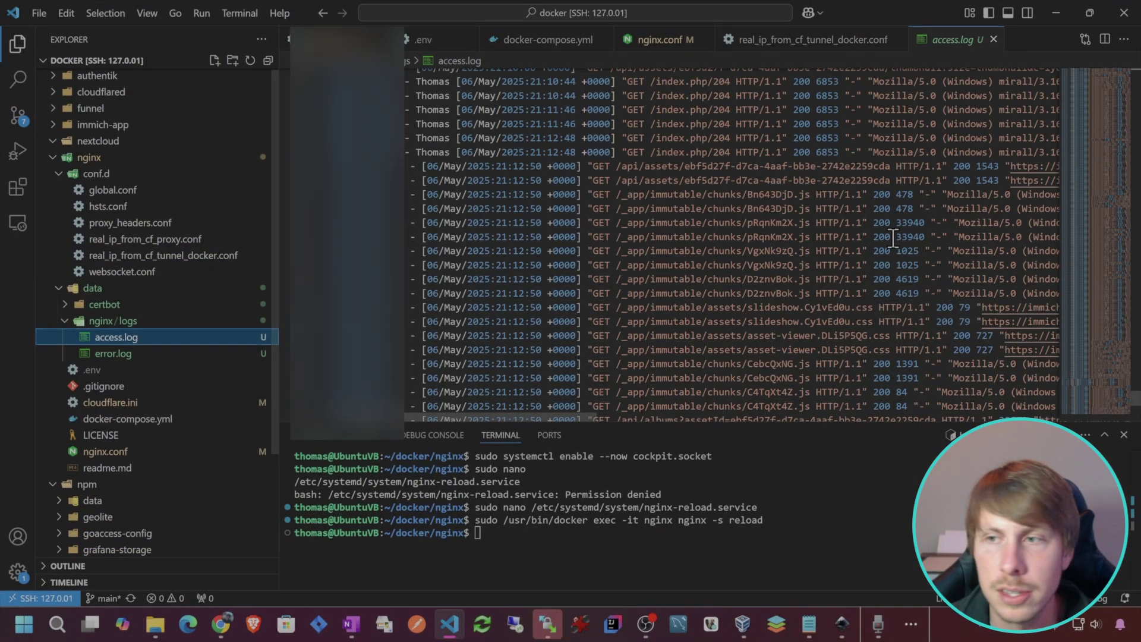
pyautogui.moveTo(425, 309); pyautogui.dragTo(309, 108)
pyautogui.click(440, 334)
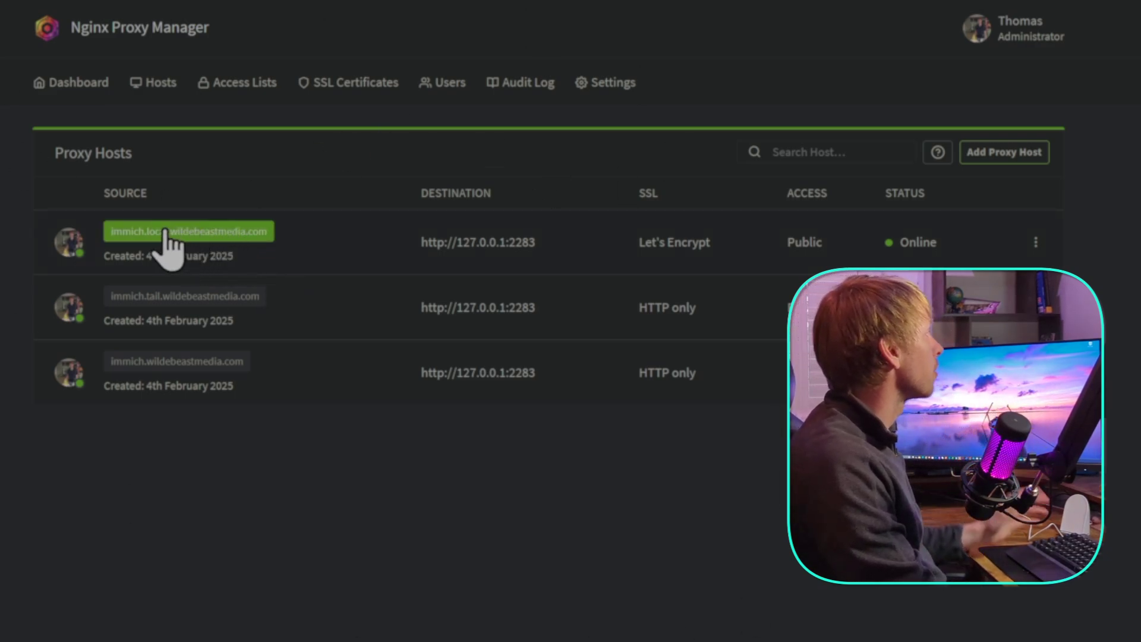
# Open the immich.local.wildebeastmedia.com host from Nginx Proxy Manager, check the Immich photos page and return to the proxy hosts list
pyautogui.click(240, 235)
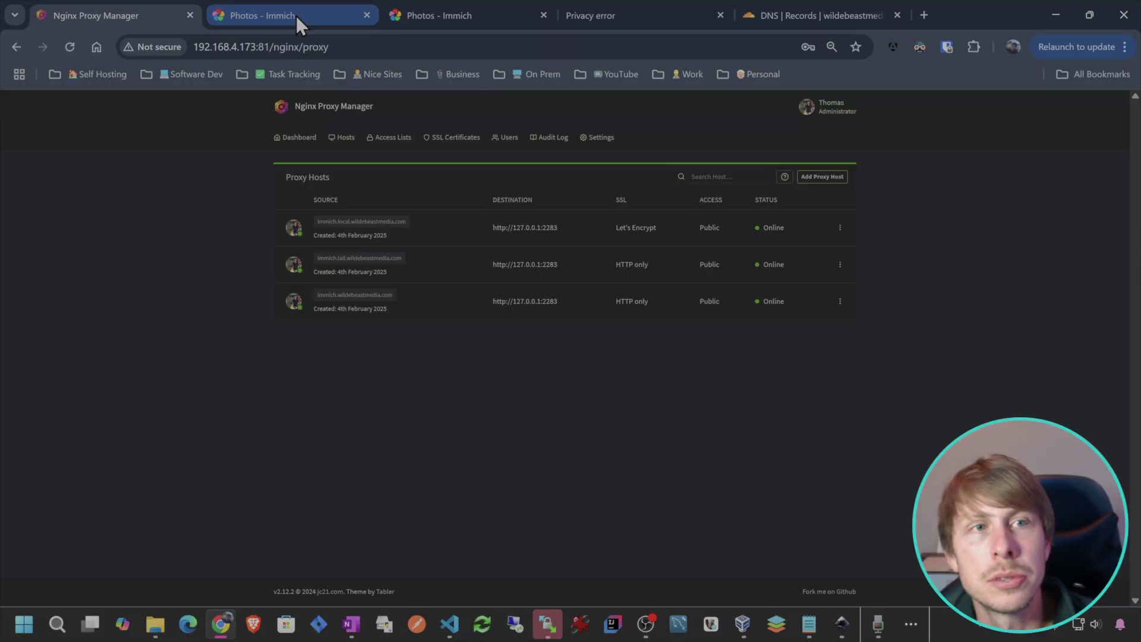
pyautogui.click(296, 15)
pyautogui.click(164, 17)
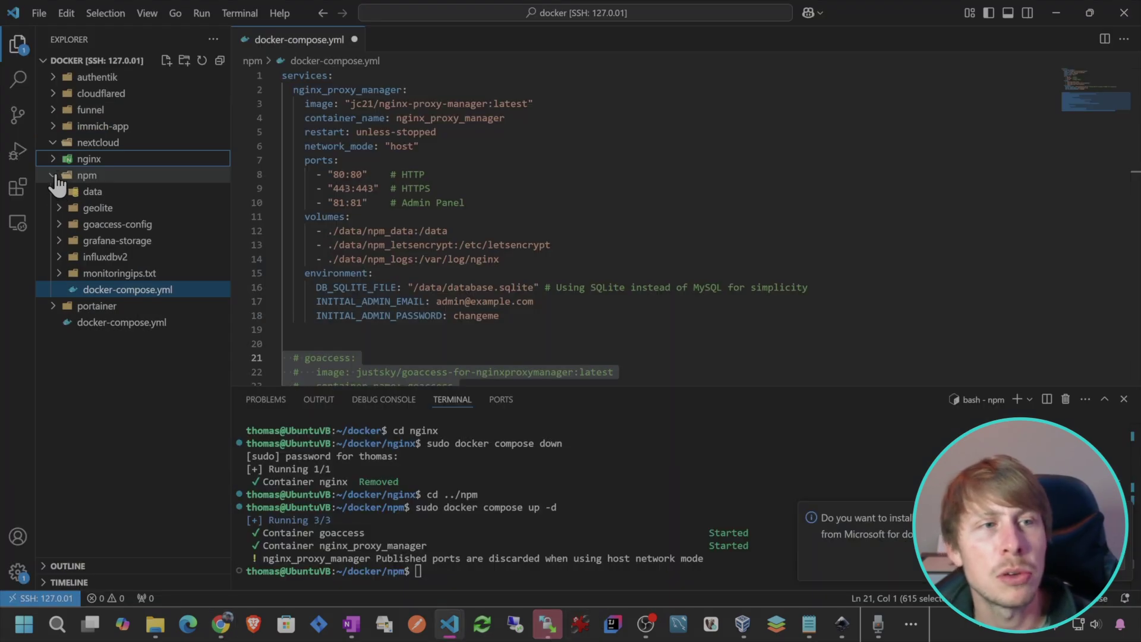
# Collapse the npm folder in the docker workspace and expand the portainer and immich-app folders to review their contents
pyautogui.click(54, 176)
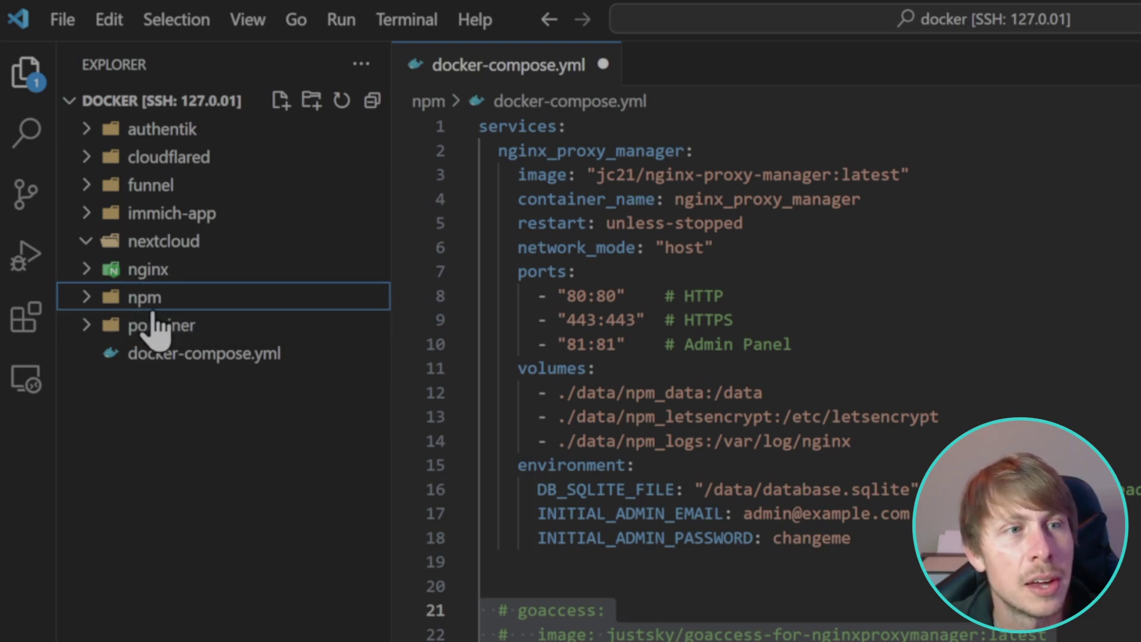
pyautogui.click(156, 327)
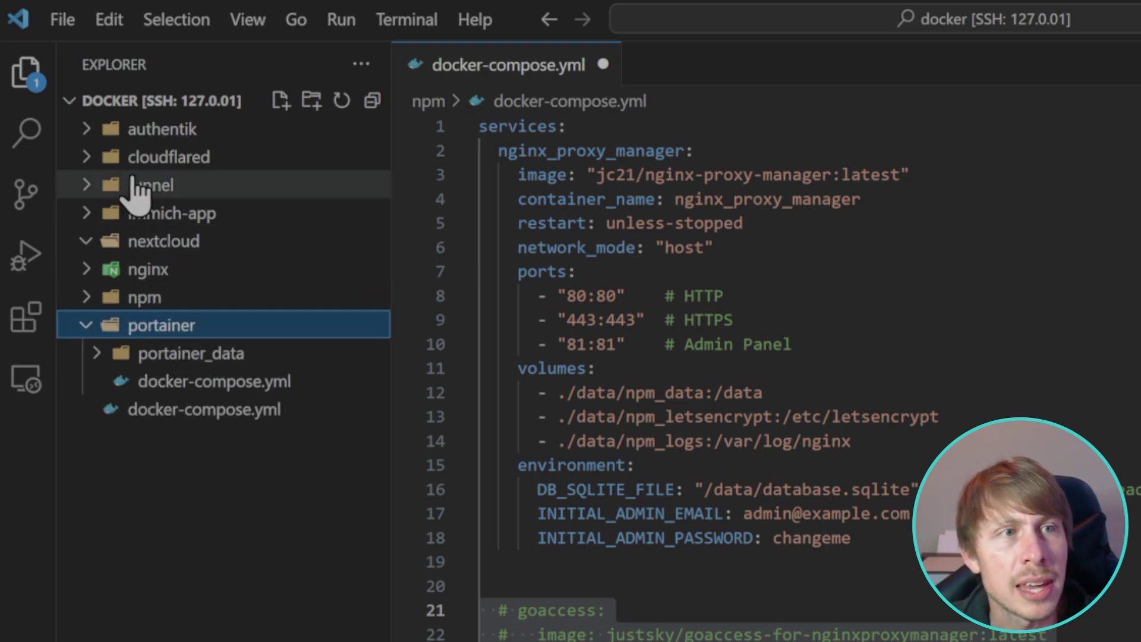
pyautogui.click(139, 217)
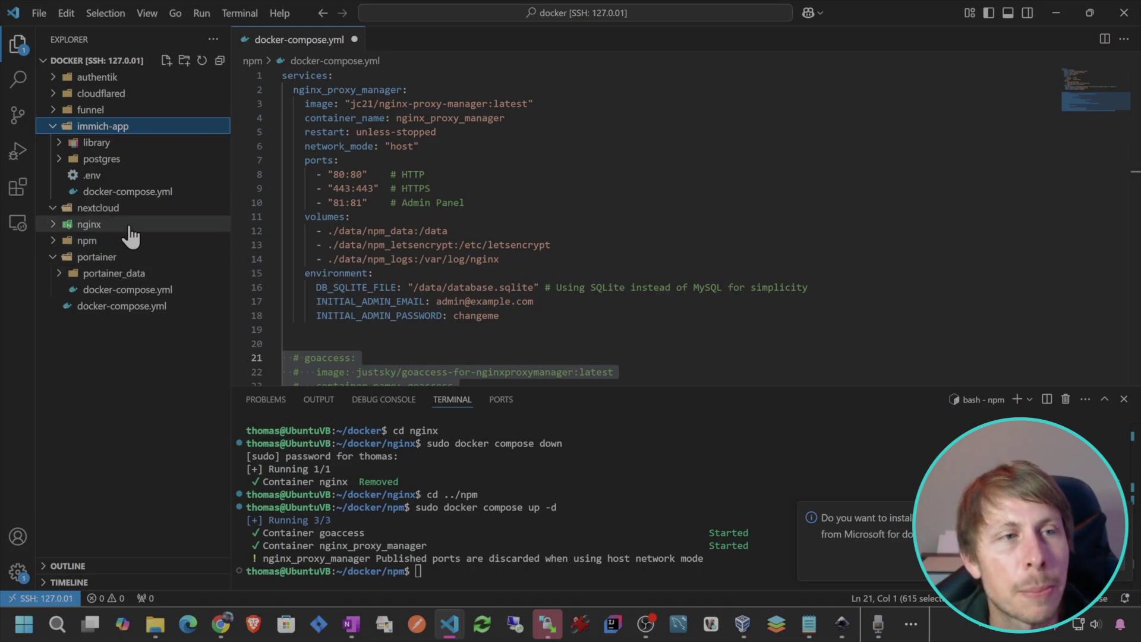
# Delete the existing nginx folder from the docker workspace and collapse the immich-app folder
pyautogui.click(90, 224)
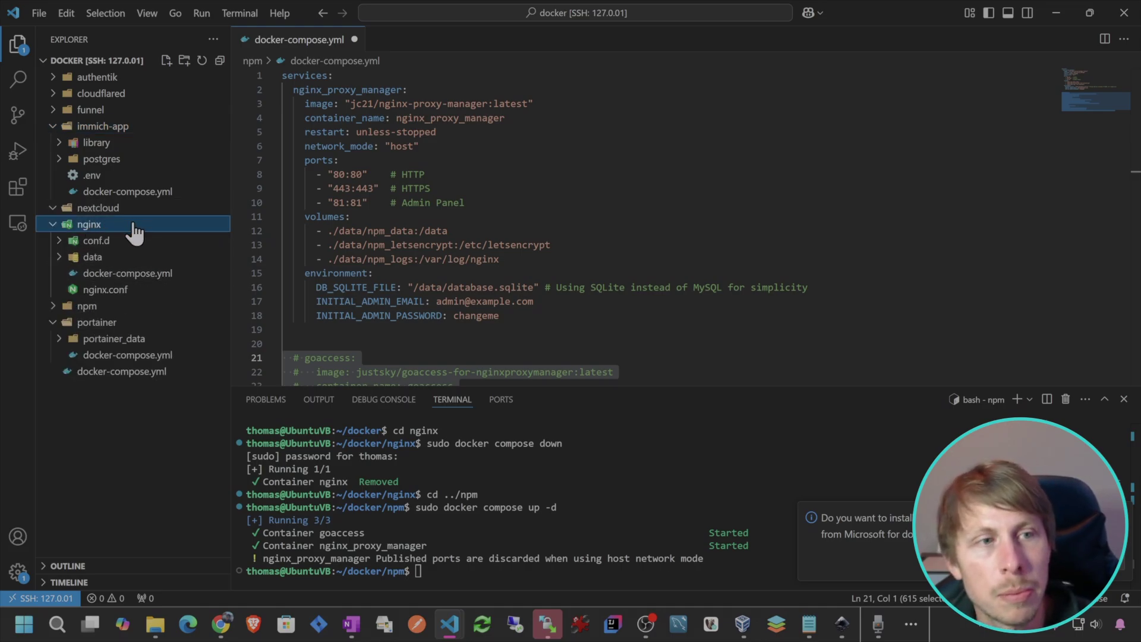
pyautogui.press('Delete')
pyautogui.click(604, 328)
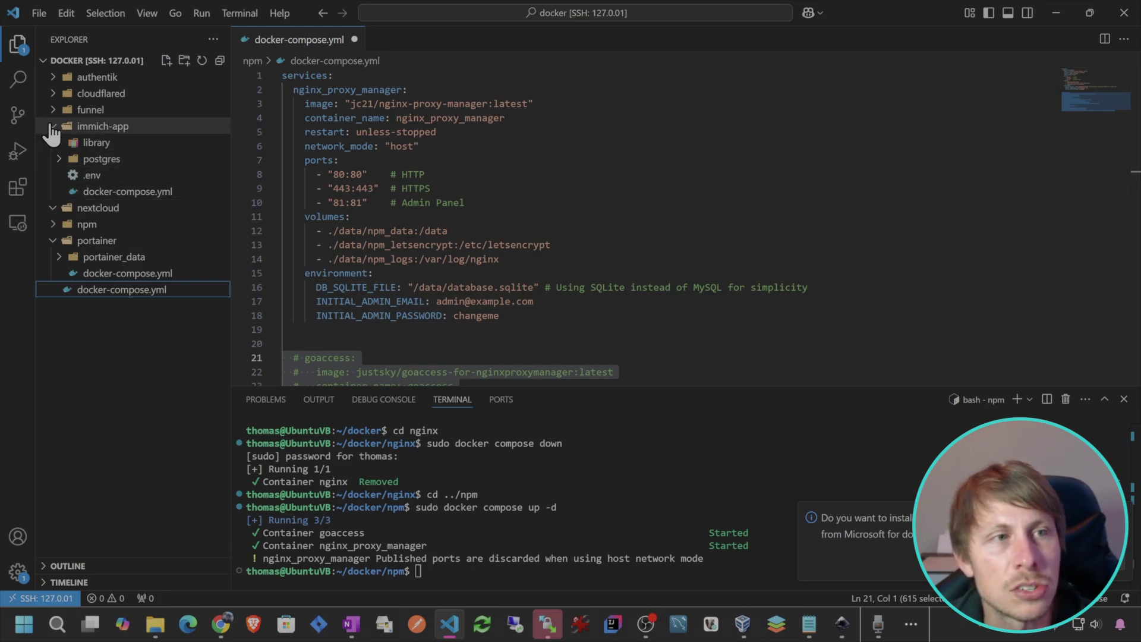
pyautogui.click(51, 127)
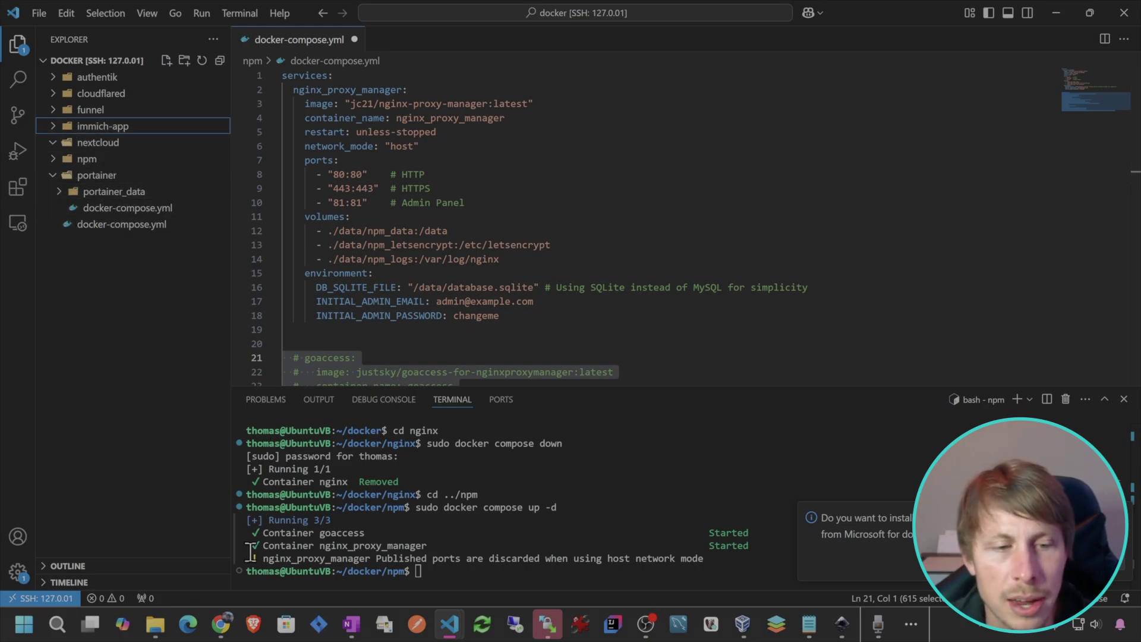
# Switch to the browser and copy the HTTPS clone URL of the WildeTechSolutions/nginx-docker-certbot-demo repository on GitHub
pyautogui.click(227, 634)
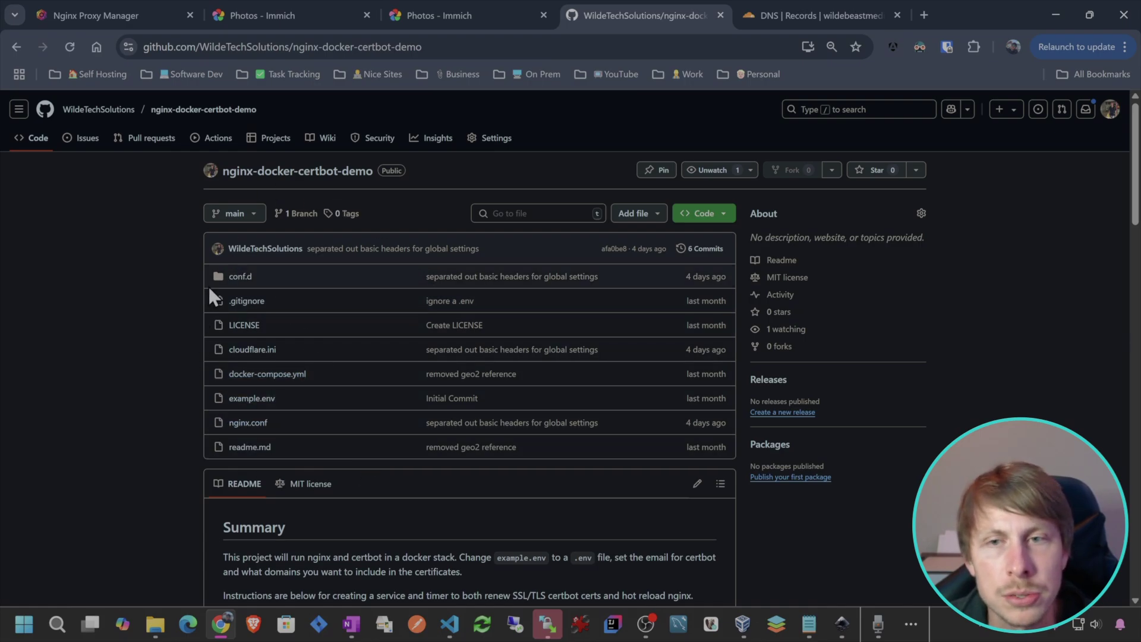
pyautogui.click(705, 215)
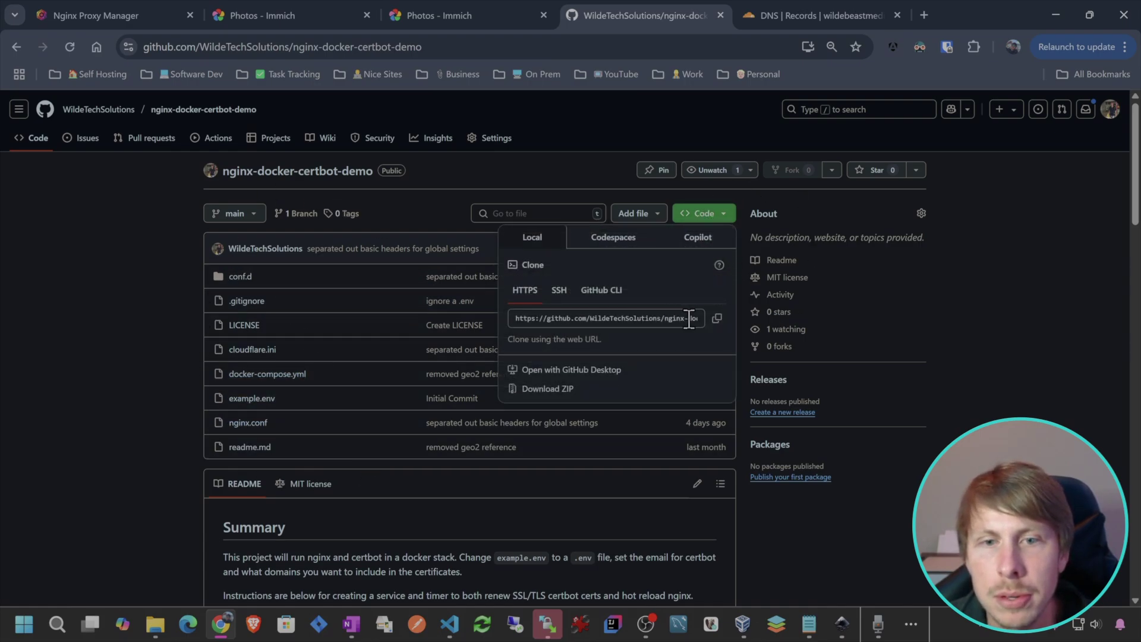
pyautogui.click(717, 319)
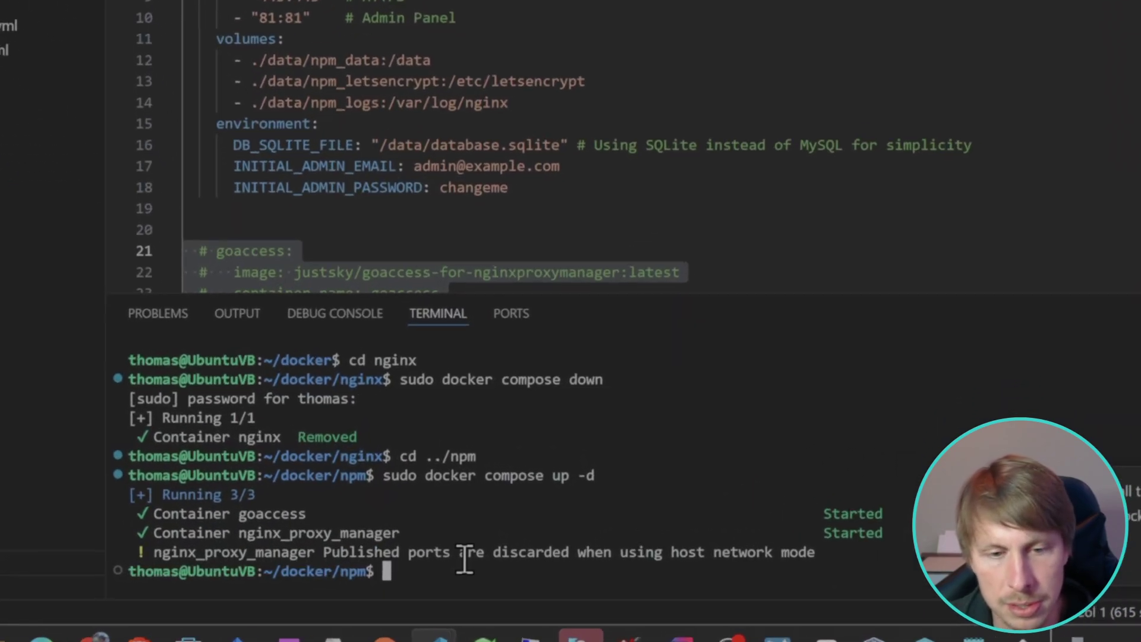
# Move the terminal up from the npm folder to the ~/docker directory and clear its output
pyautogui.write('cd ../')
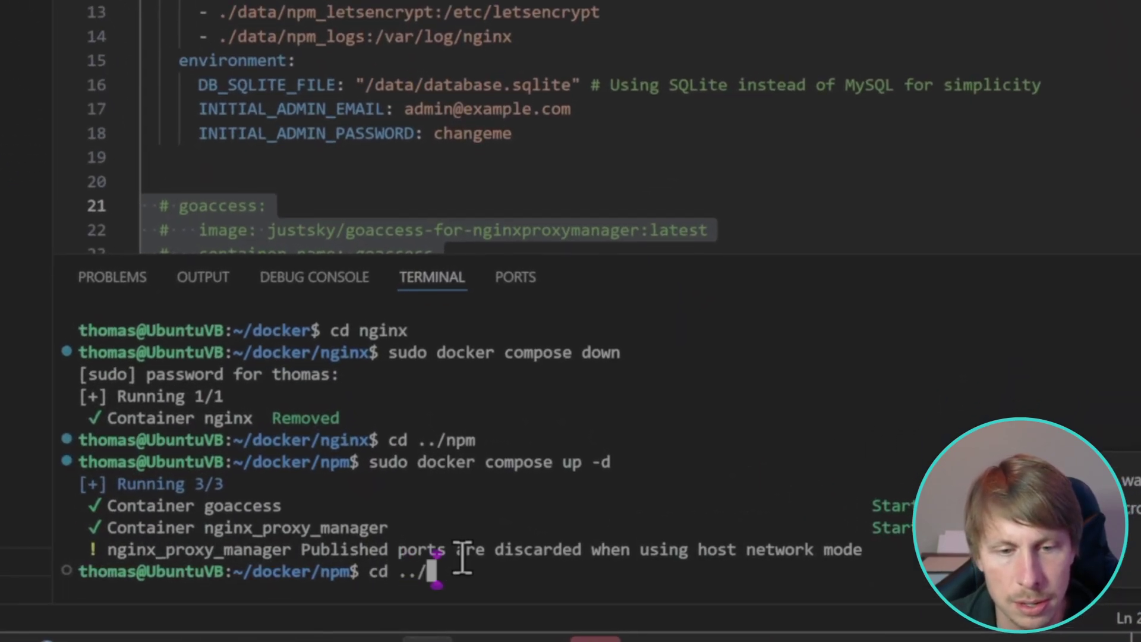
pyautogui.press('Return')
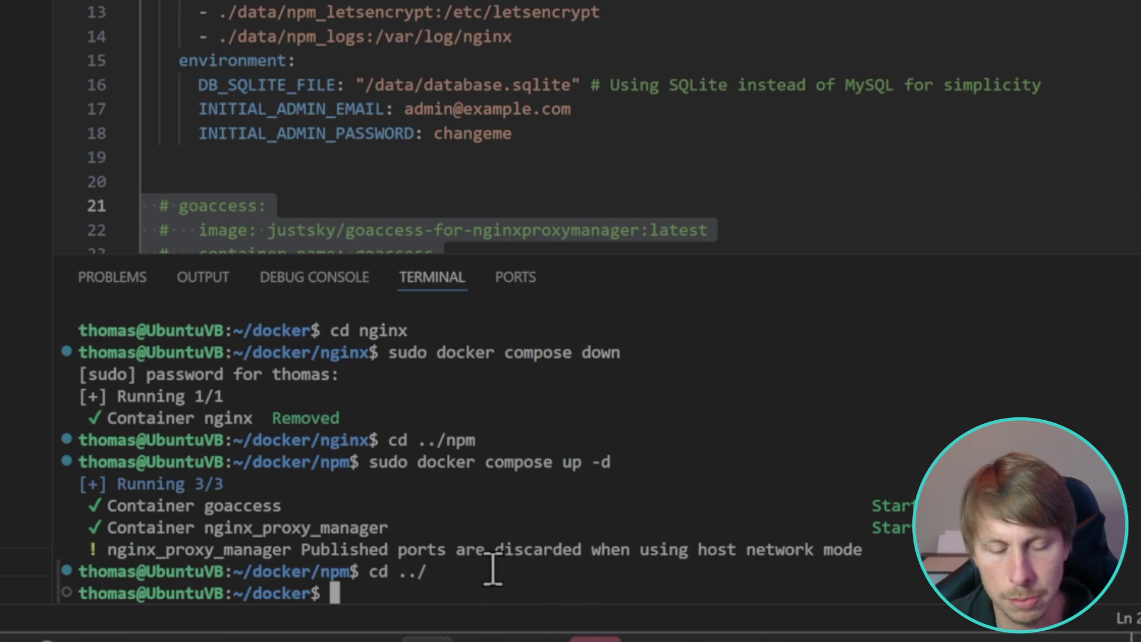
pyautogui.write('clear')
pyautogui.press('Return')
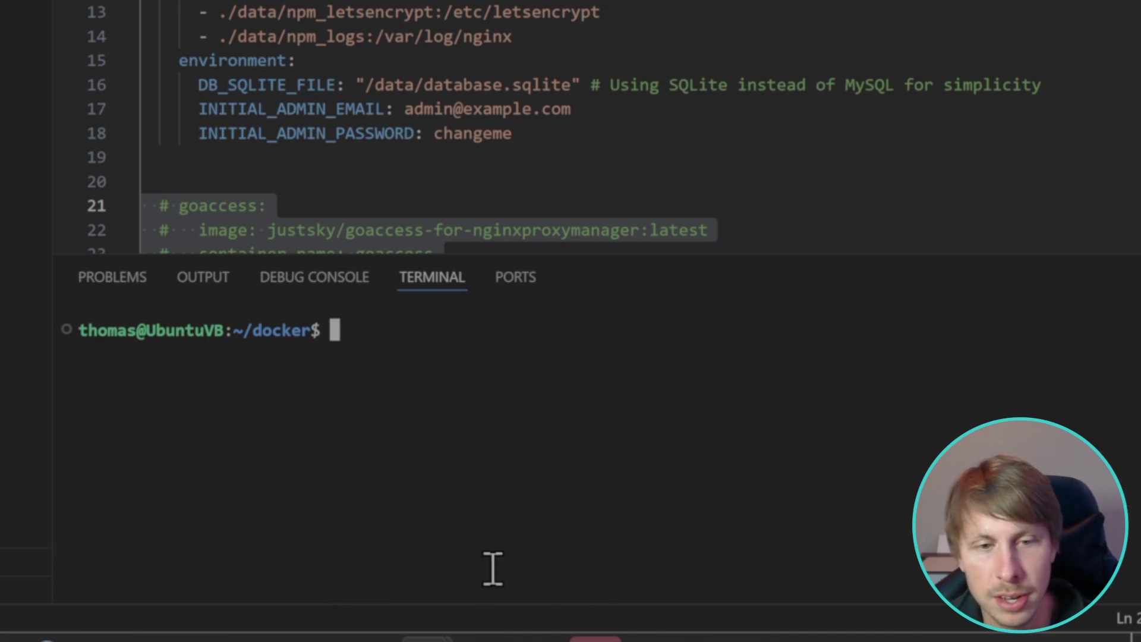
pyautogui.write('git clone')
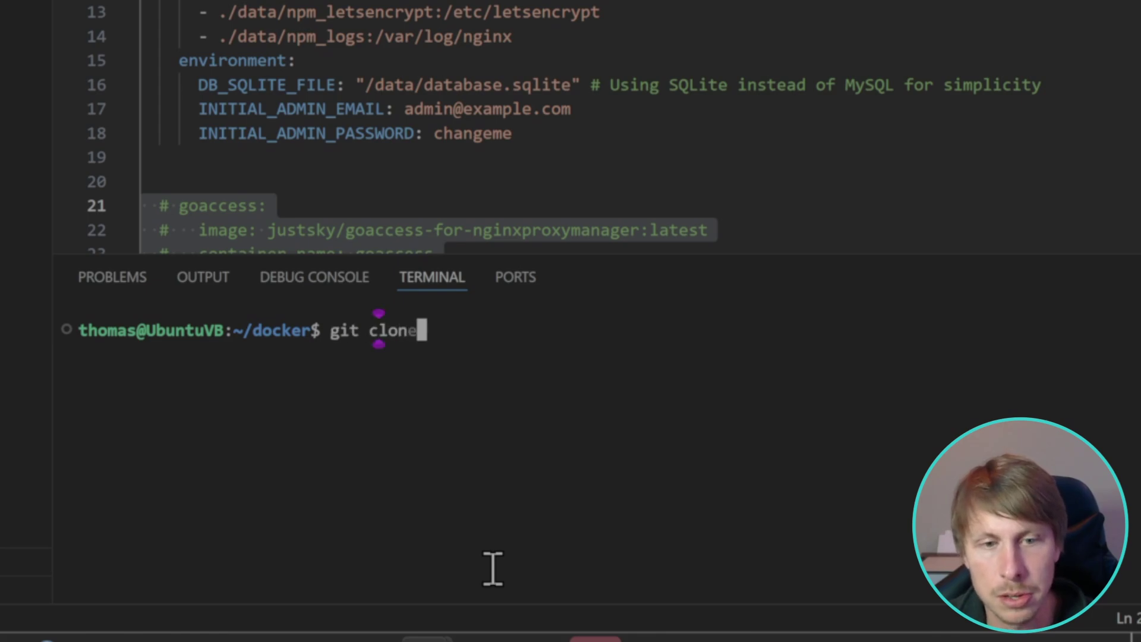
pyautogui.hotkey('ctrl', 'shift', 'v')
pyautogui.press('Return')
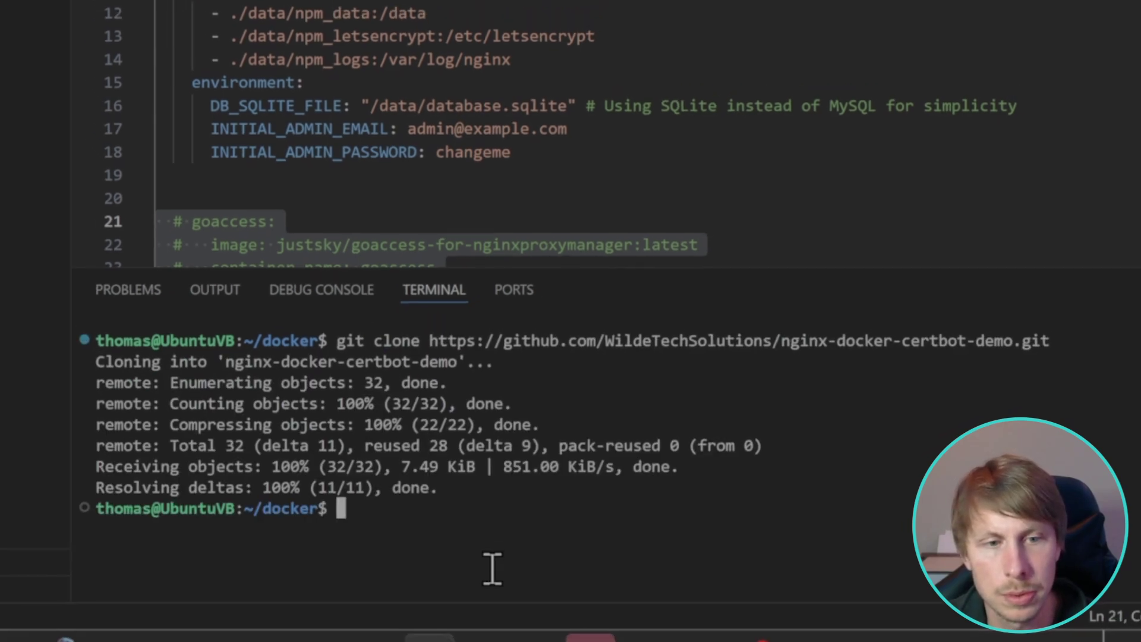
# Rename the cloned nginx-docker-certbot-demo folder to nginx
pyautogui.click(143, 163)
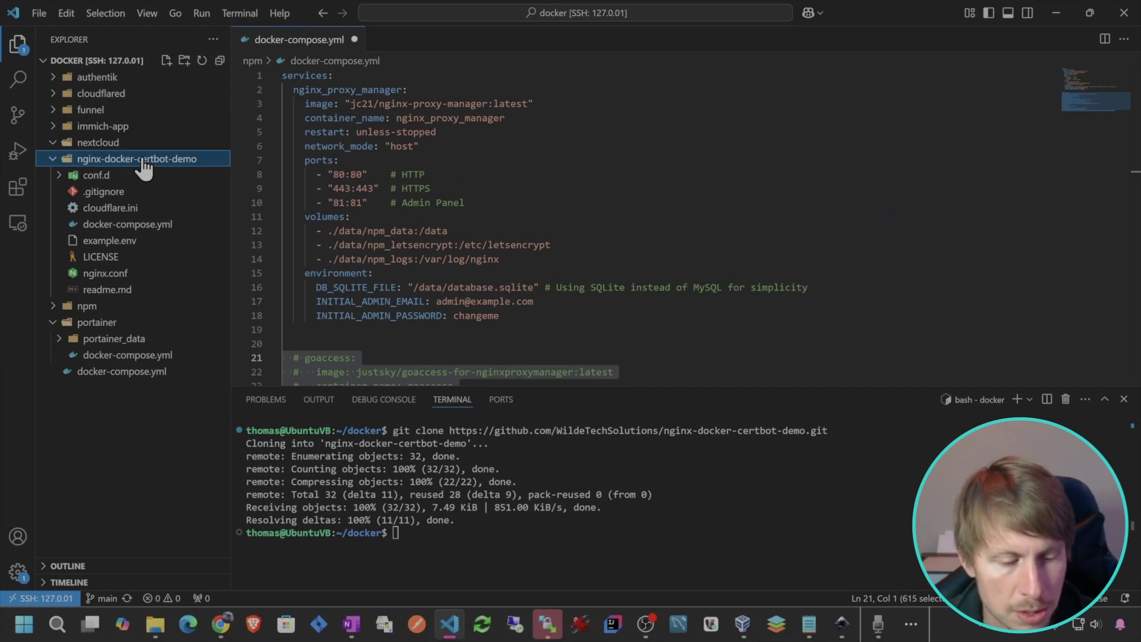
pyautogui.press('F2')
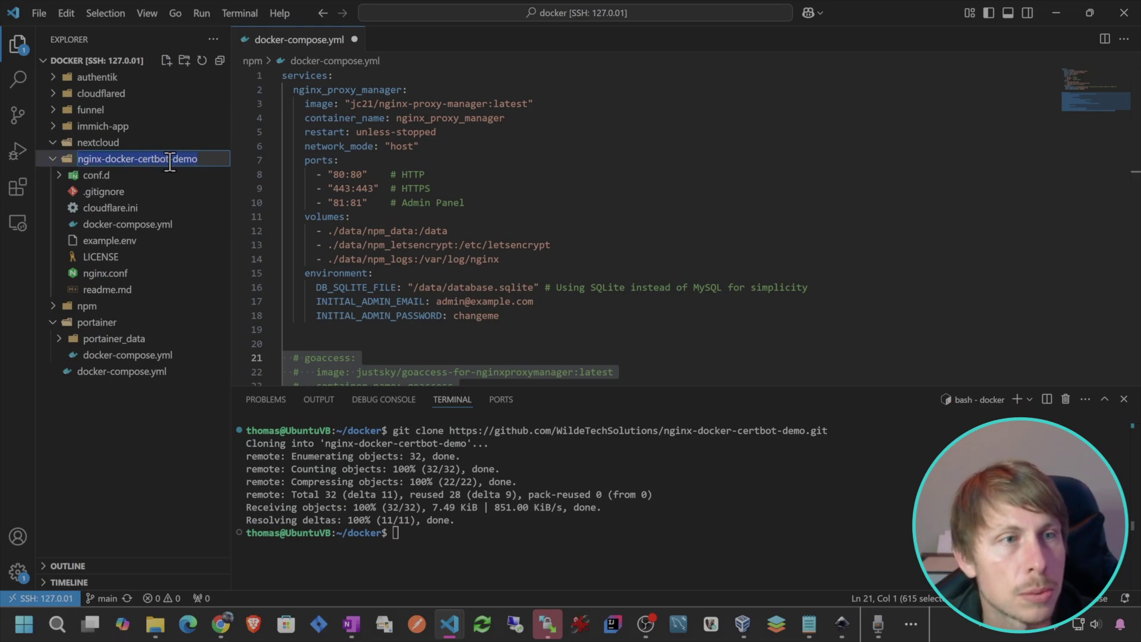
pyautogui.click(205, 159)
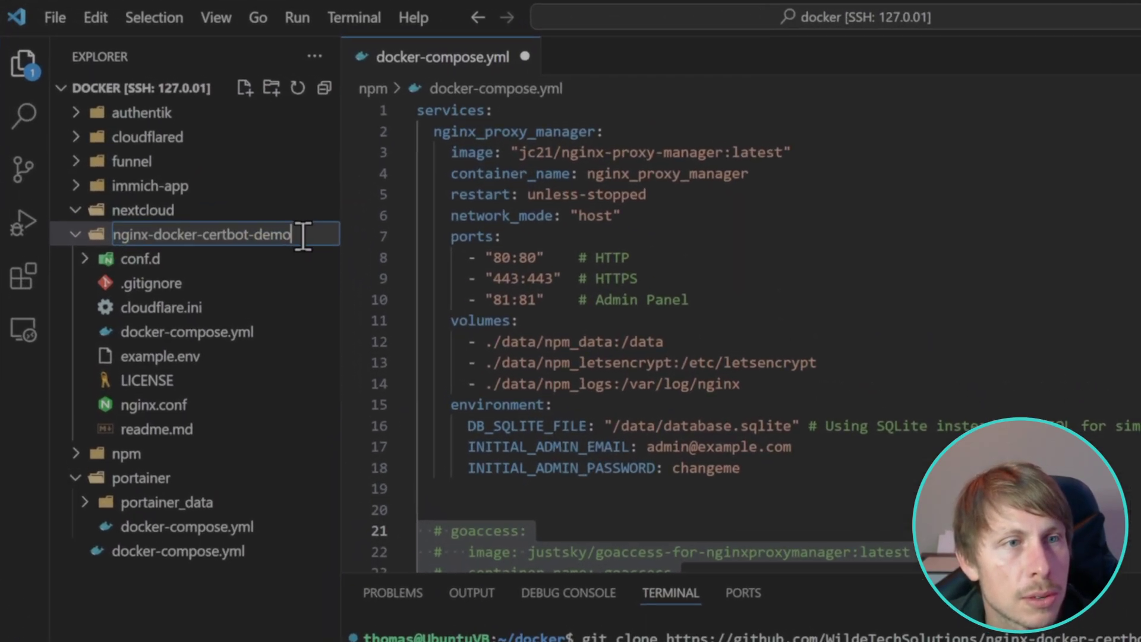
pyautogui.moveTo(293, 234); pyautogui.dragTo(144, 234)
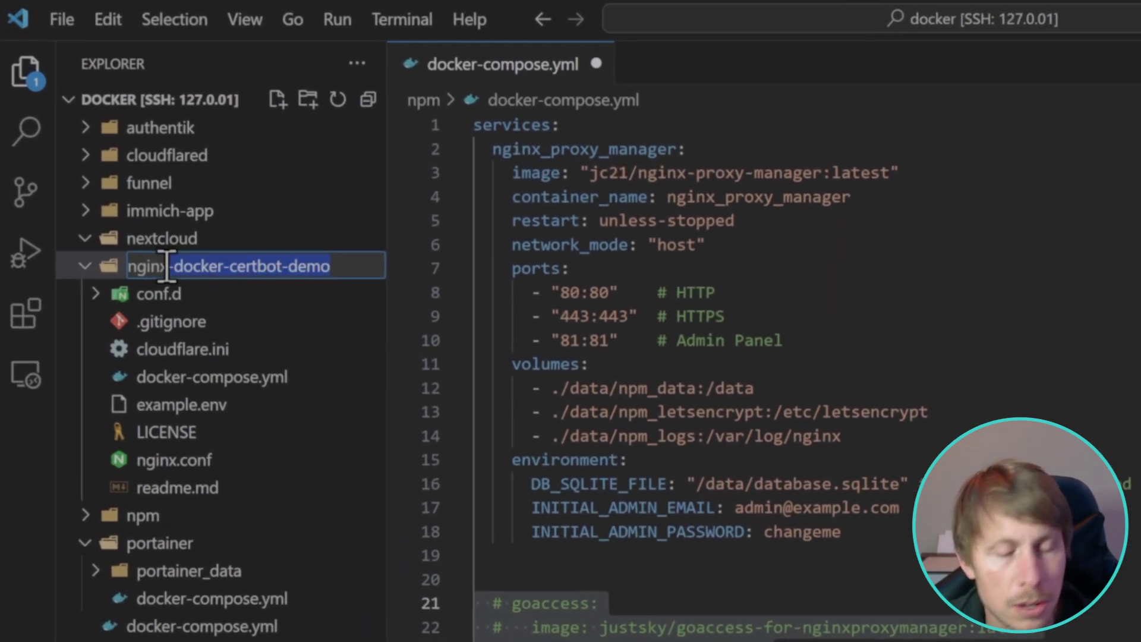
pyautogui.press('BackSpace')
pyautogui.press('Return')
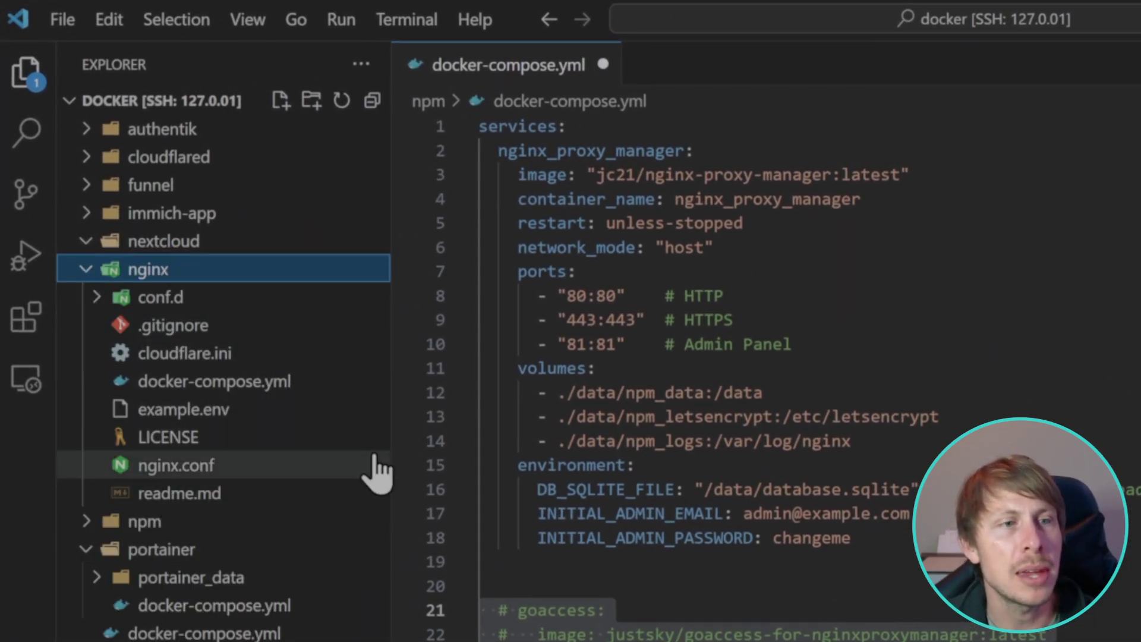
# Open docker-compose.yml in the nginx folder and examine the nginx service's image, config, SSL certificate, log and conf.d volume mappings
pyautogui.click(124, 382)
pyautogui.scroll(-3, 798, 226)
pyautogui.scroll(3, 798, 227)
pyautogui.moveTo(498, 153); pyautogui.dragTo(919, 198)
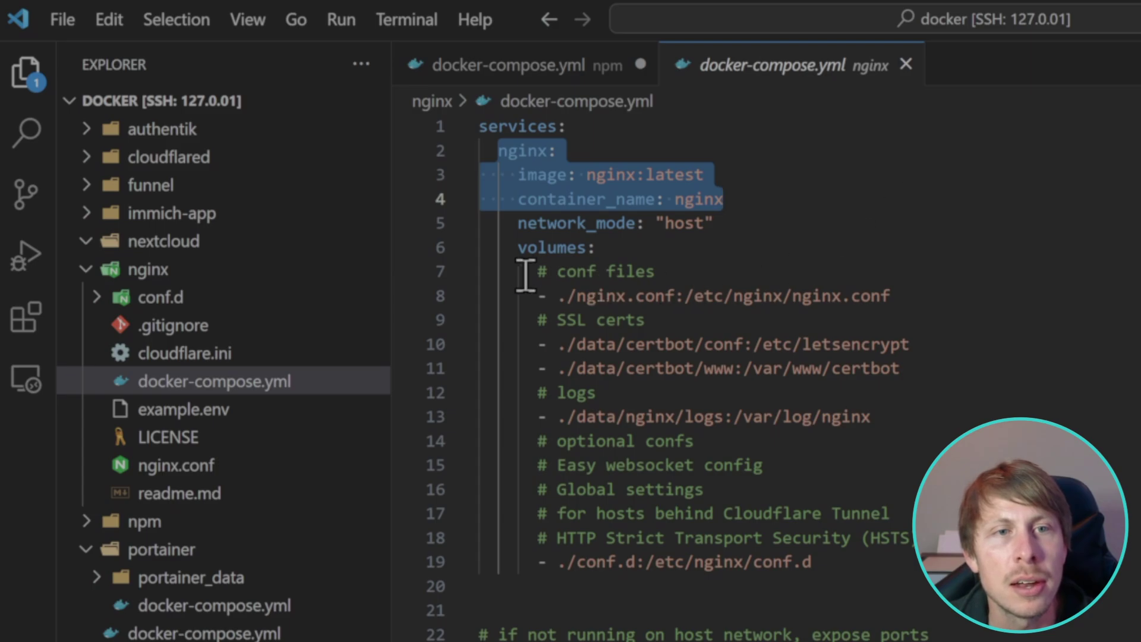
pyautogui.moveTo(549, 296); pyautogui.dragTo(937, 297)
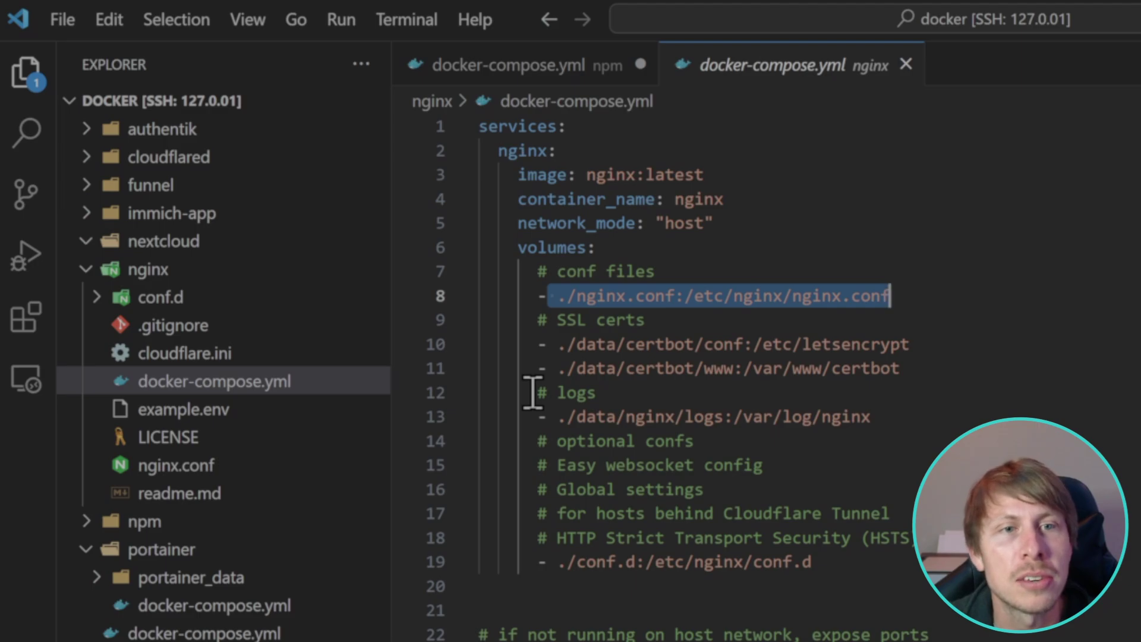
pyautogui.moveTo(897, 368); pyautogui.dragTo(539, 354)
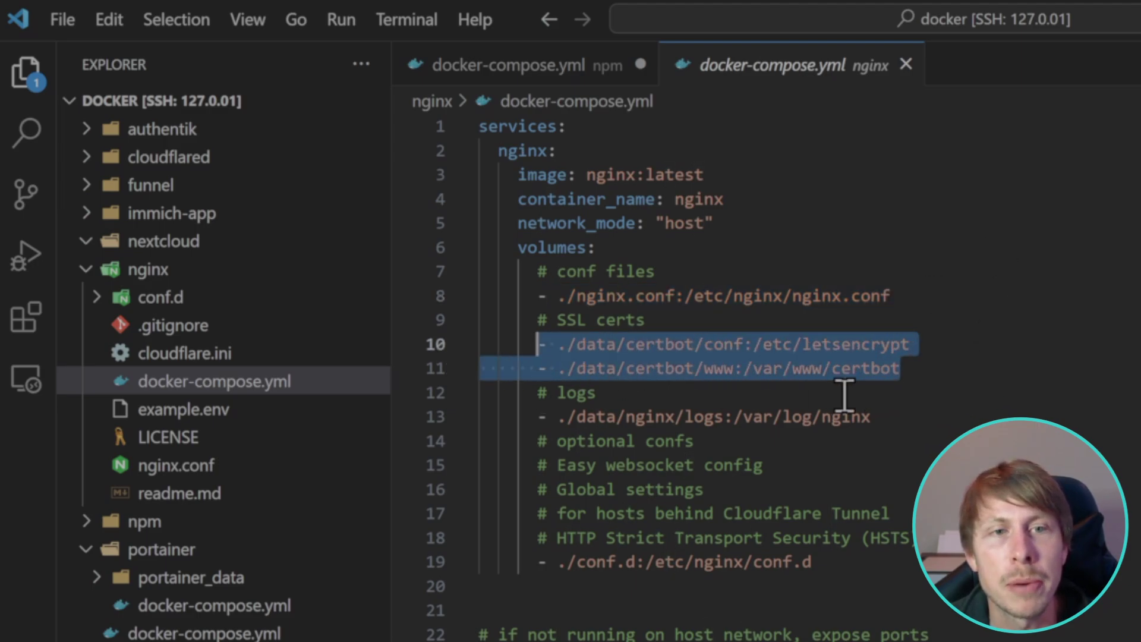
pyautogui.scroll(-4, 746, 303)
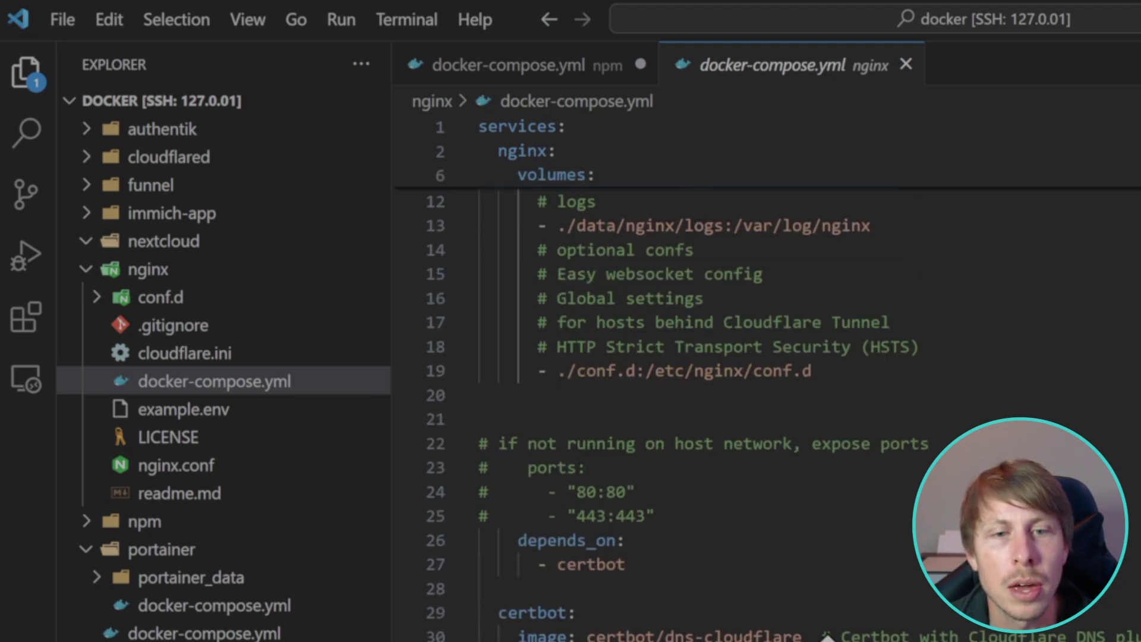
pyautogui.scroll(4, 642, 380)
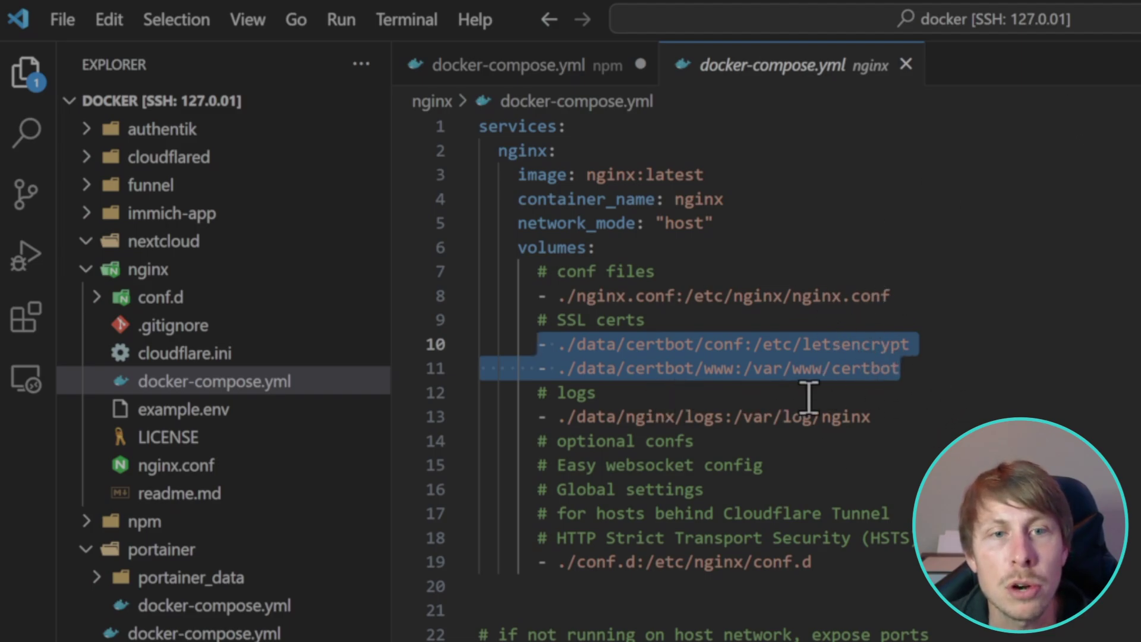
pyautogui.moveTo(871, 418); pyautogui.dragTo(538, 393)
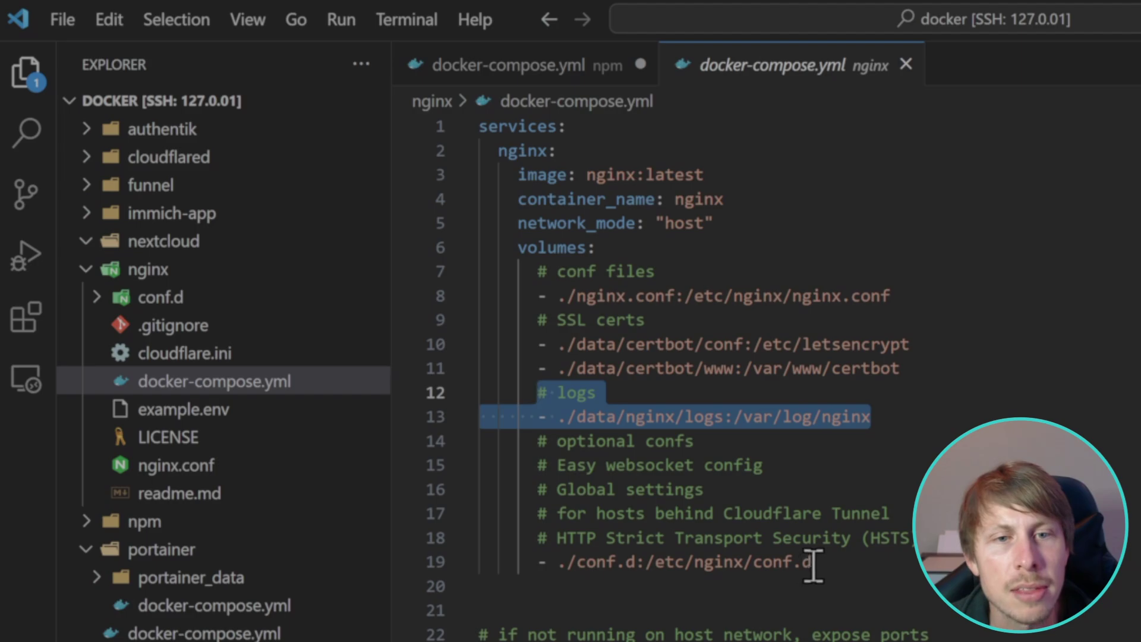
pyautogui.moveTo(831, 566); pyautogui.dragTo(529, 567)
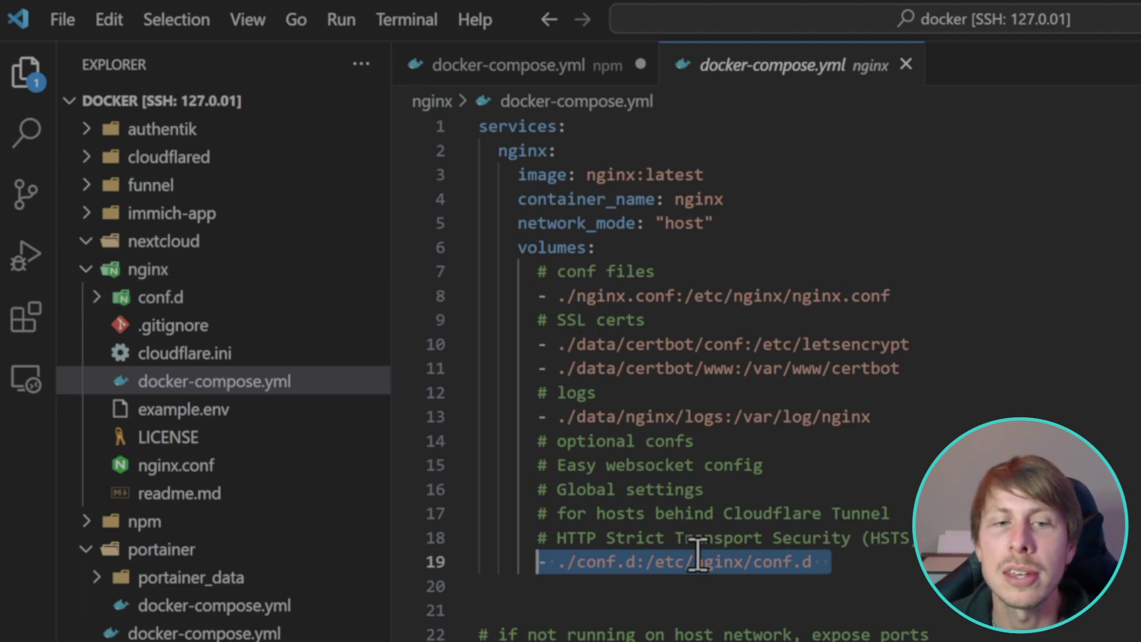
# Expand the conf.d folder and examine the certbot service in the compose file, including its dns-cloudflare image and entrypoint
pyautogui.click(107, 301)
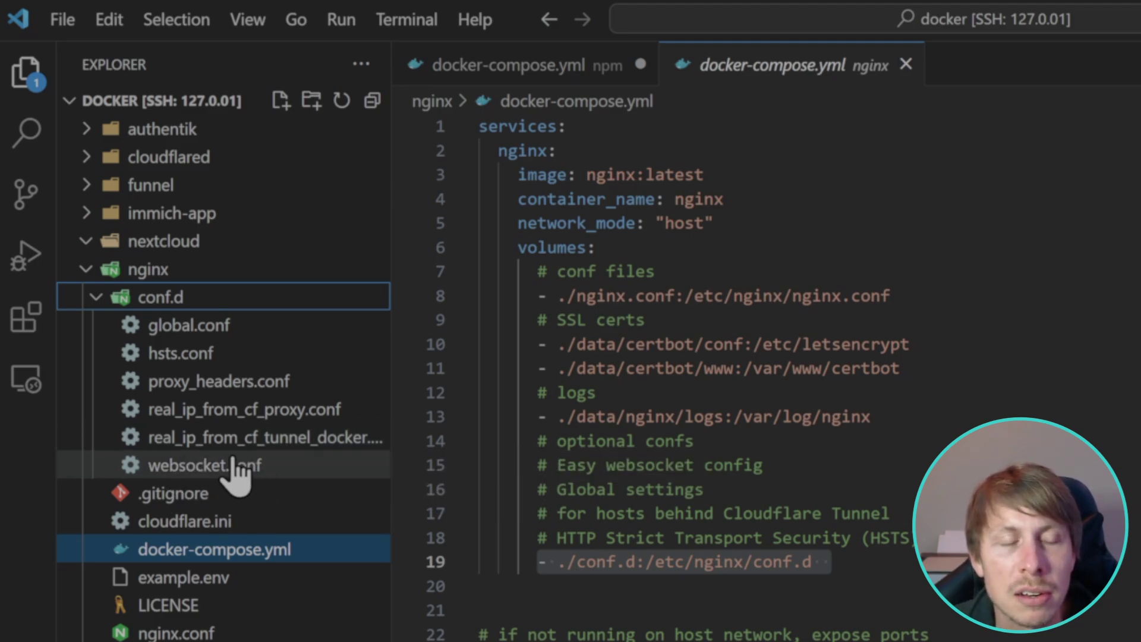
pyautogui.scroll(-7, 661, 255)
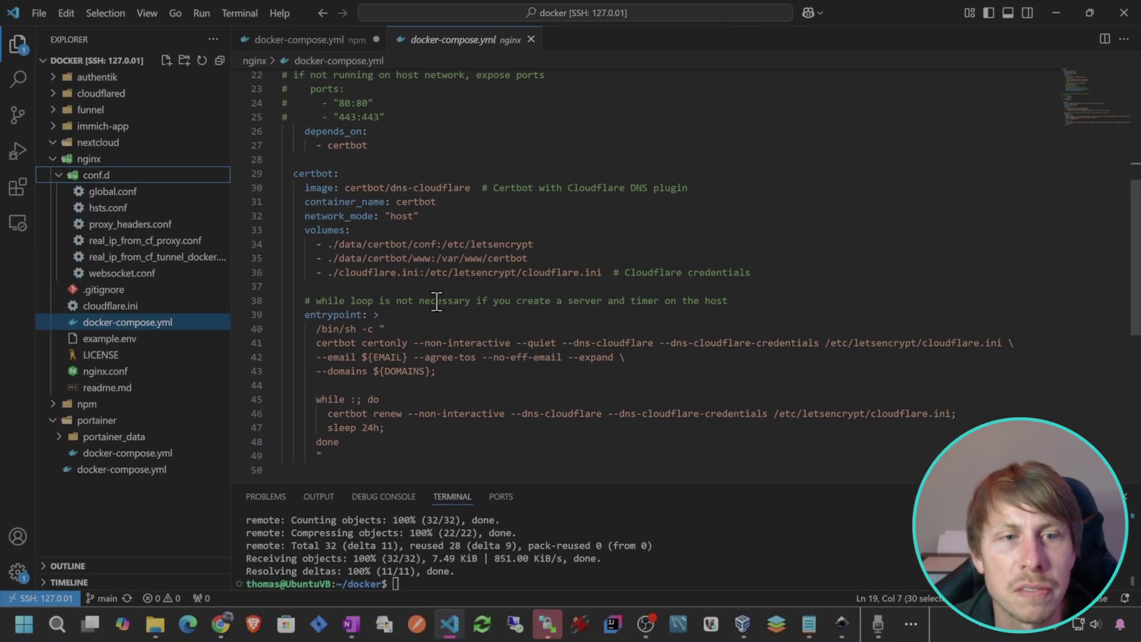
pyautogui.scroll(-1, 357, 226)
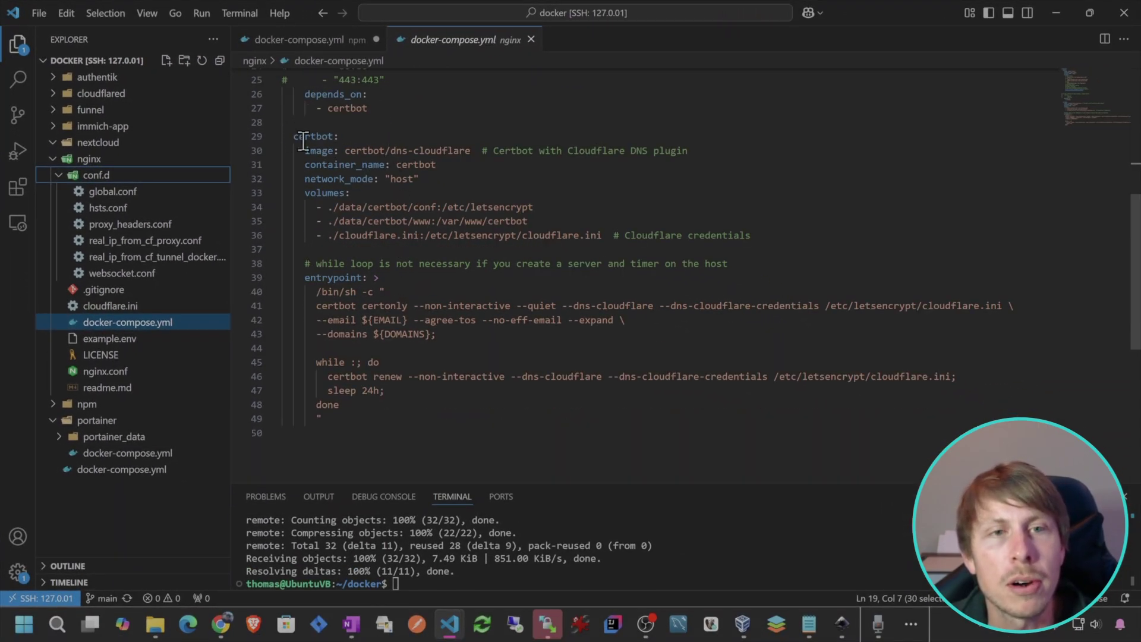
pyautogui.moveTo(294, 136); pyautogui.dragTo(394, 190)
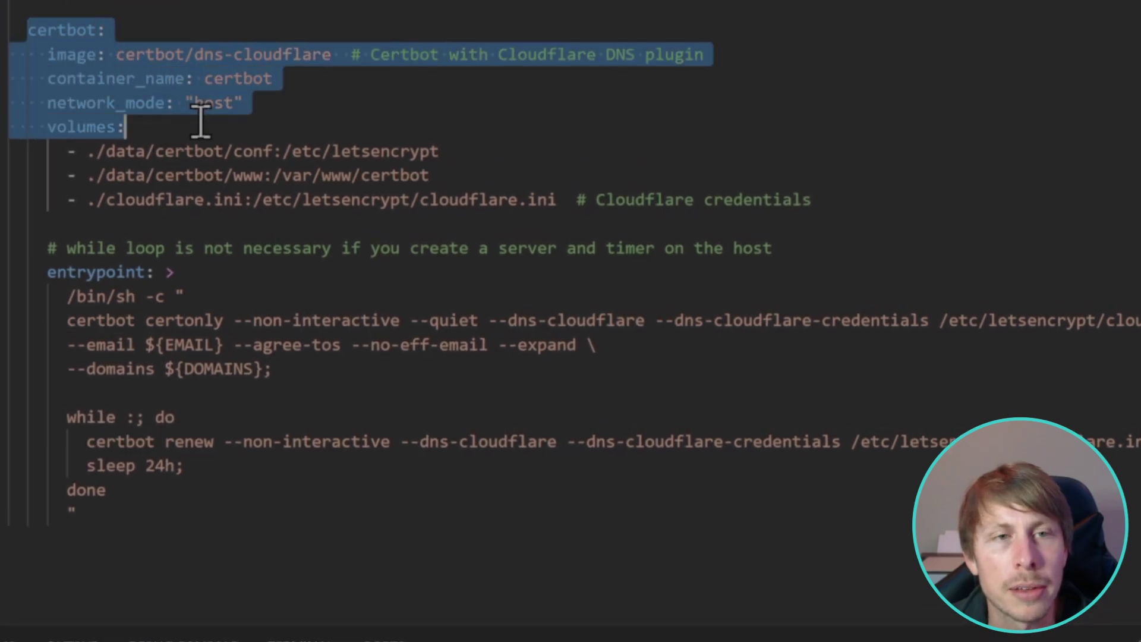
pyautogui.moveTo(201, 122); pyautogui.dragTo(264, 199)
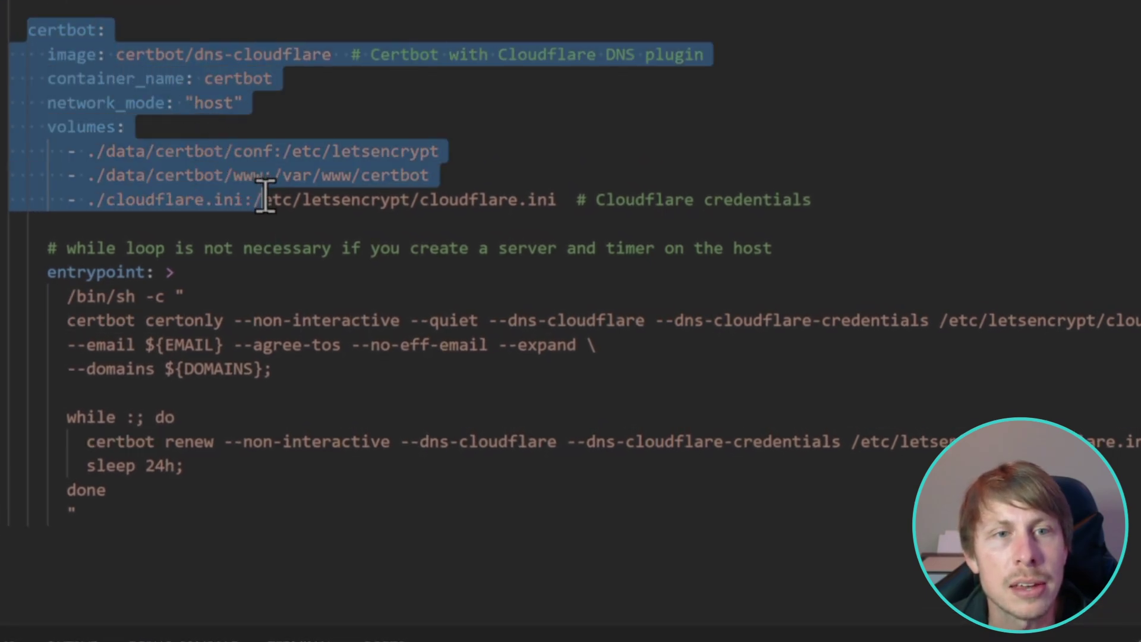
pyautogui.click(520, 101)
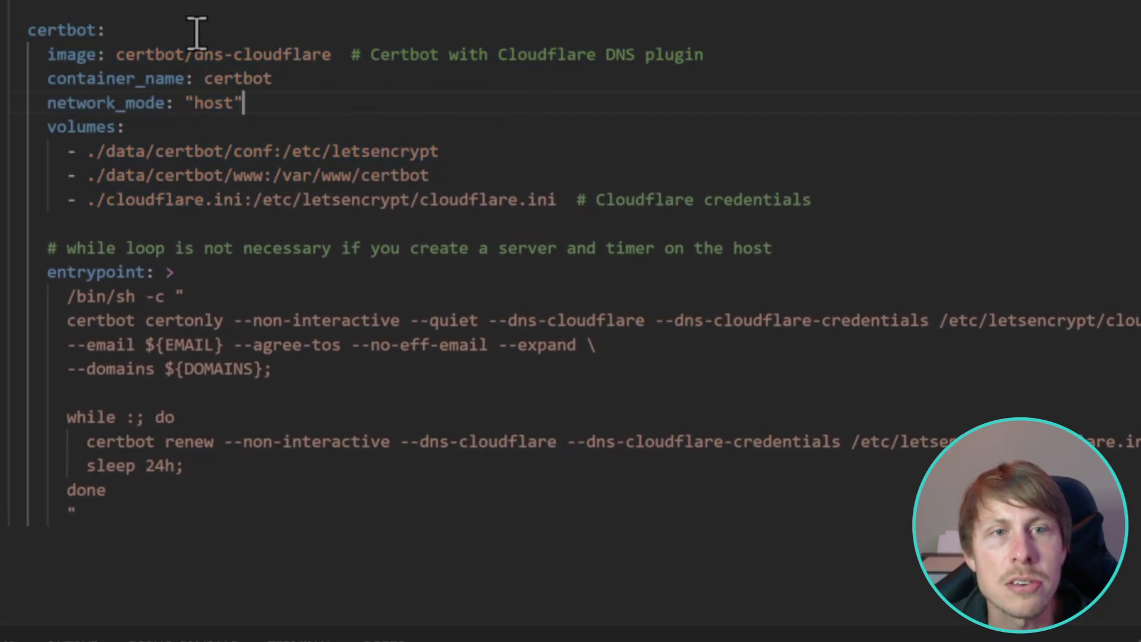
pyautogui.click(153, 55)
pyautogui.moveTo(332, 59); pyautogui.dragTo(198, 61)
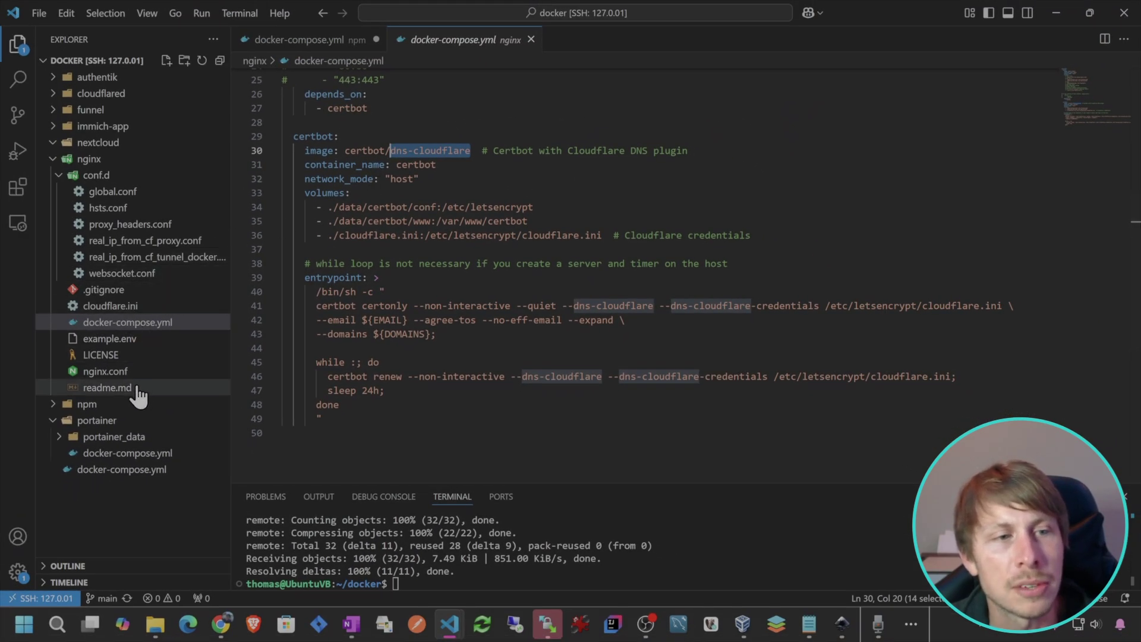
# Open cloudflare.ini to check its token entry, and switch to Cloudflare in the browser to find the profile's API Tokens page by searching "api to"
pyautogui.click(121, 312)
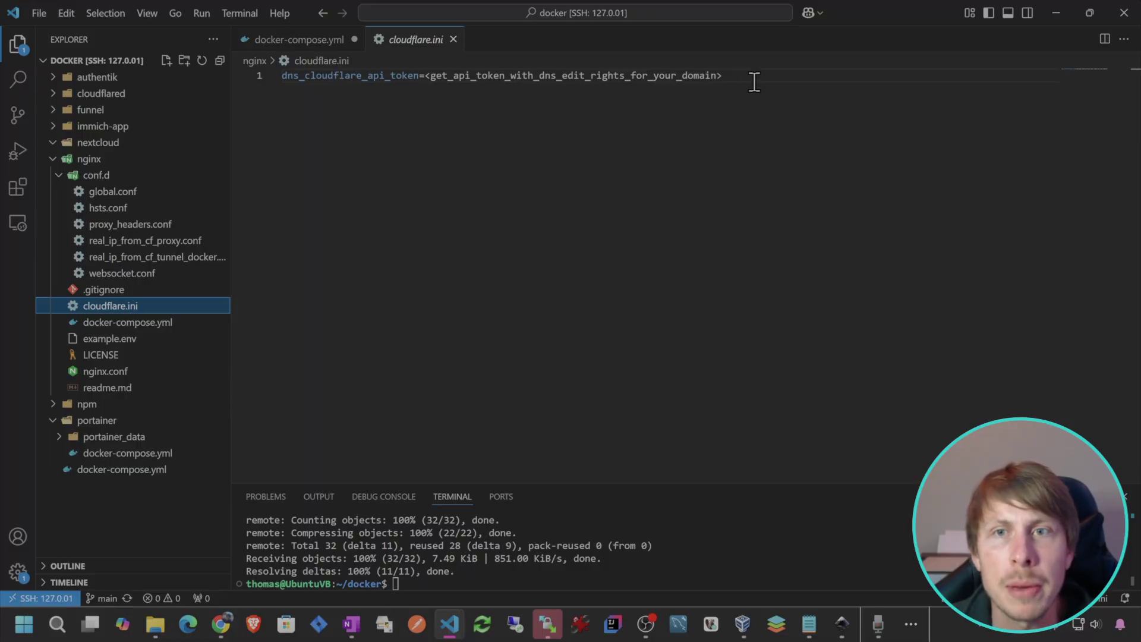
pyautogui.click(219, 625)
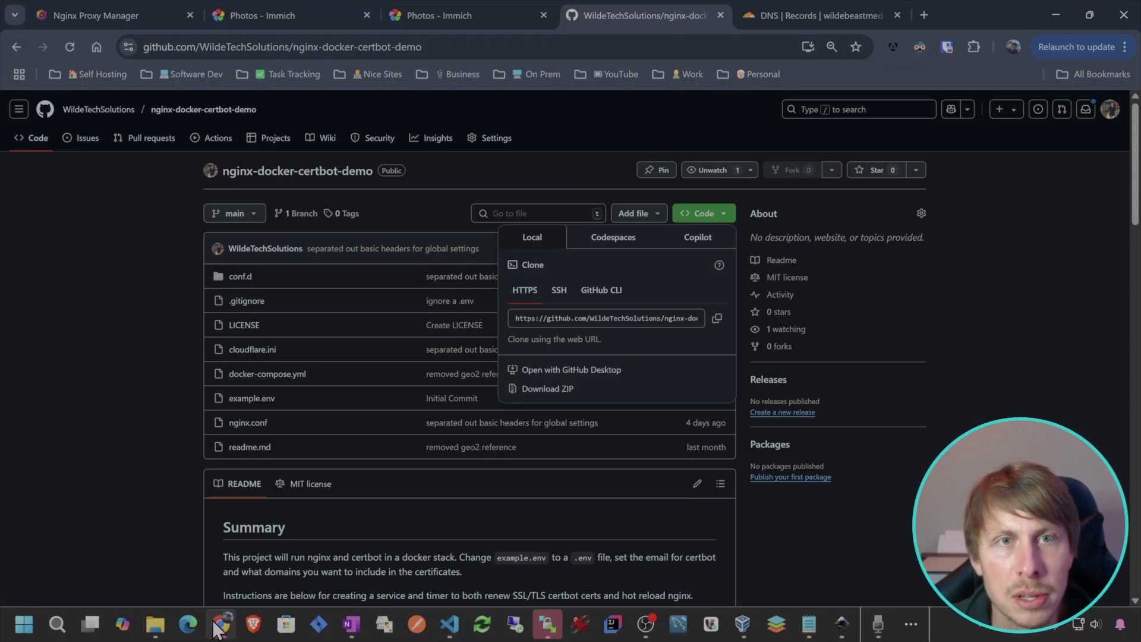
pyautogui.click(799, 16)
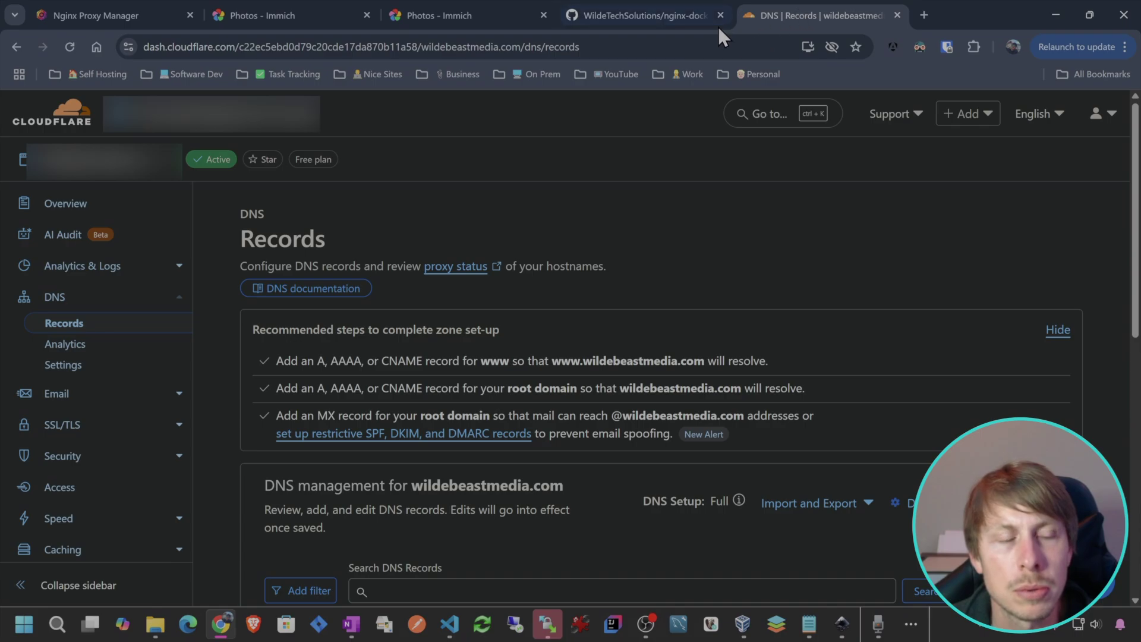
pyautogui.click(771, 116)
pyautogui.write('api')
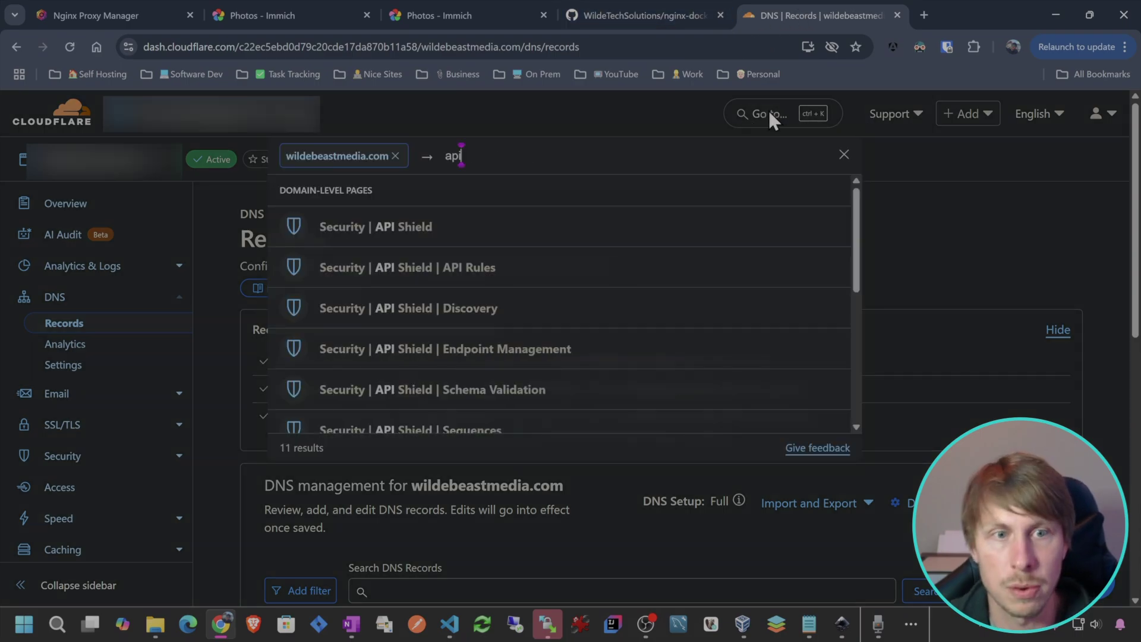
pyautogui.write(' to')
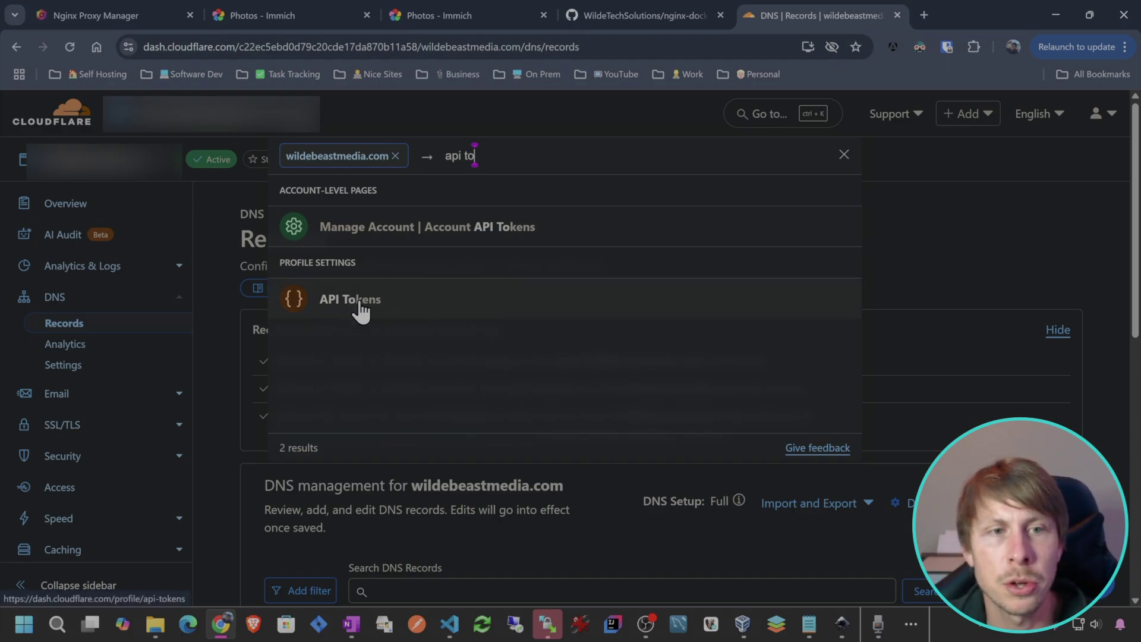
pyautogui.click(402, 303)
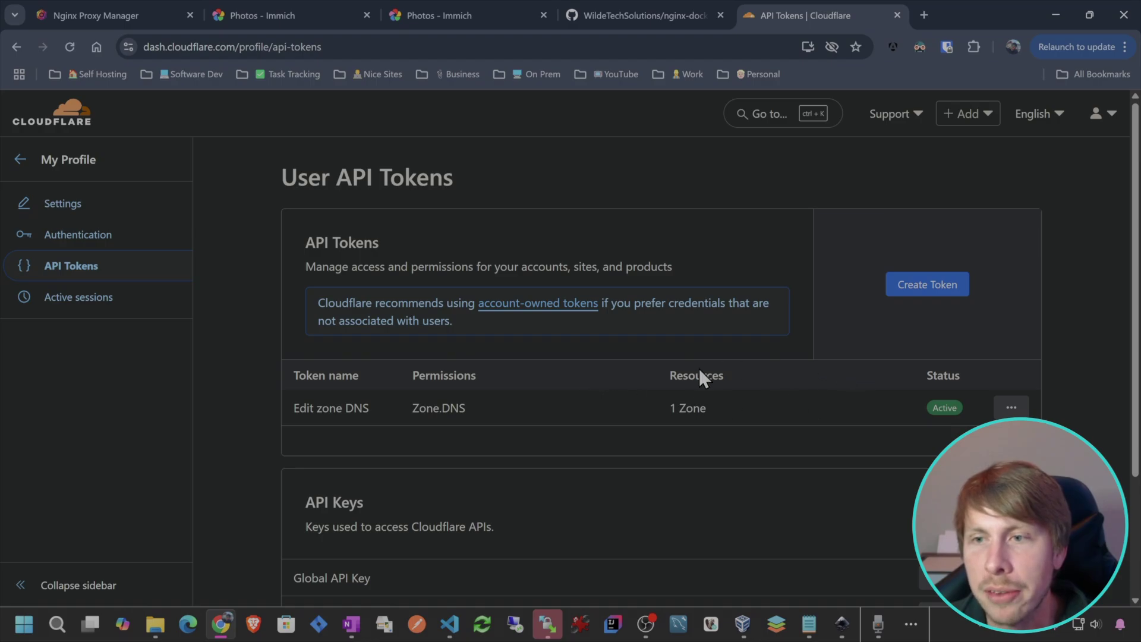
# Create a Cloudflare API token from the Edit zone DNS template, limited to the specific zone wildebeastmedia.com
pyautogui.click(931, 286)
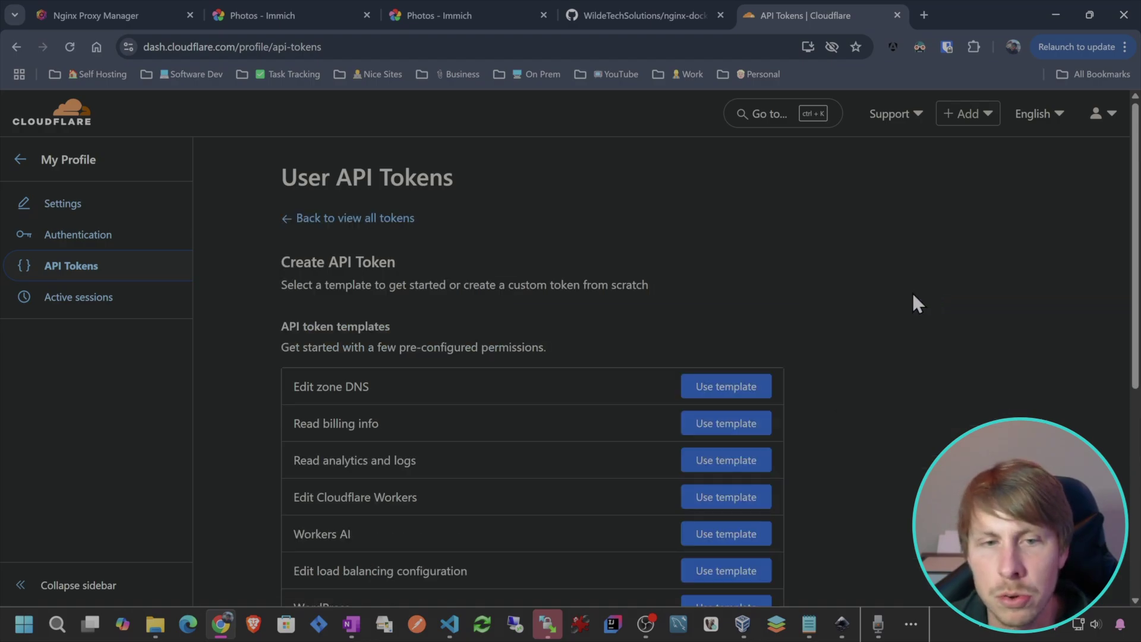
pyautogui.click(721, 387)
pyautogui.scroll(-3, 683, 309)
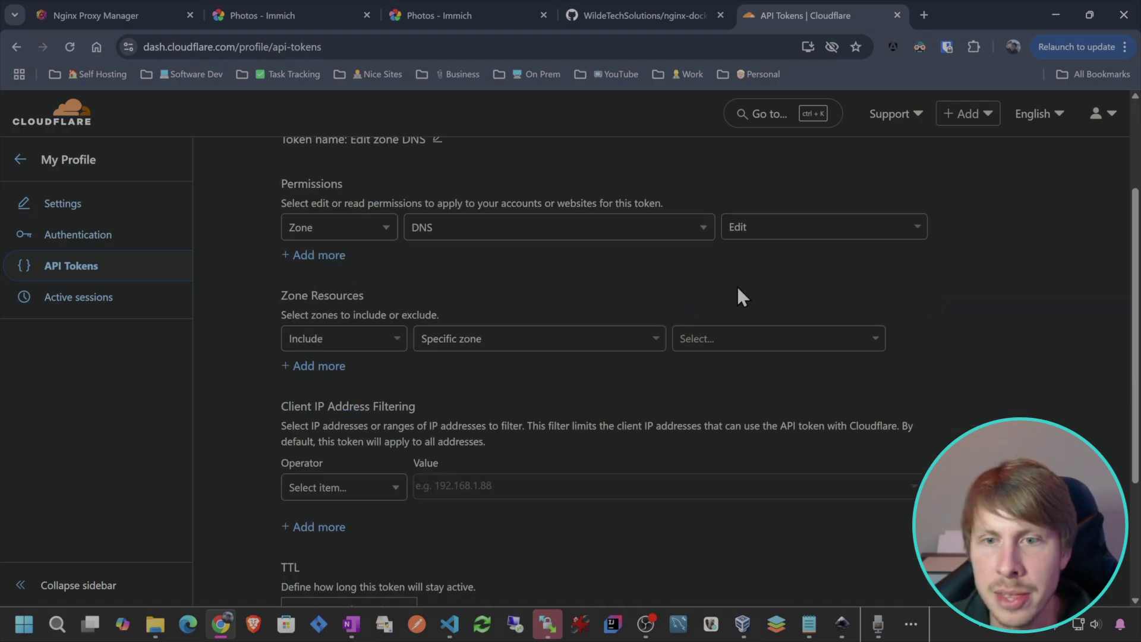
pyautogui.click(778, 353)
pyautogui.click(724, 363)
pyautogui.scroll(-3, 717, 363)
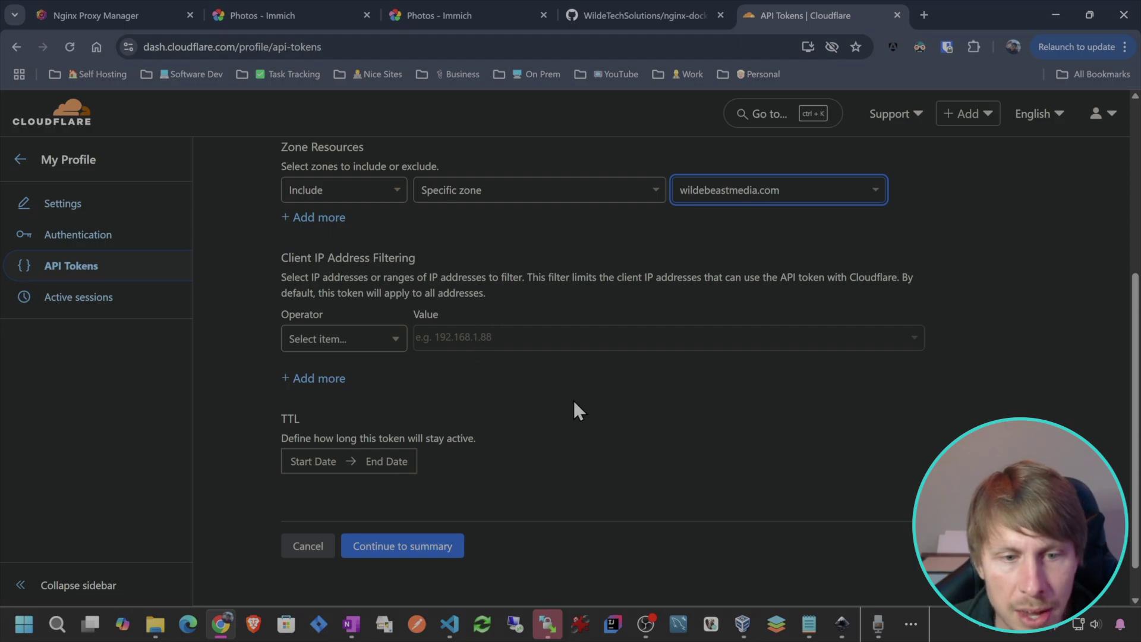
pyautogui.scroll(-1, 564, 423)
pyautogui.click(407, 504)
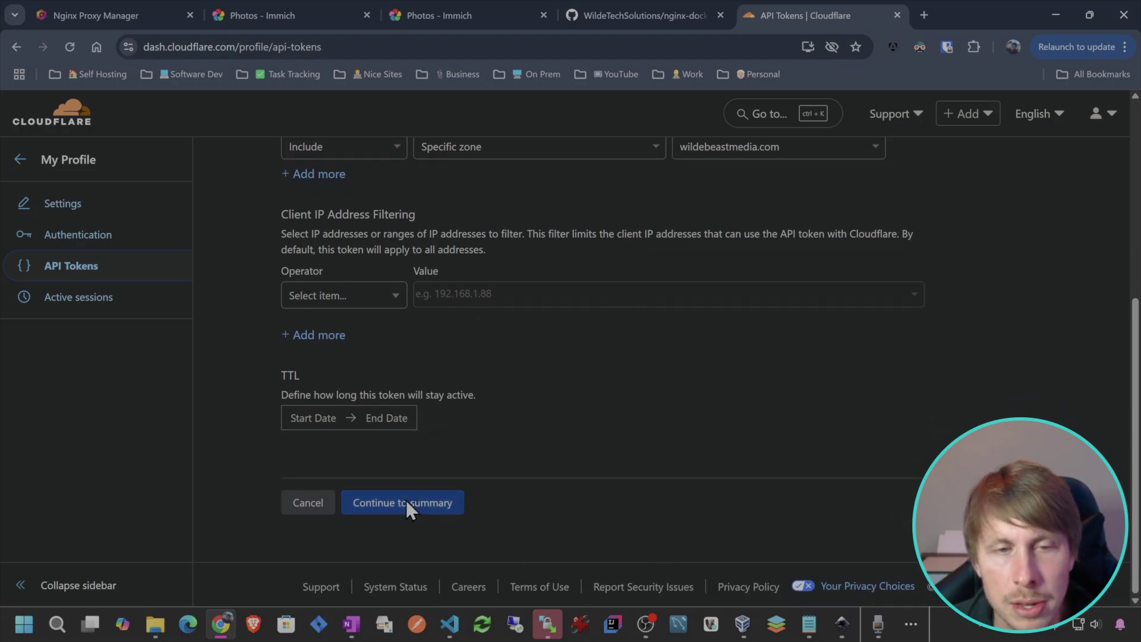
pyautogui.click(403, 394)
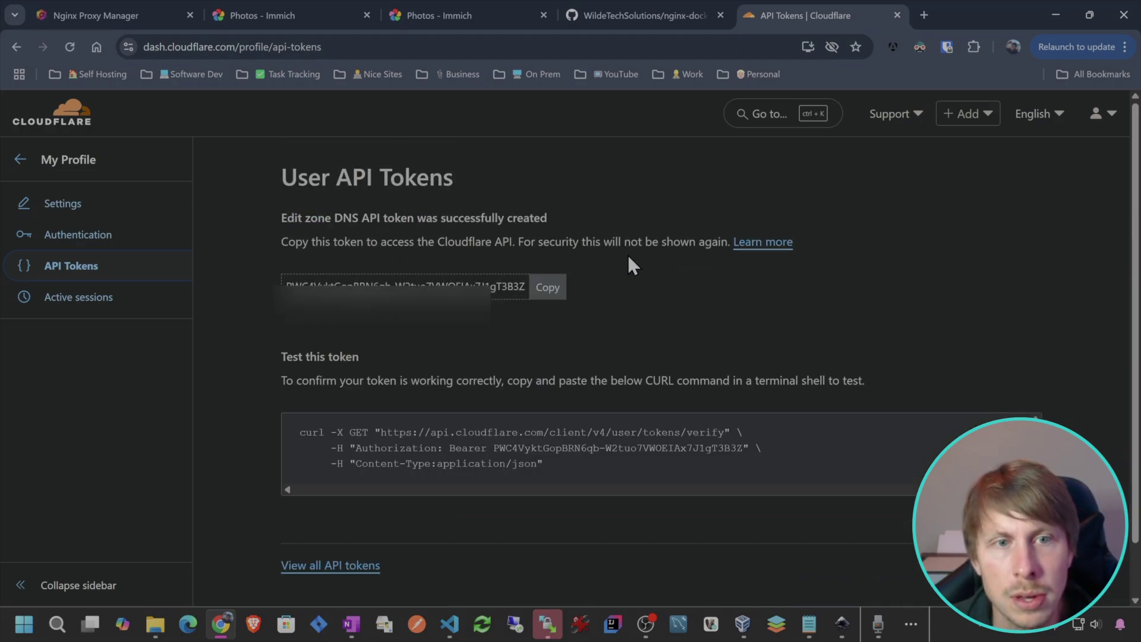
# Copy the new Cloudflare API token, paste it over the dns_cloudflare_api_token placeholder in cloudflare.ini in VS Code, and save the file
pyautogui.click(549, 293)
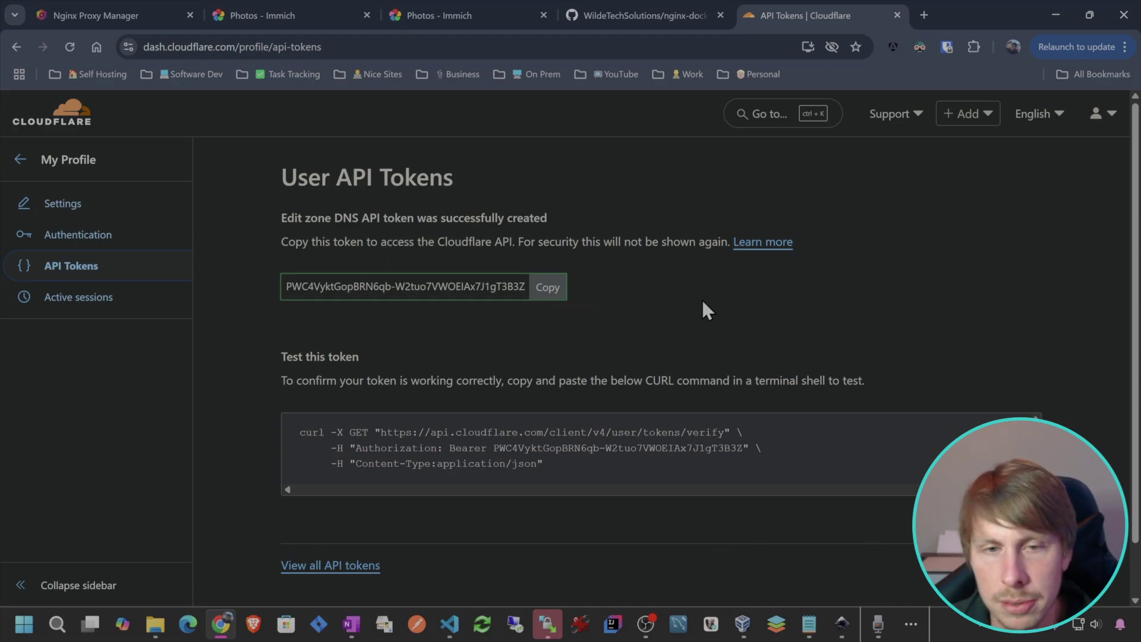
pyautogui.hotkey('alt', 'Tab')
pyautogui.moveTo(751, 76); pyautogui.dragTo(595, 82)
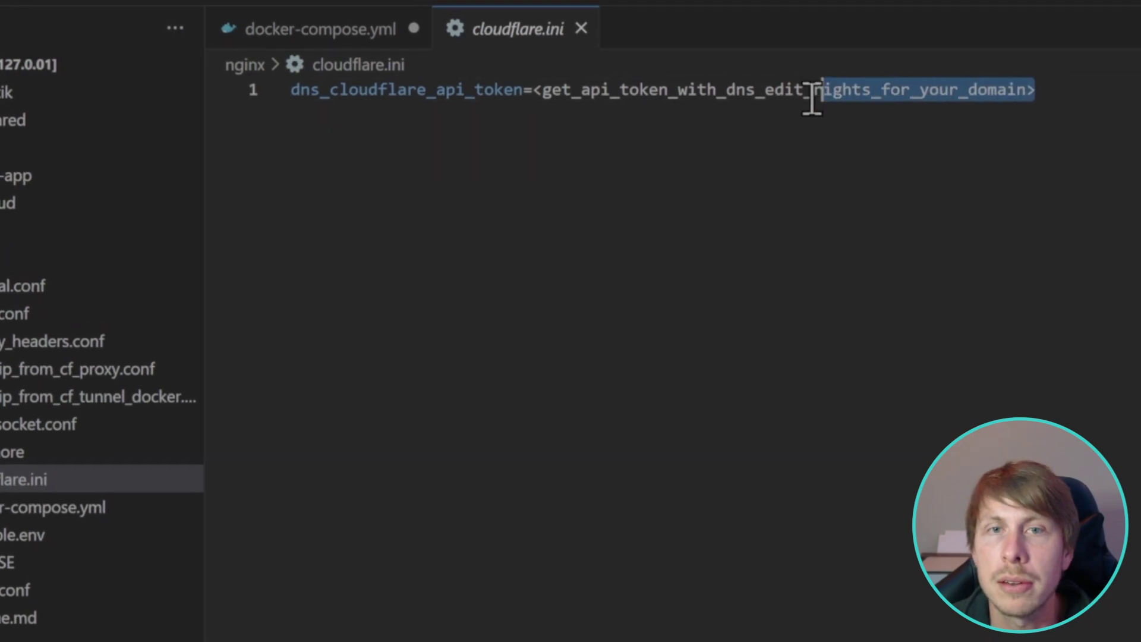
pyautogui.moveTo(812, 98); pyautogui.dragTo(536, 95)
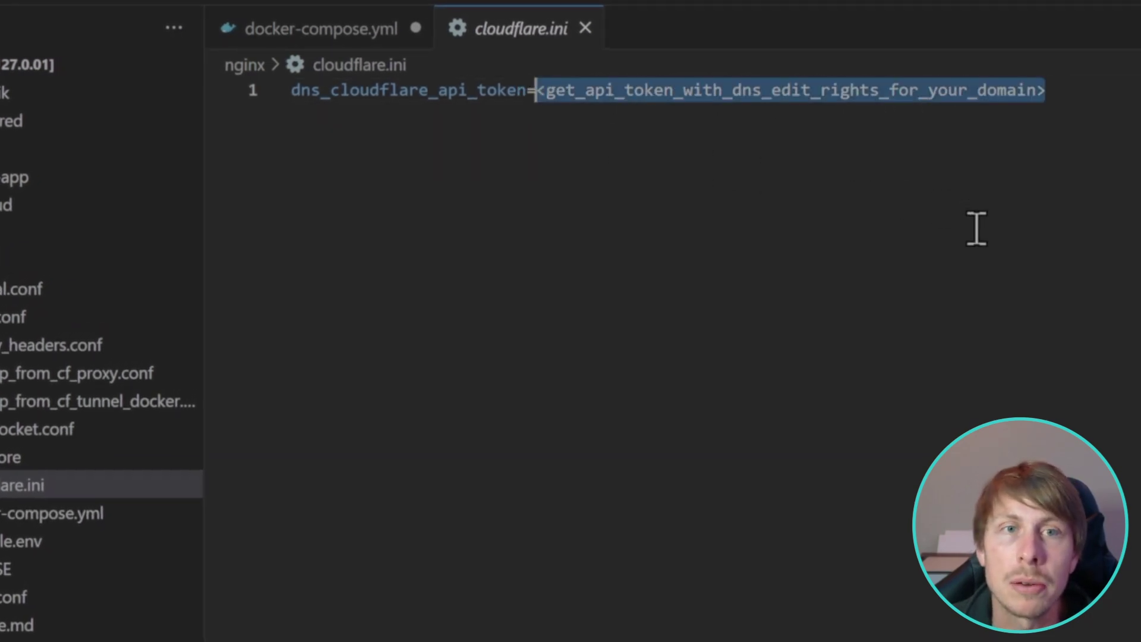
pyautogui.hotkey('ctrl', 'v')
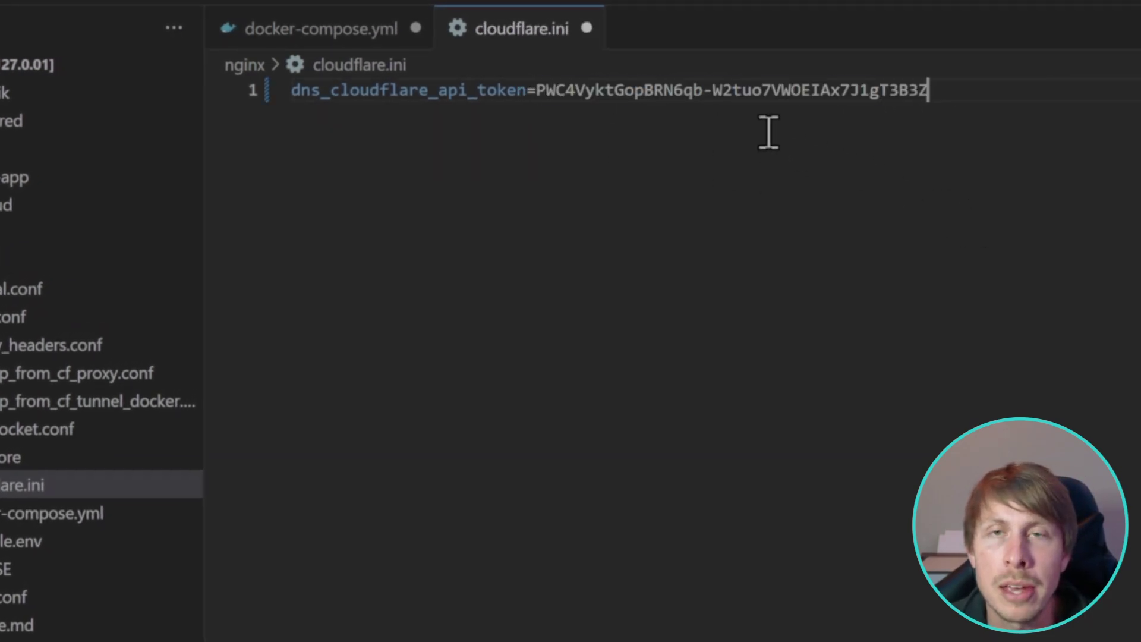
pyautogui.hotkey('ctrl', 's')
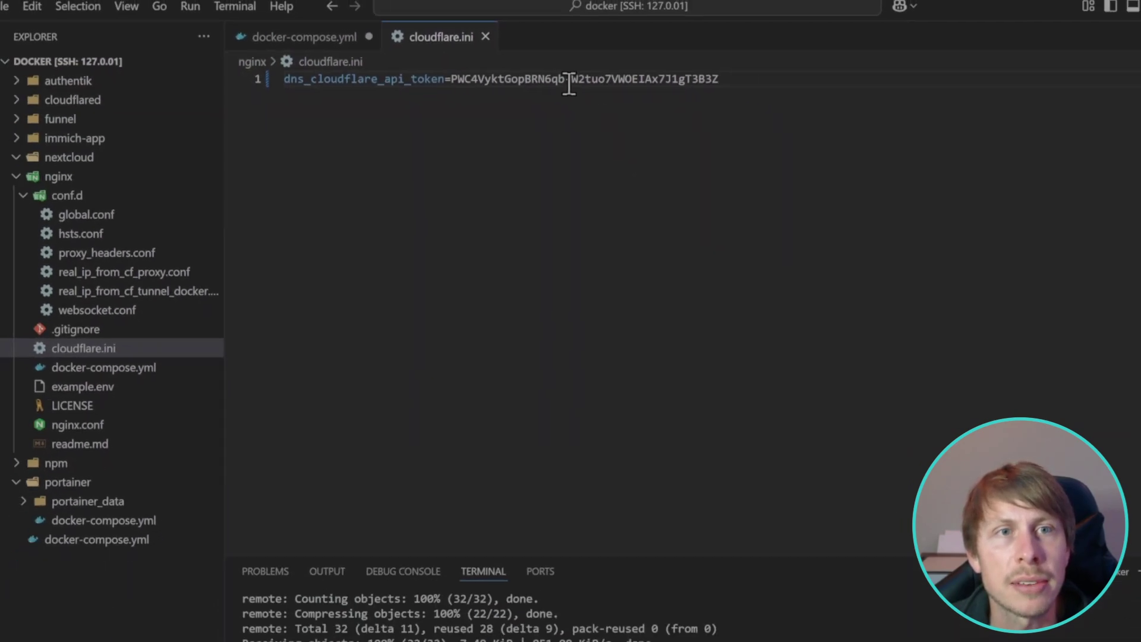
# Rename example.env in the nginx folder to .env
pyautogui.click(101, 386)
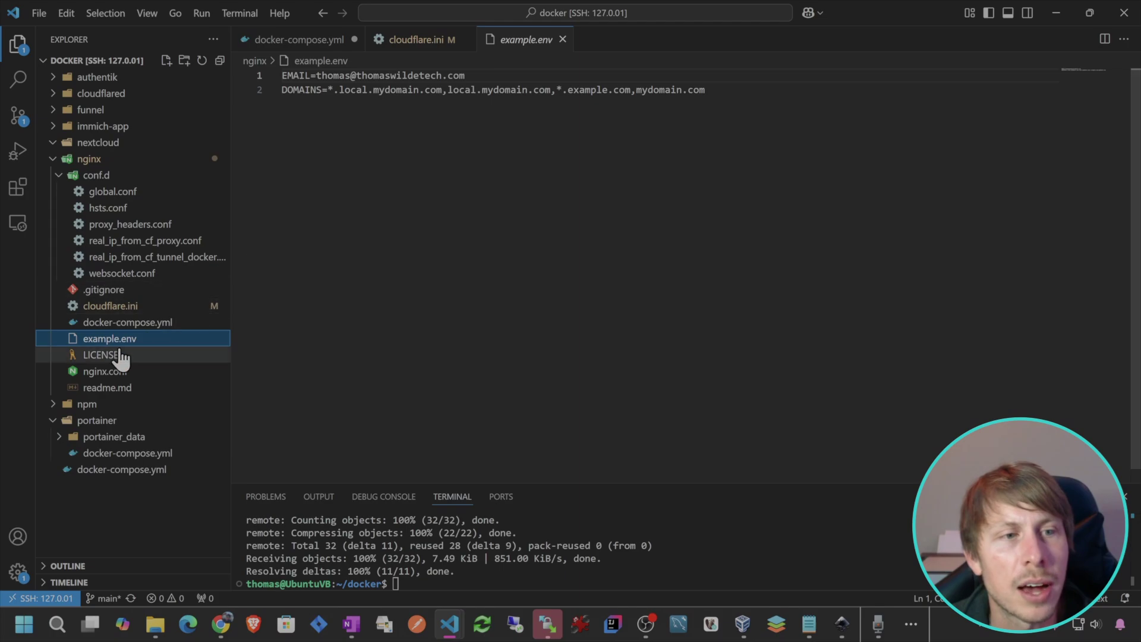
pyautogui.press('F2')
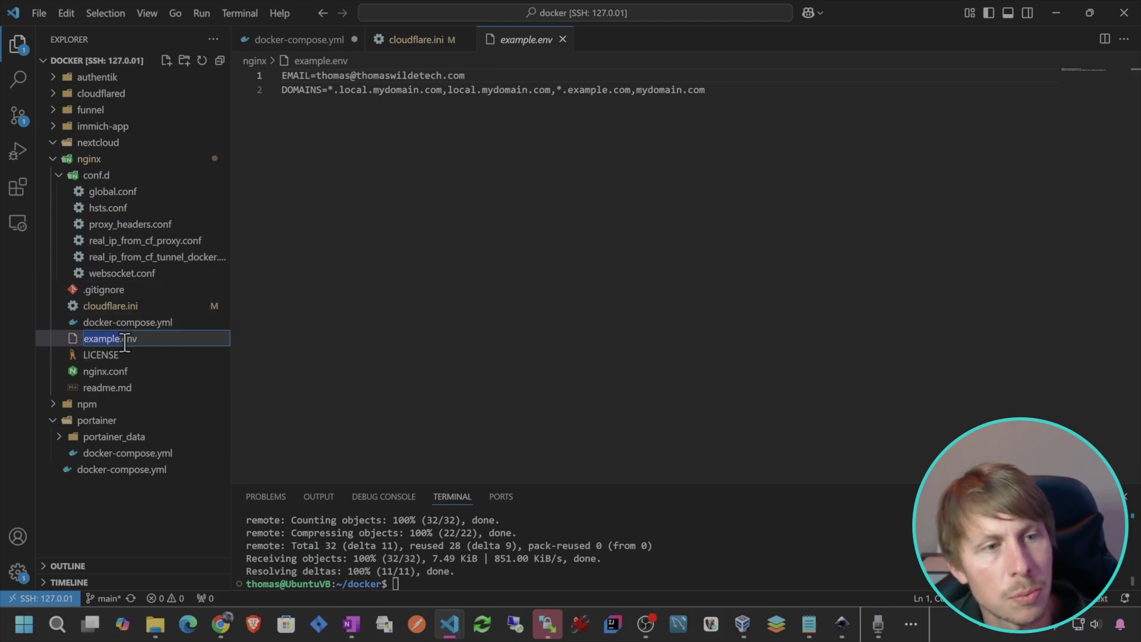
pyautogui.press('BackSpace')
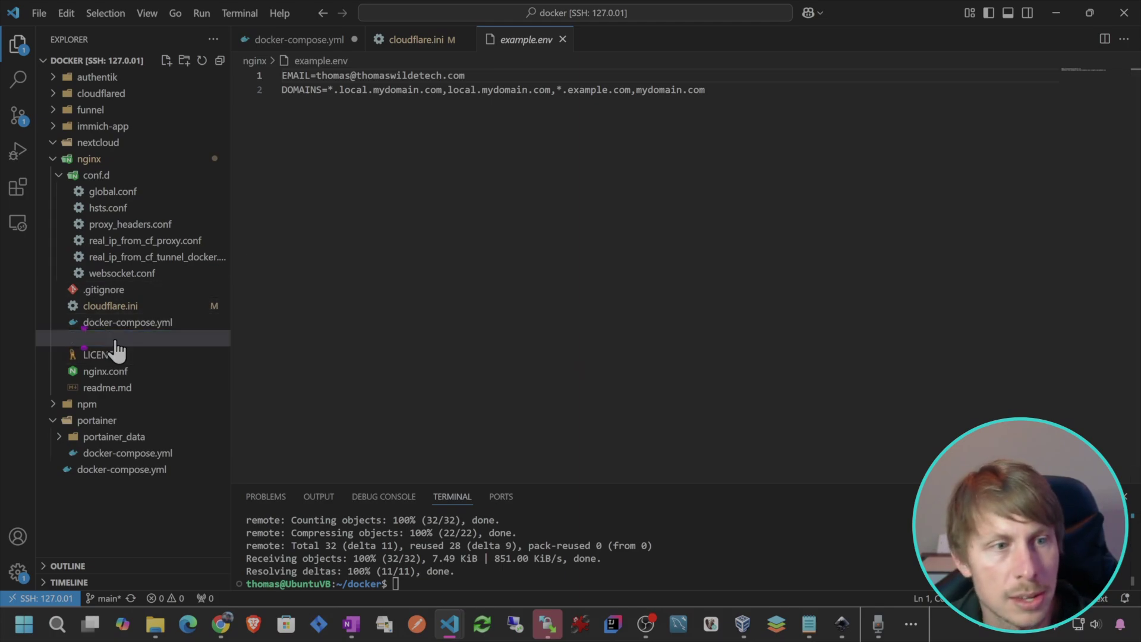
pyautogui.press('Return')
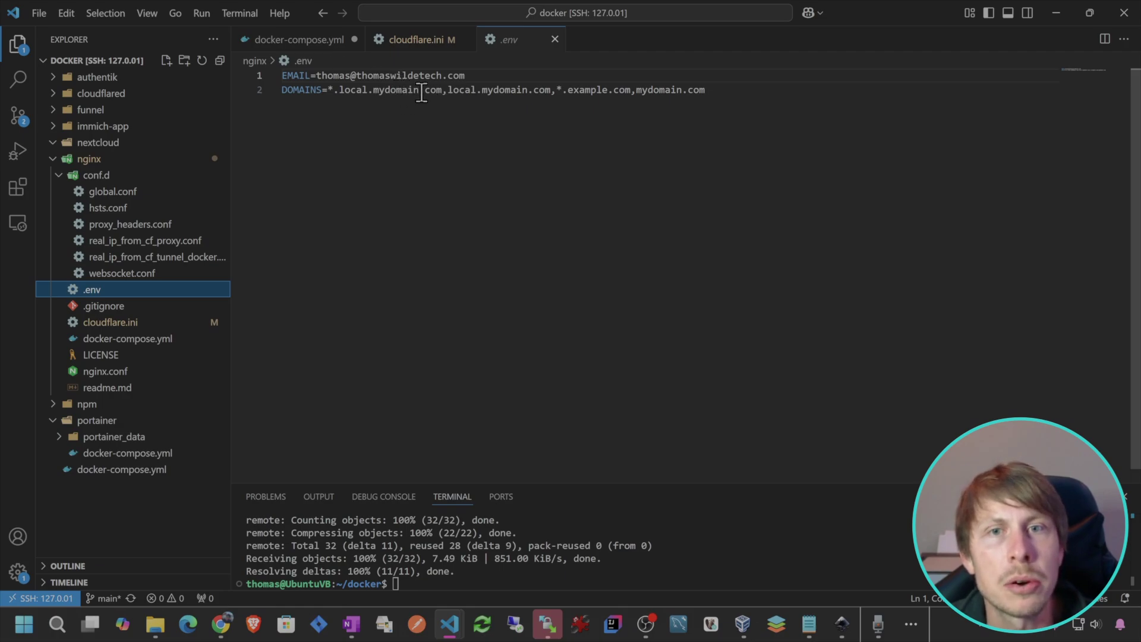
# Set the first two DOMAINS entries in .env to *.local.wildebeastmedia.com and local.wildebeastmedia.com
pyautogui.doubleClick(389, 92)
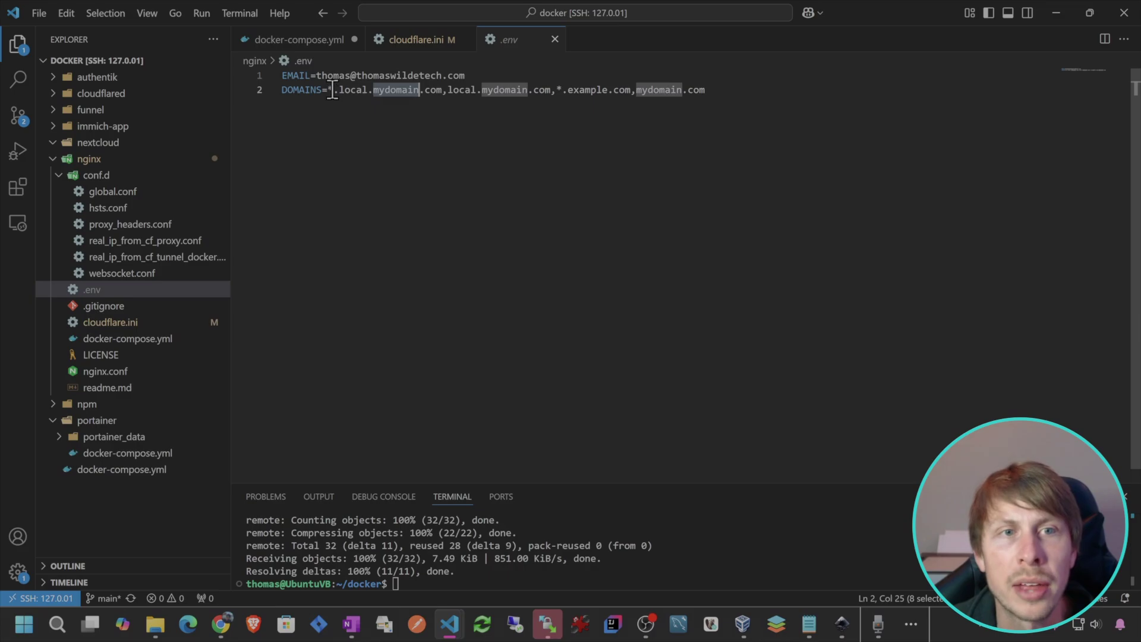
pyautogui.write('wildebea')
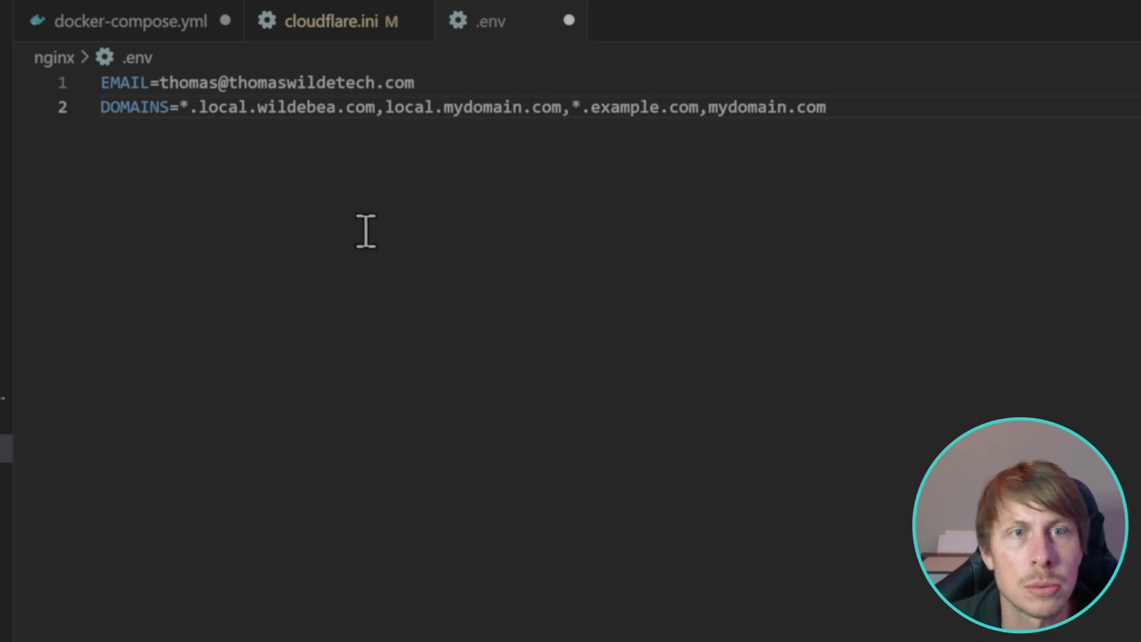
pyautogui.write('stmedia')
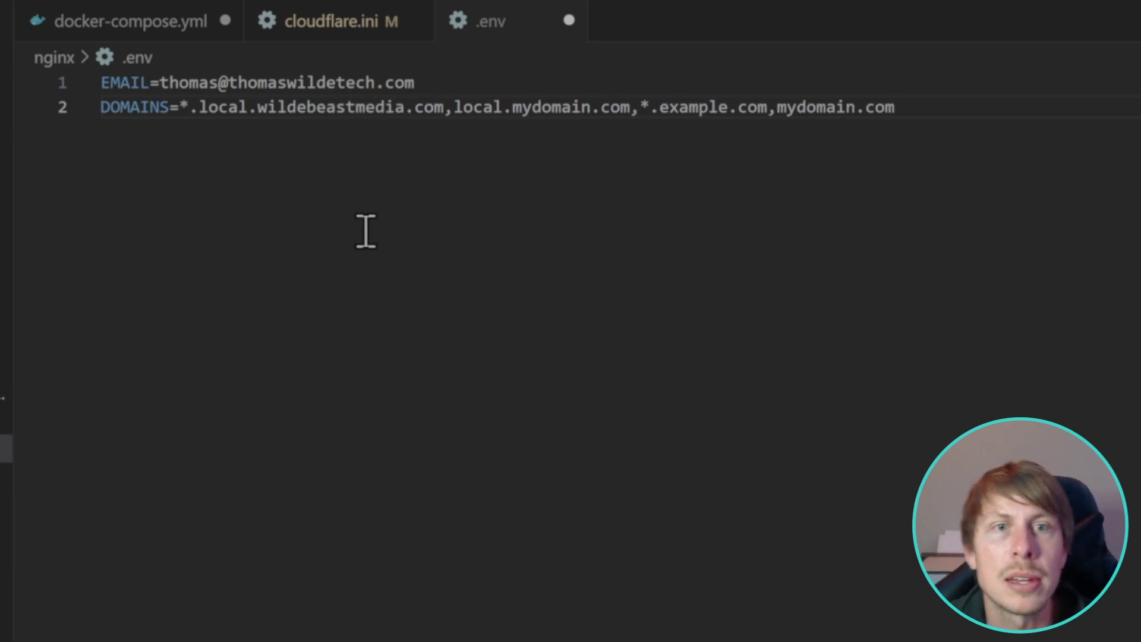
pyautogui.doubleClick(307, 107)
pyautogui.doubleClick(548, 107)
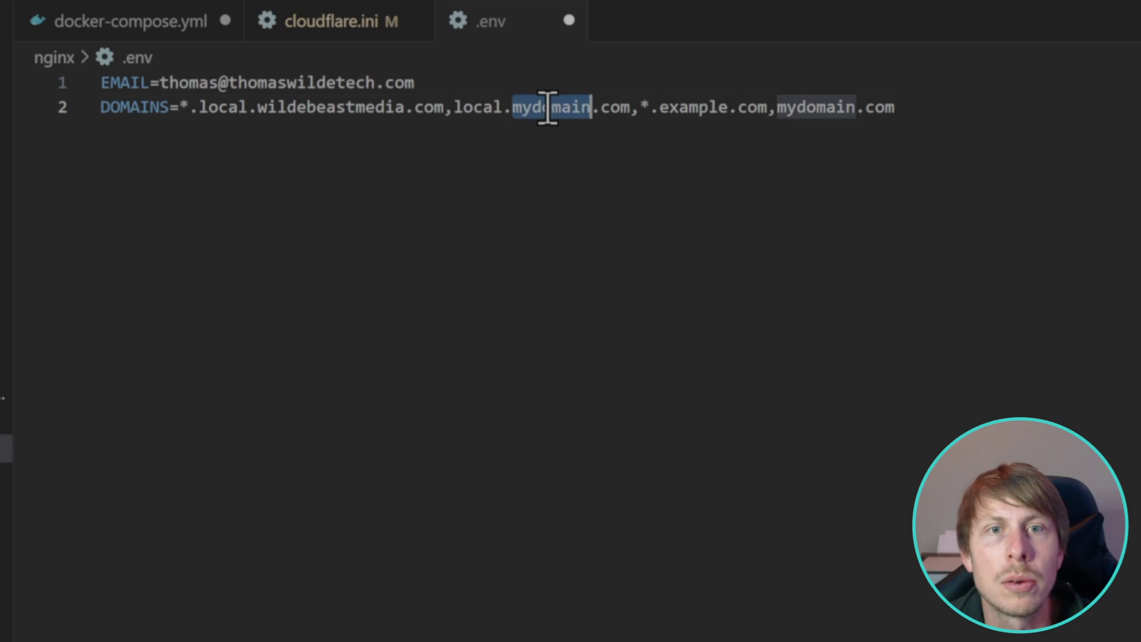
pyautogui.hotkey('ctrl', 'v')
pyautogui.moveTo(454, 107); pyautogui.dragTo(703, 108)
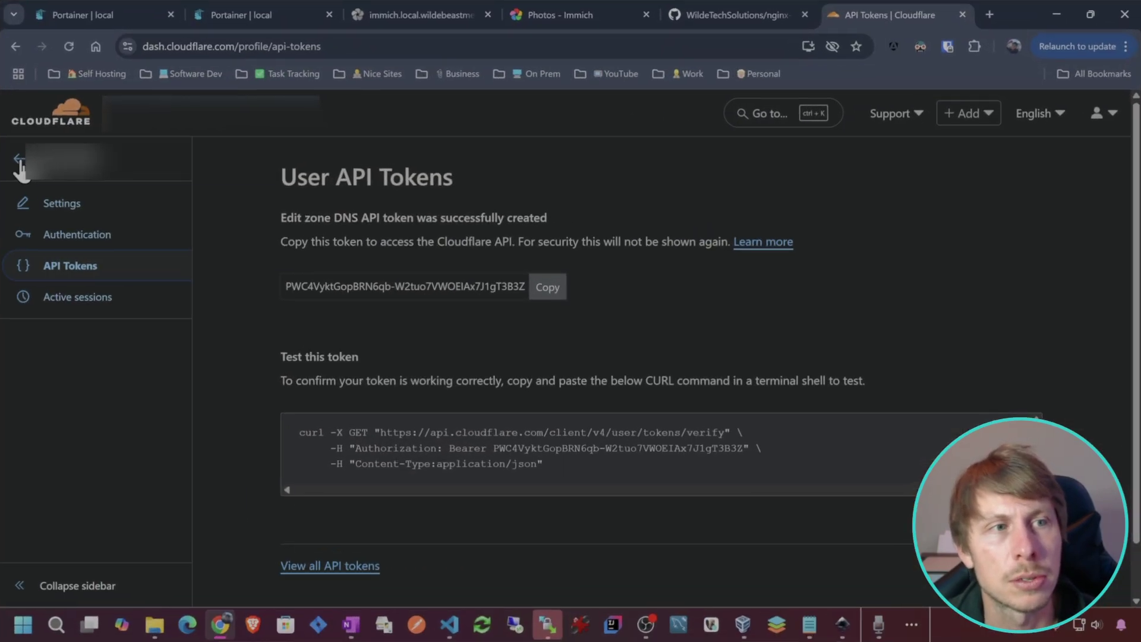
# Open the DNS records of wildebeastmedia.com in Cloudflare and examine the IP address of the *.local A record
pyautogui.click(236, 152)
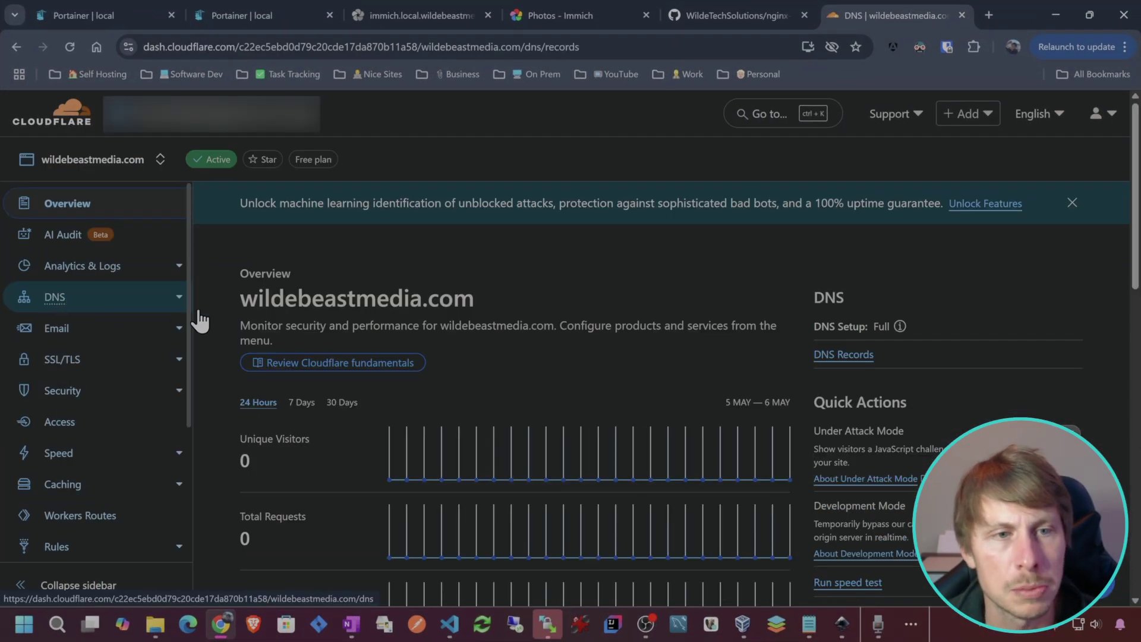
pyautogui.click(178, 299)
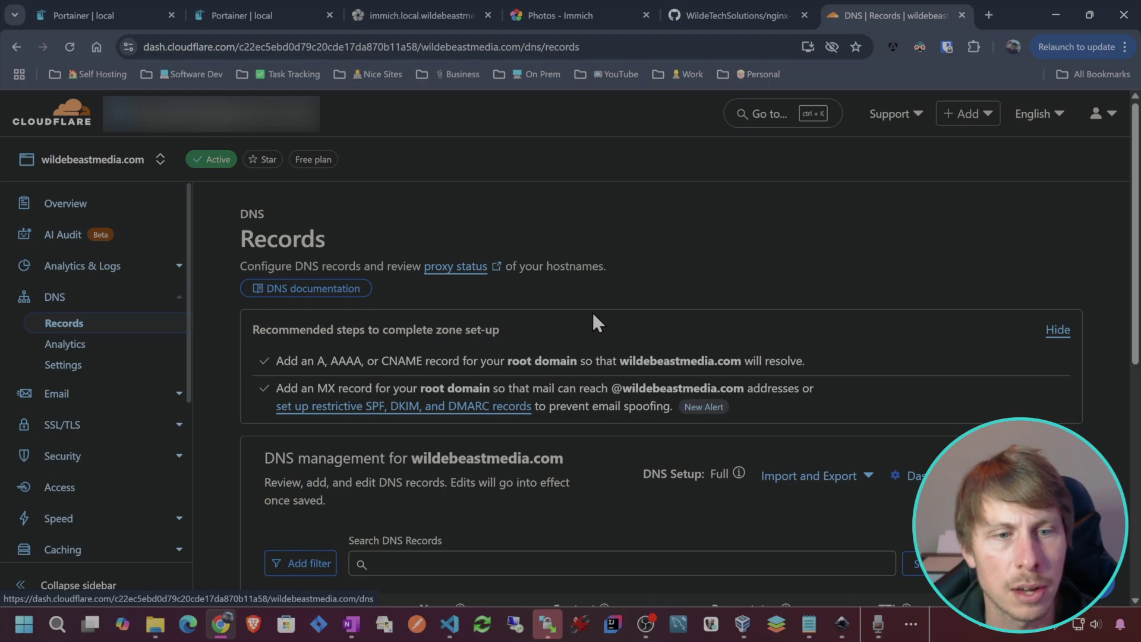
pyautogui.scroll(-5, 593, 315)
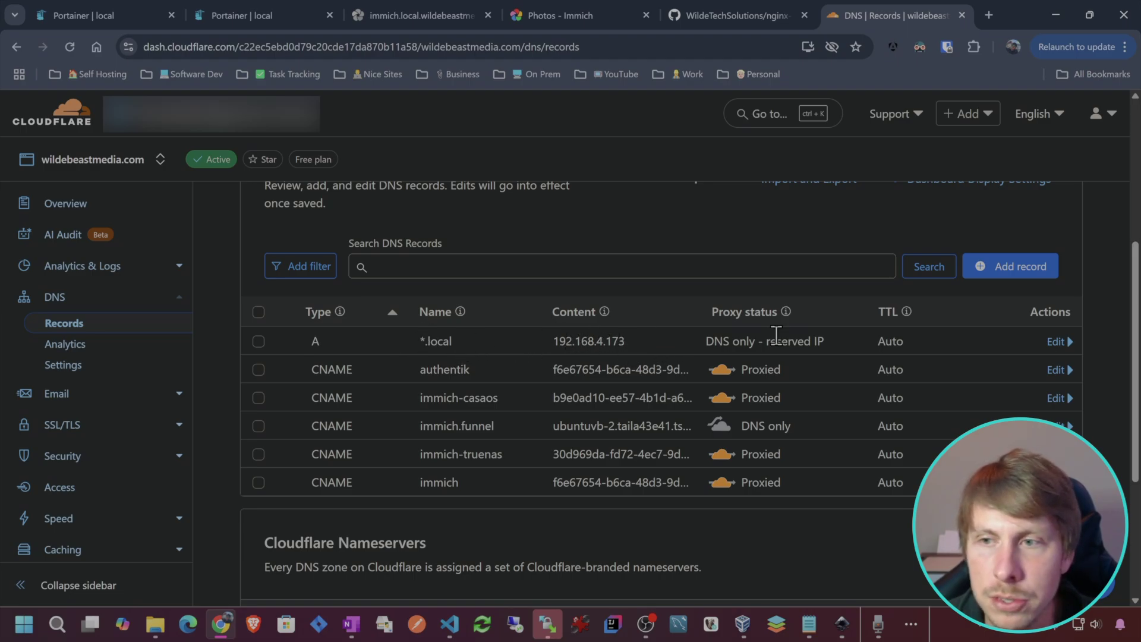
pyautogui.scroll(1, 289, 406)
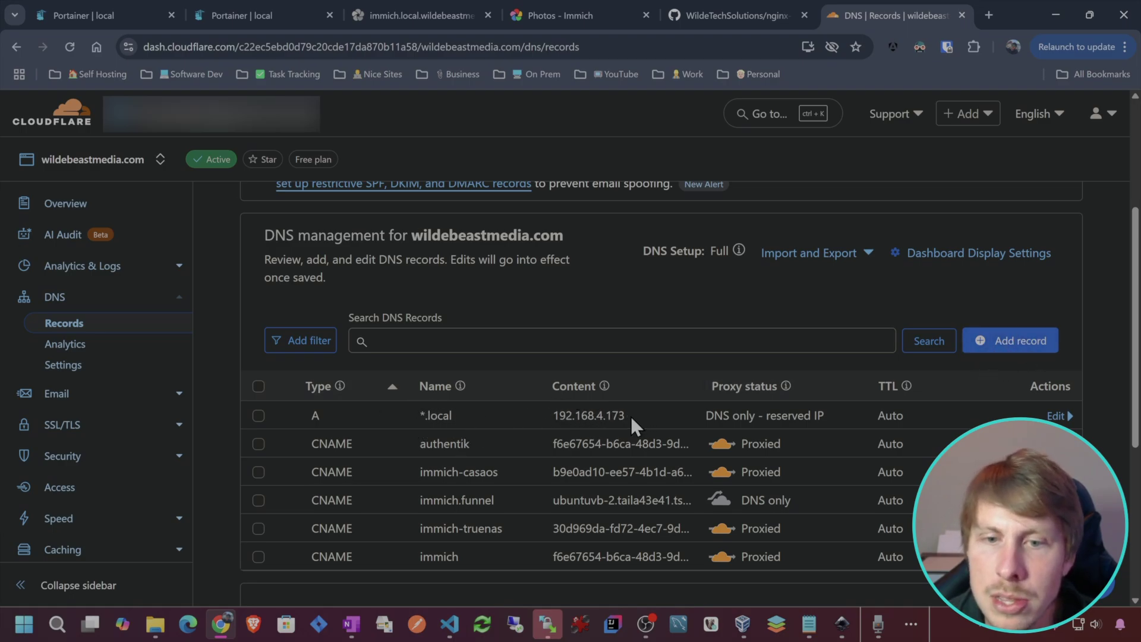
pyautogui.moveTo(631, 416); pyautogui.dragTo(544, 409)
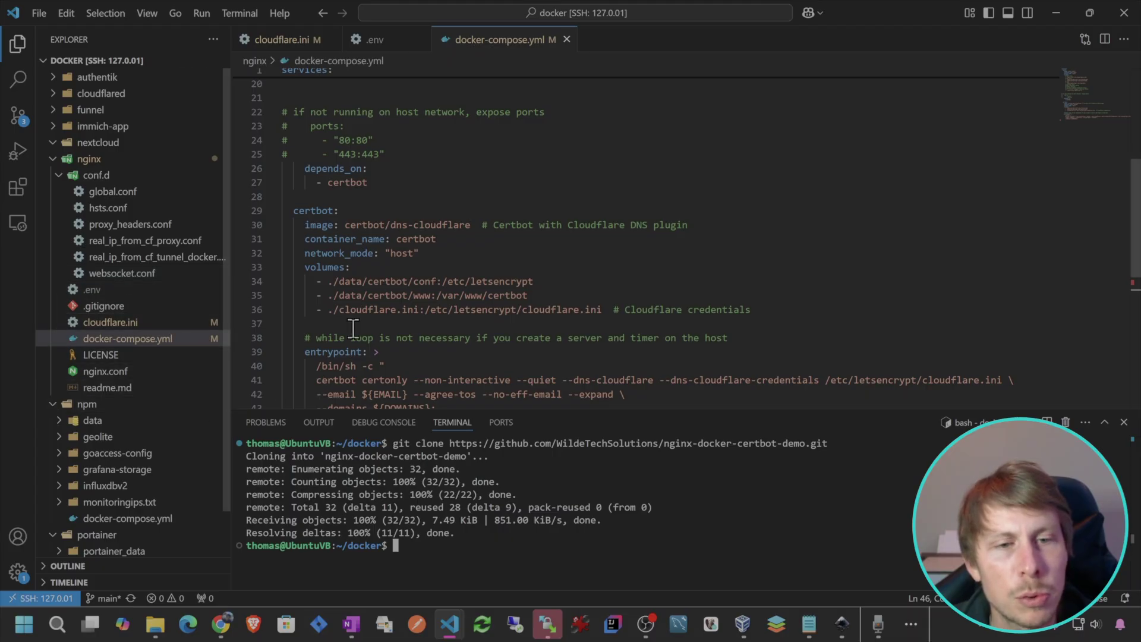
# Open nginx.conf in VS Code and examine the worker and events settings and the global.conf include
pyautogui.click(113, 372)
pyautogui.scroll(-1, 601, 240)
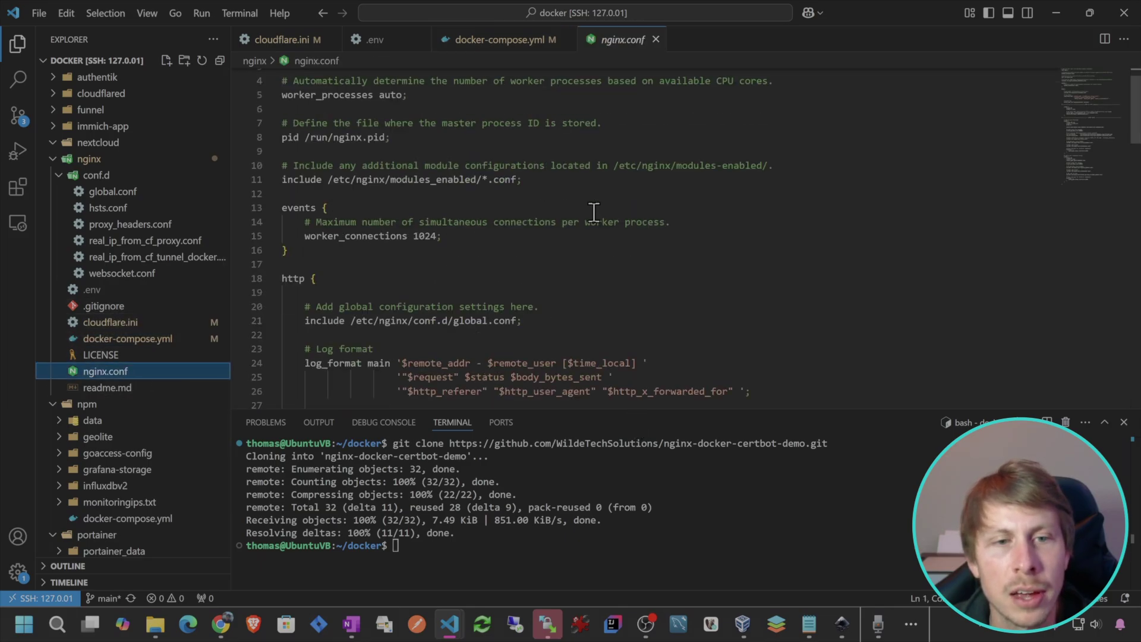
pyautogui.scroll(1, 357, 275)
pyautogui.moveTo(288, 288); pyautogui.dragTo(233, 39)
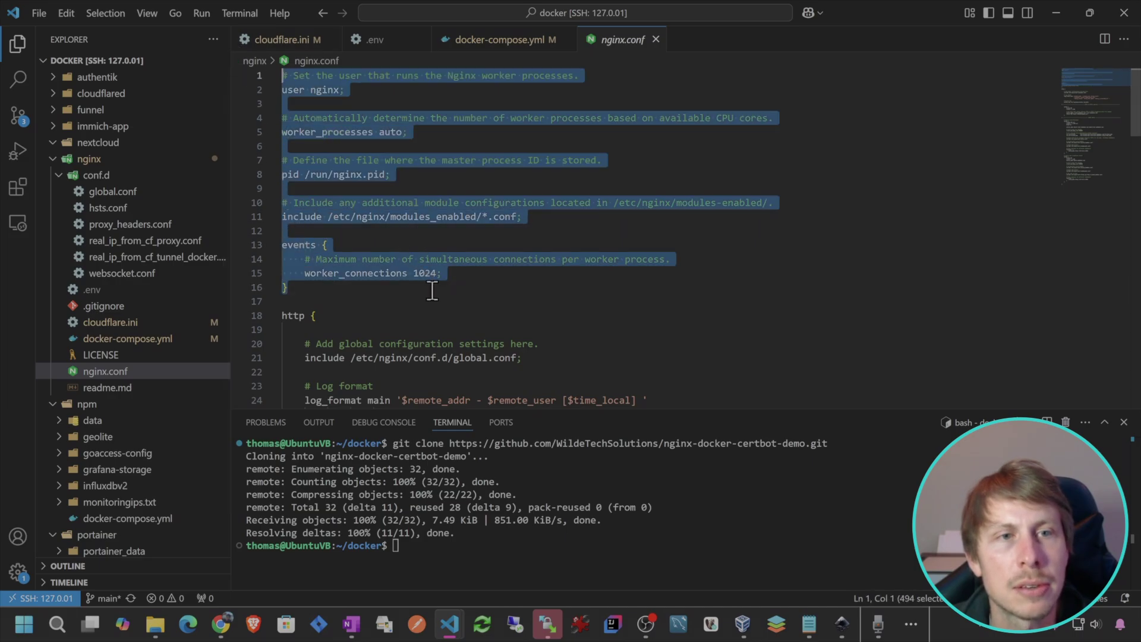
pyautogui.scroll(-4, 486, 299)
pyautogui.moveTo(536, 211); pyautogui.dragTo(300, 208)
pyautogui.click(585, 194)
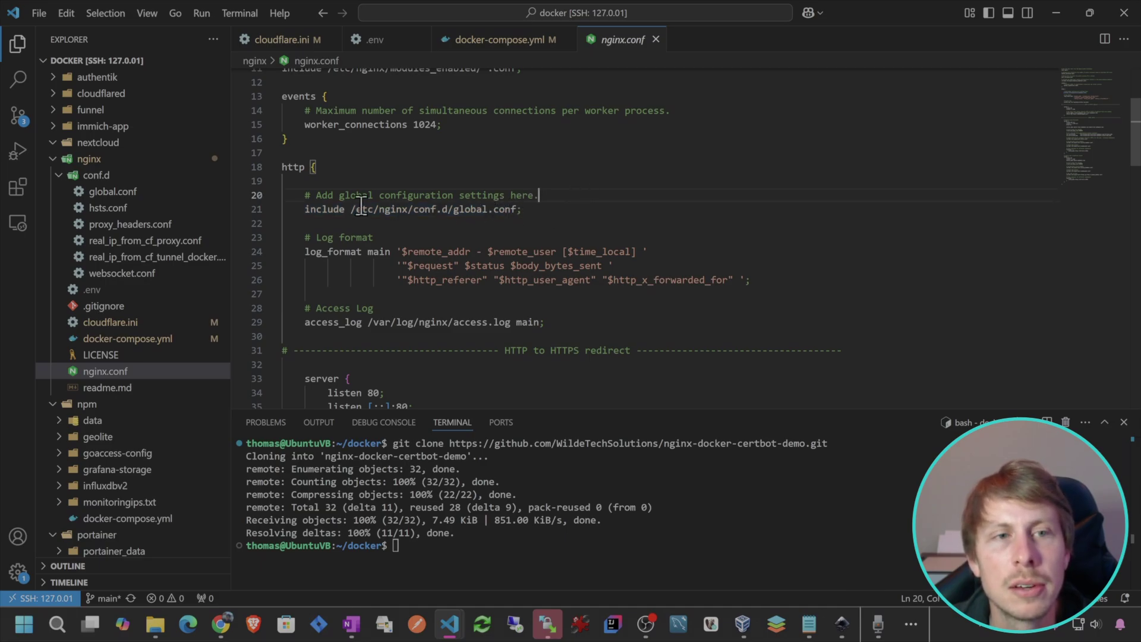
# Examine the log format and access log settings in the http block of nginx.conf
pyautogui.scroll(-2, 505, 190)
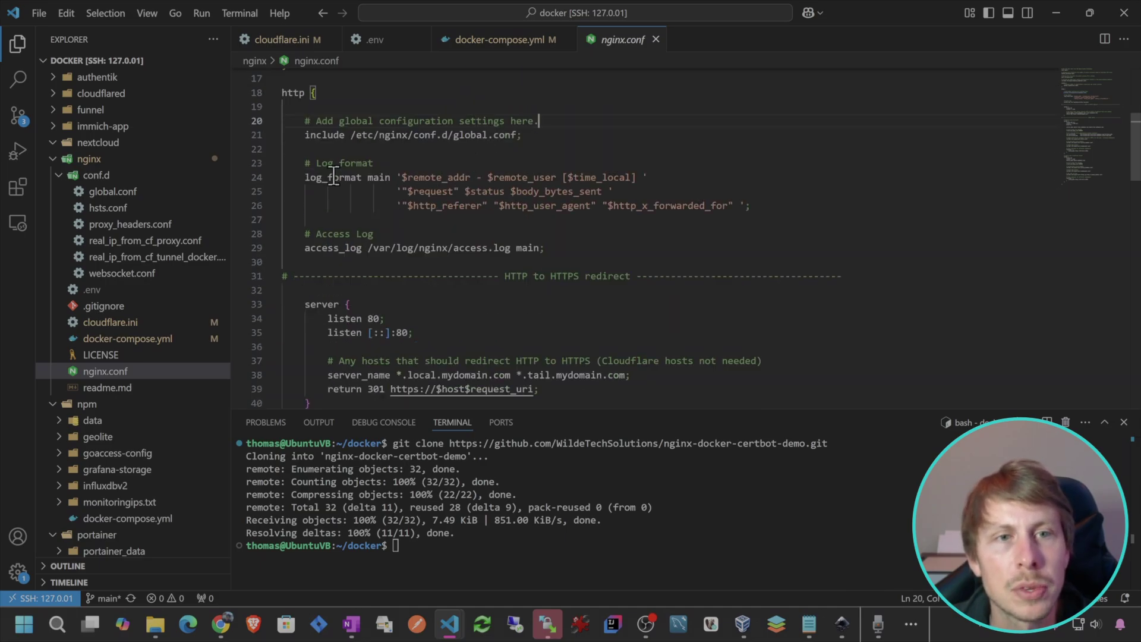
pyautogui.click(334, 176)
pyautogui.moveTo(573, 250); pyautogui.dragTo(305, 233)
pyautogui.scroll(-2, 539, 120)
pyautogui.scroll(-2, 539, 120)
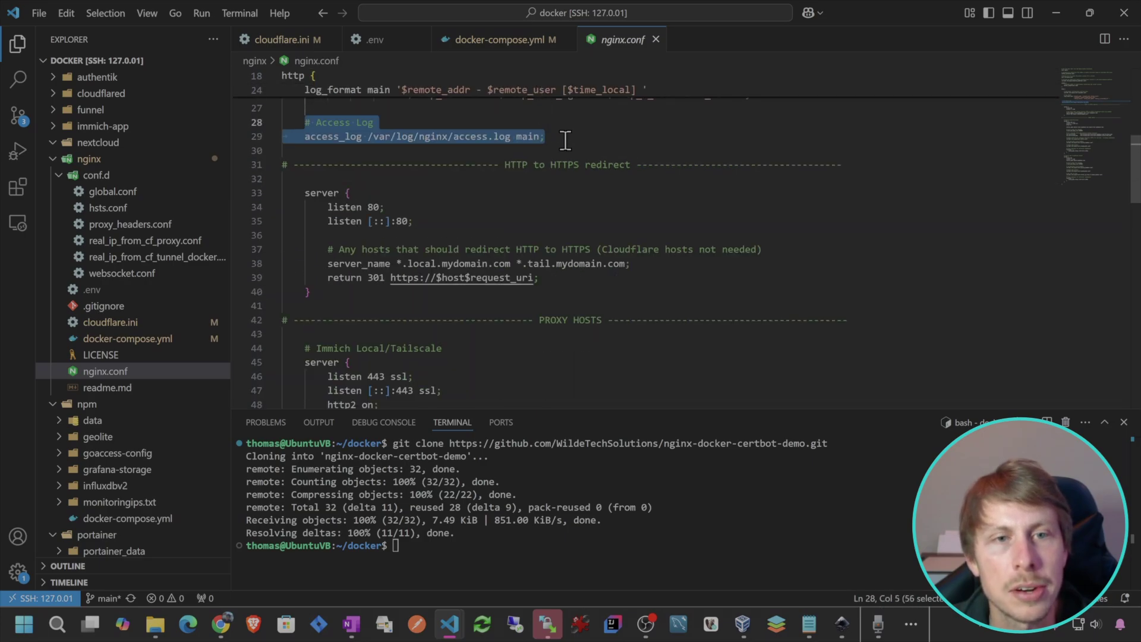
# Enlarge the editor area and fold the http and PROXY HOSTS sections to isolate the HTTP to HTTPS redirect server block
pyautogui.moveTo(543, 411); pyautogui.dragTo(545, 539)
pyautogui.moveTo(317, 297); pyautogui.dragTo(283, 179)
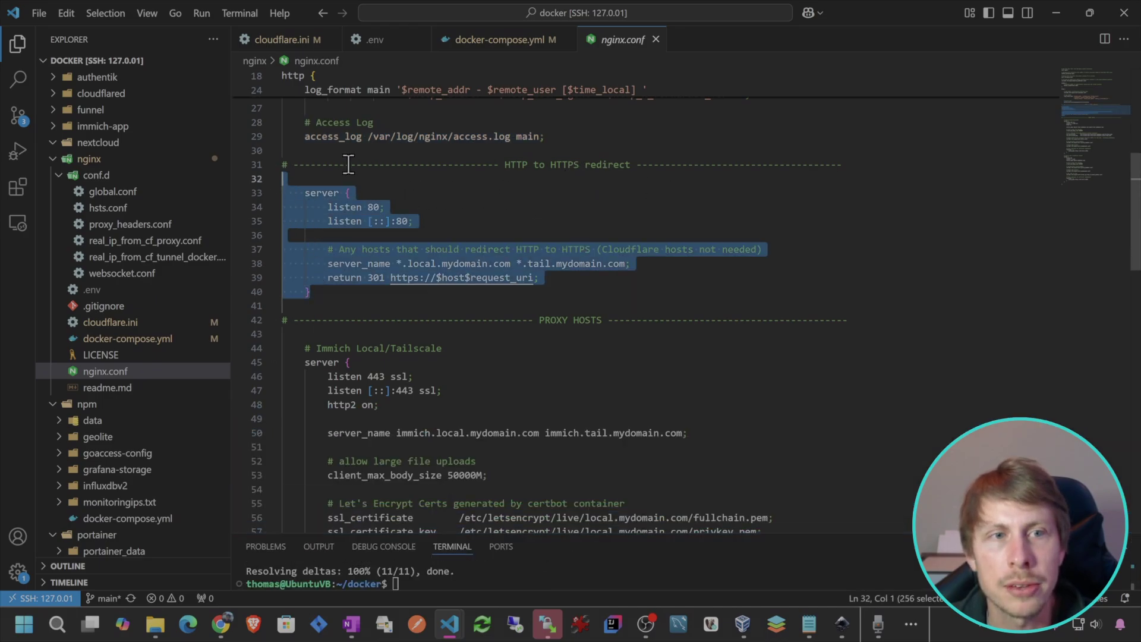
pyautogui.click(273, 319)
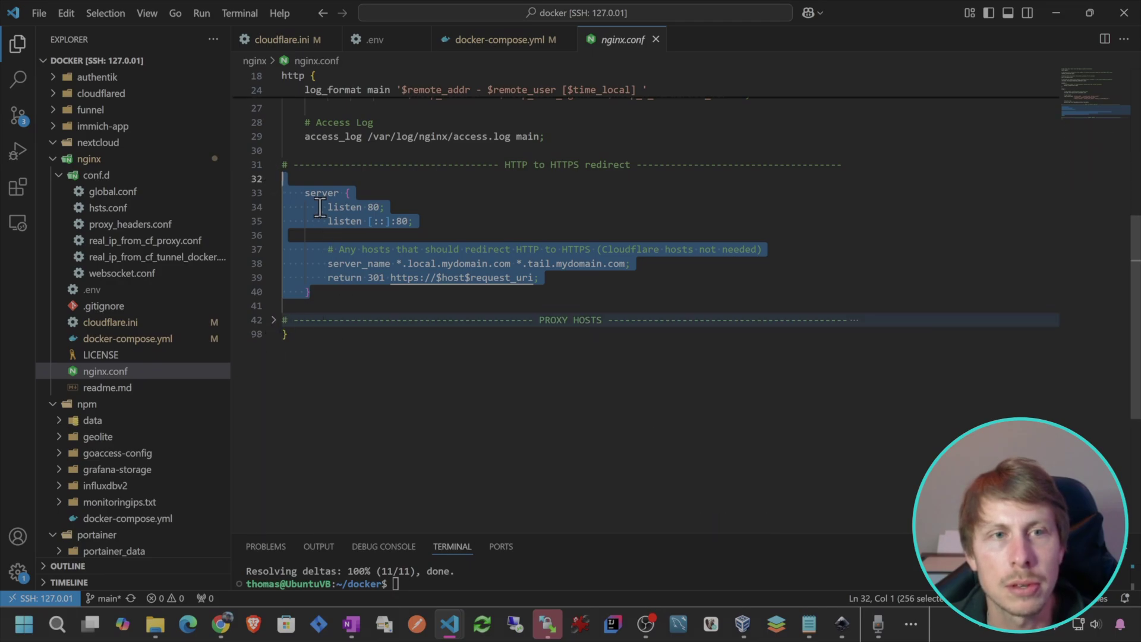
pyautogui.scroll(5, 333, 232)
pyautogui.click(273, 159)
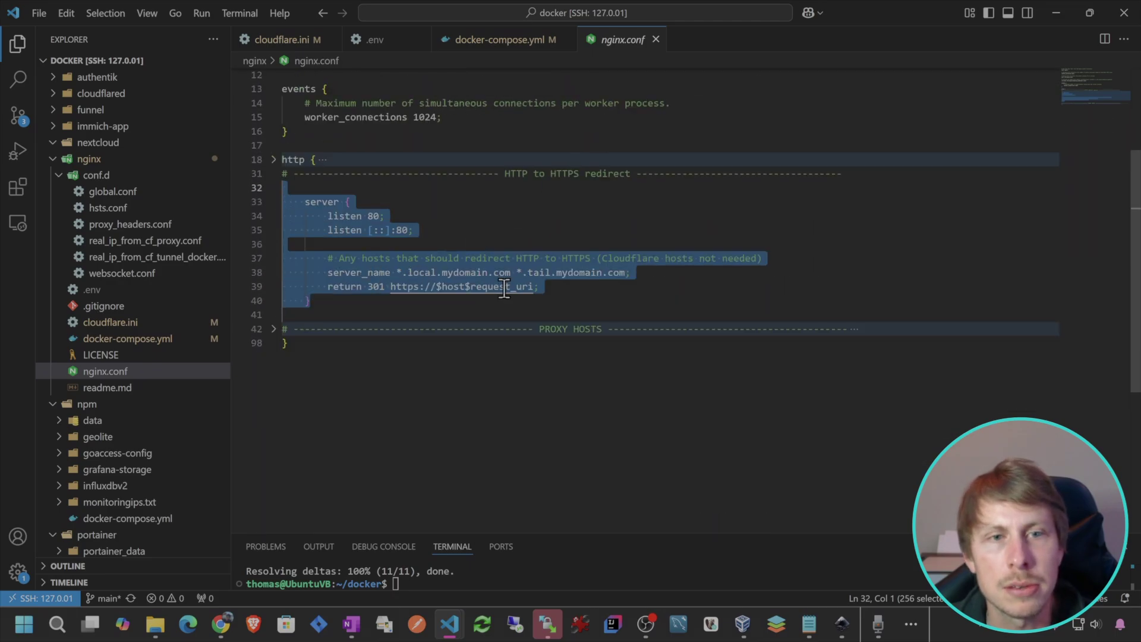
# Set the redirect block's server_name to *.local.wildebeastmedia.com and *.tail.wildebeastmedia.com
pyautogui.click(406, 275)
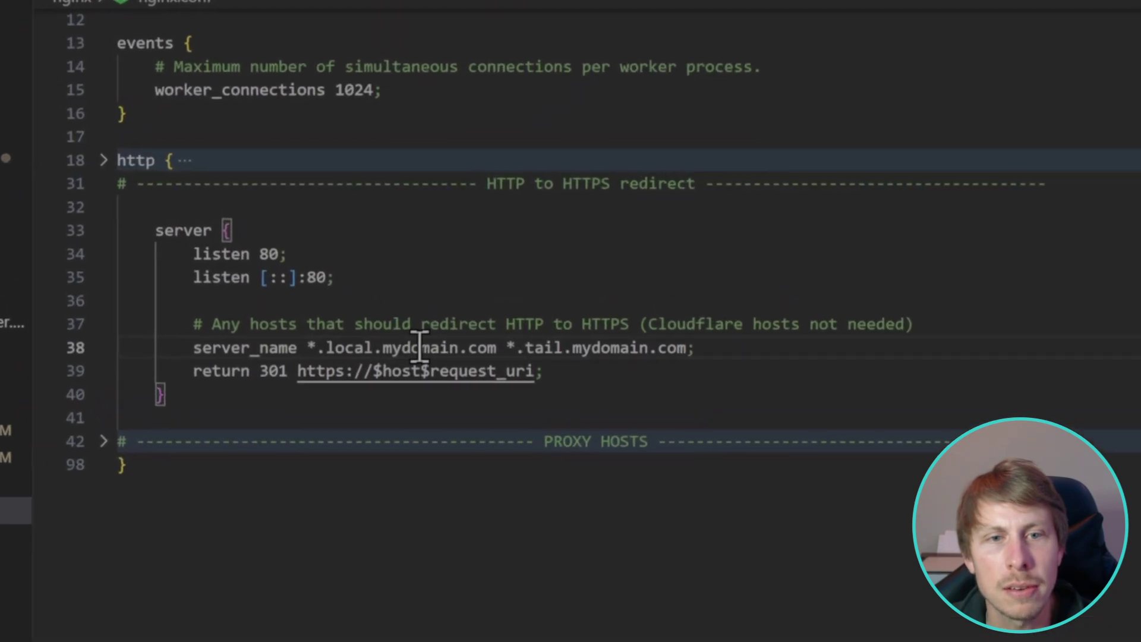
pyautogui.click(466, 272)
pyautogui.write('wilde')
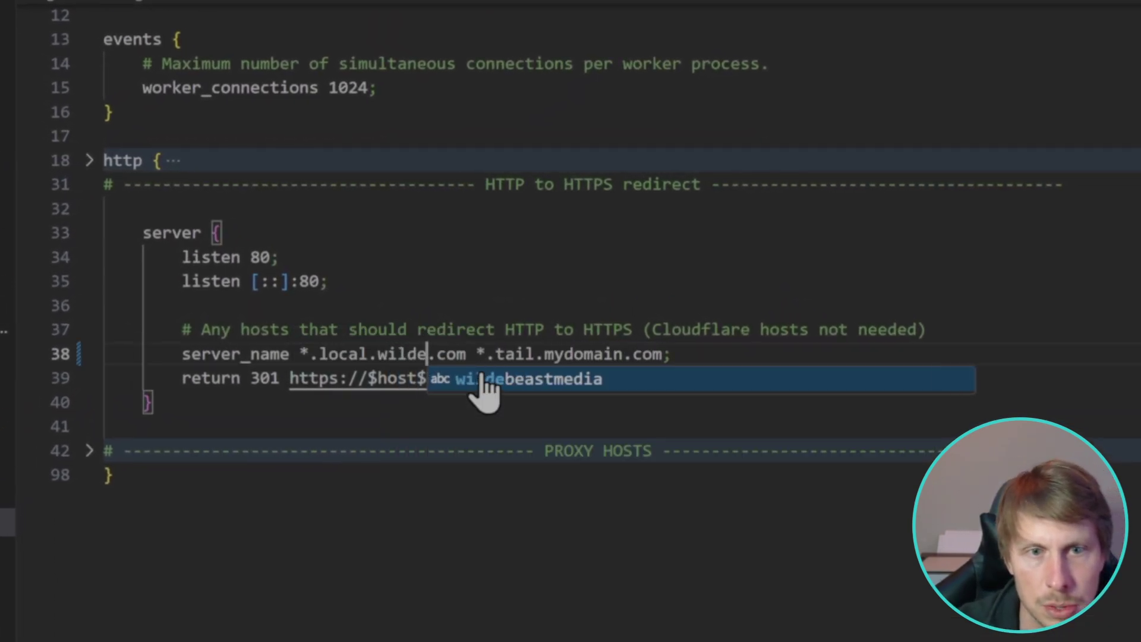
pyautogui.click(484, 380)
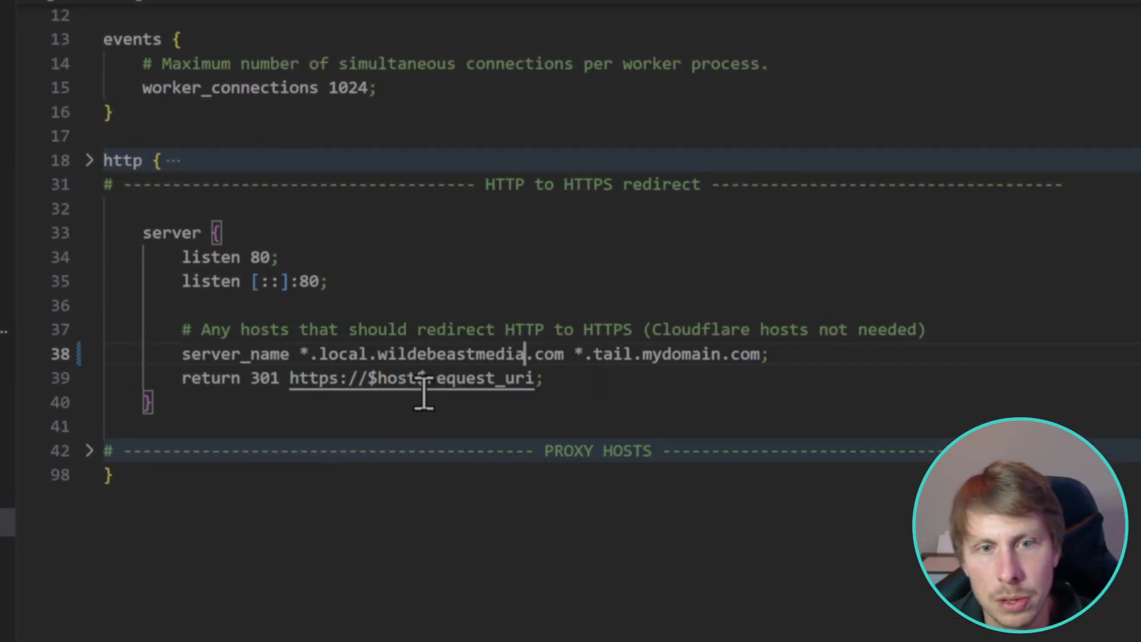
pyautogui.doubleClick(472, 365)
pyautogui.hotkey('ctrl', 'c')
pyautogui.doubleClick(670, 369)
pyautogui.hotkey('ctrl', 'v')
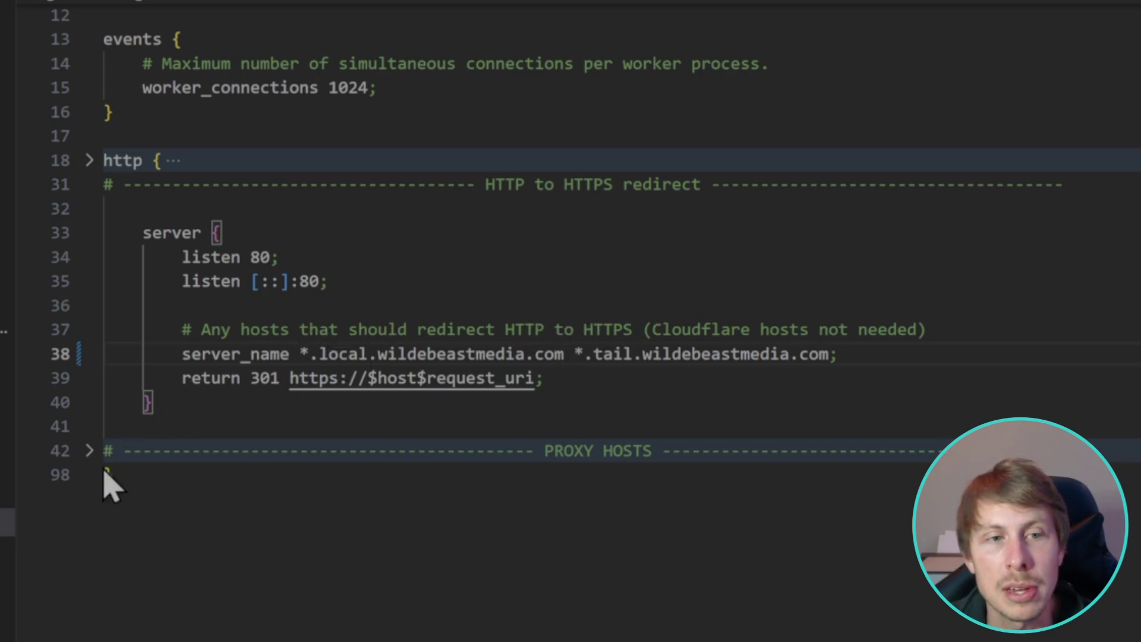
# Examine the redirect block and its server_name line, and unfold the PROXY HOSTS section to view the Immich Local/Tailscale server
pyautogui.moveTo(199, 403); pyautogui.dragTo(146, 234)
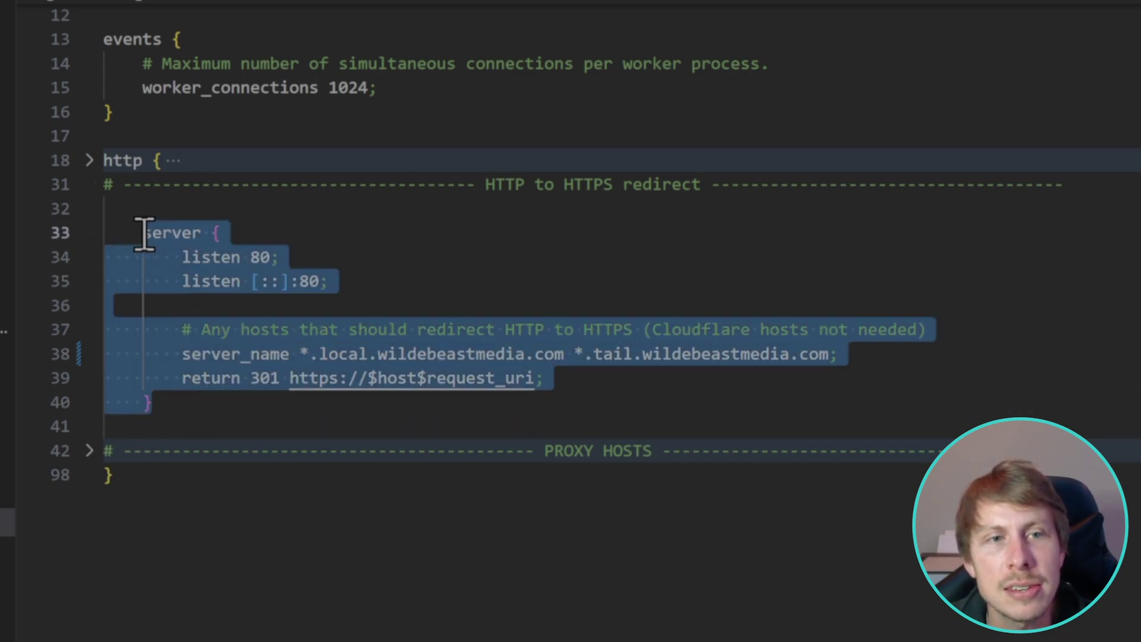
pyautogui.click(621, 375)
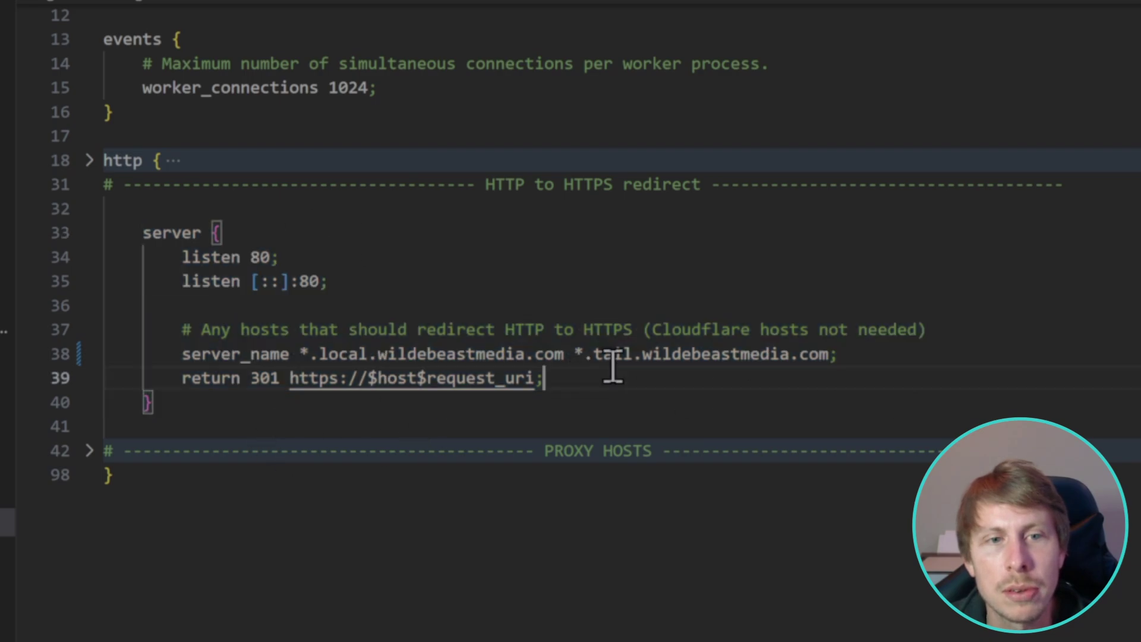
pyautogui.moveTo(866, 351); pyautogui.dragTo(196, 348)
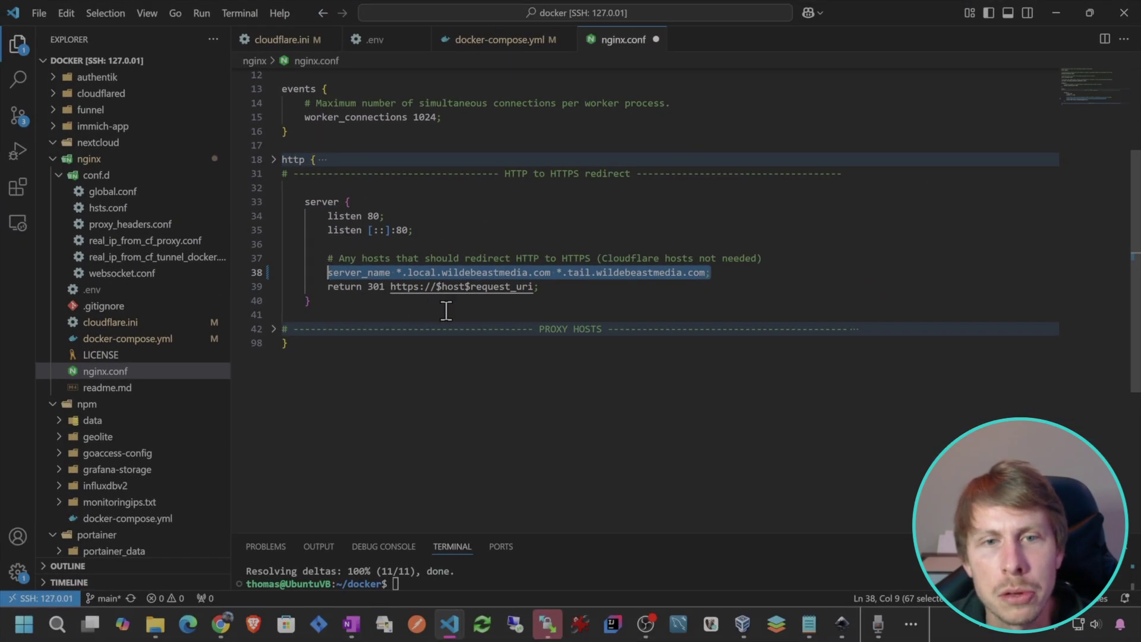
pyautogui.click(274, 328)
pyautogui.scroll(-3, 446, 238)
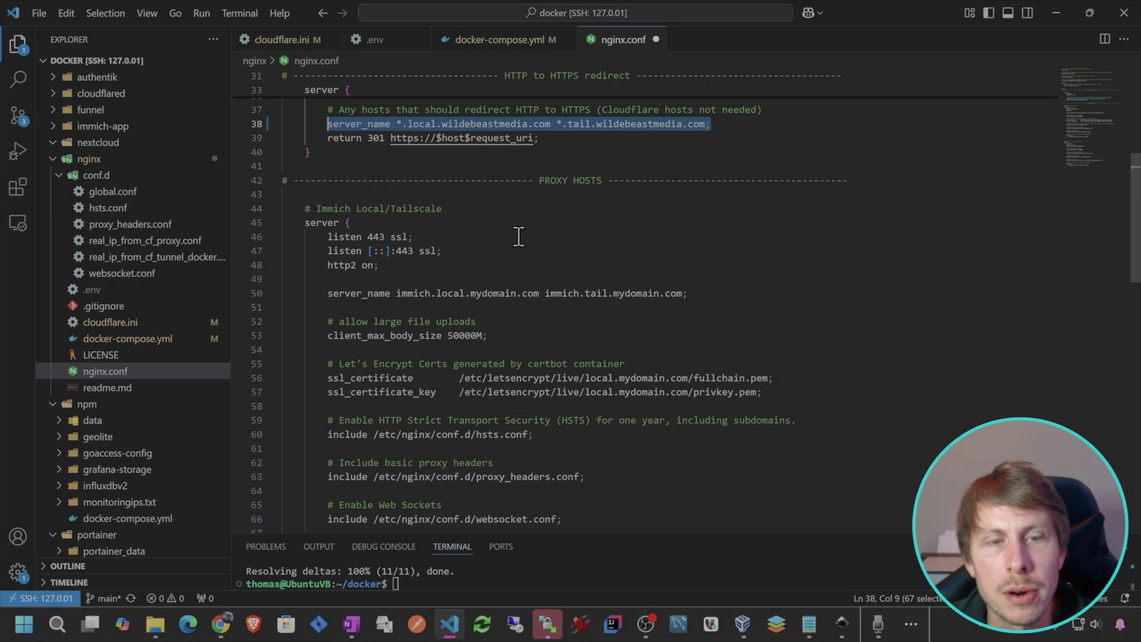
# Set the Immich Local/Tailscale server_name to immich.local.wildebeastmedia.com and immich.tail.wildebeastmedia.com
pyautogui.scroll(-2, 416, 179)
pyautogui.doubleClick(493, 219)
pyautogui.write('wilde')
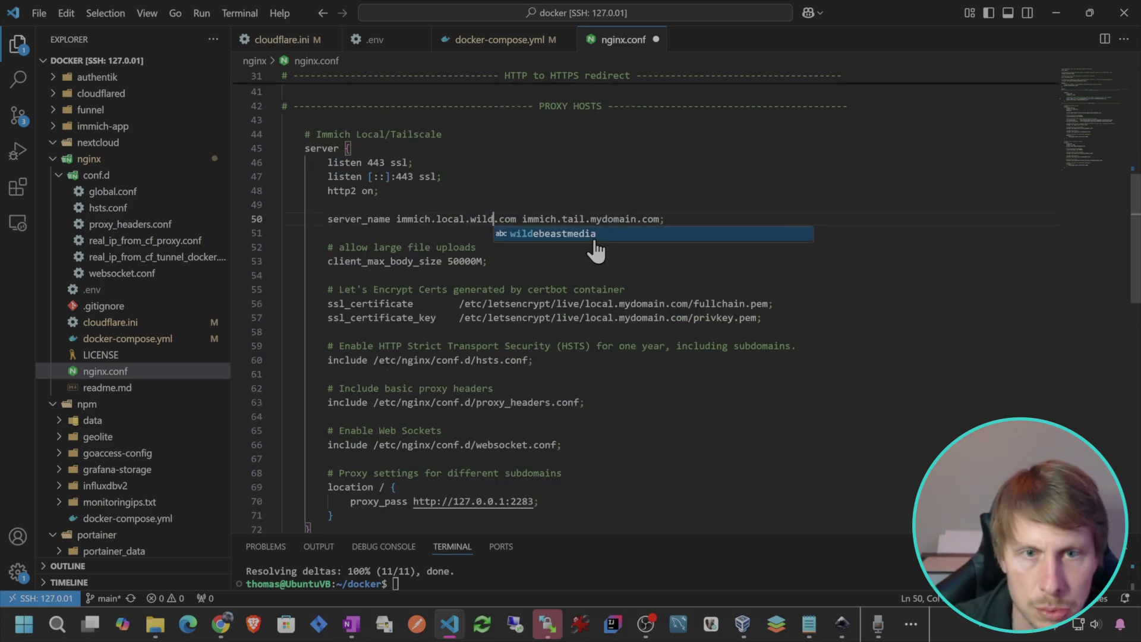
pyautogui.click(594, 235)
pyautogui.doubleClick(521, 218)
pyautogui.hotkey('ctrl', 'c')
pyautogui.doubleClick(666, 218)
pyautogui.hotkey('ctrl', 'v')
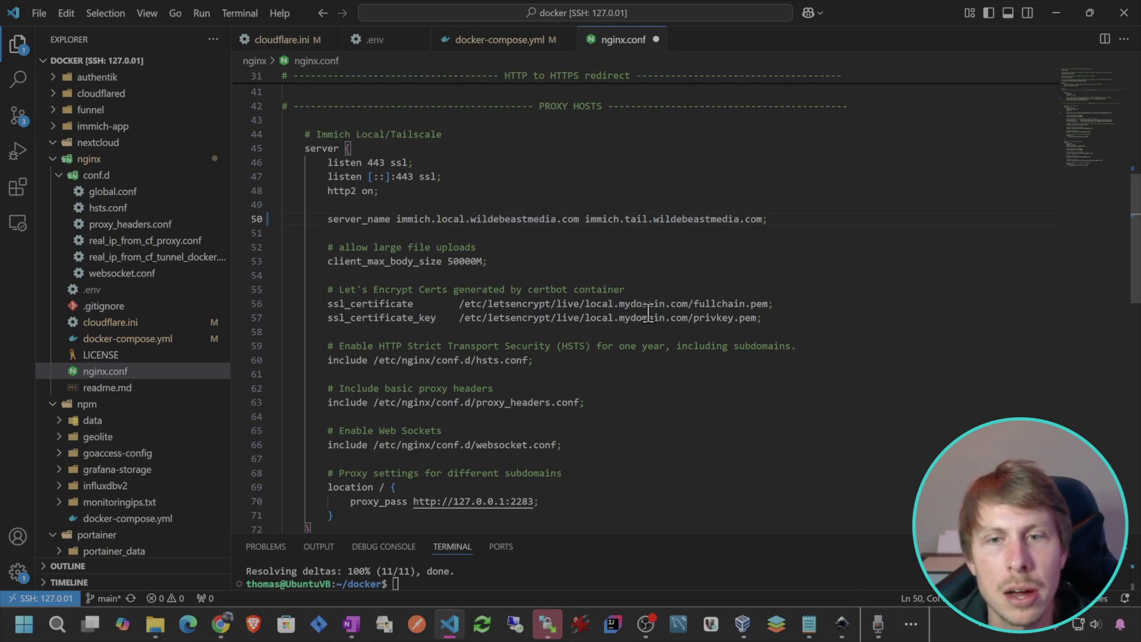
# Check the first domain in .env and point that server's ssl_certificate and ssl_certificate_key to the /etc/letsencrypt/live/local.wildebeastmedia.com folder
pyautogui.click(383, 42)
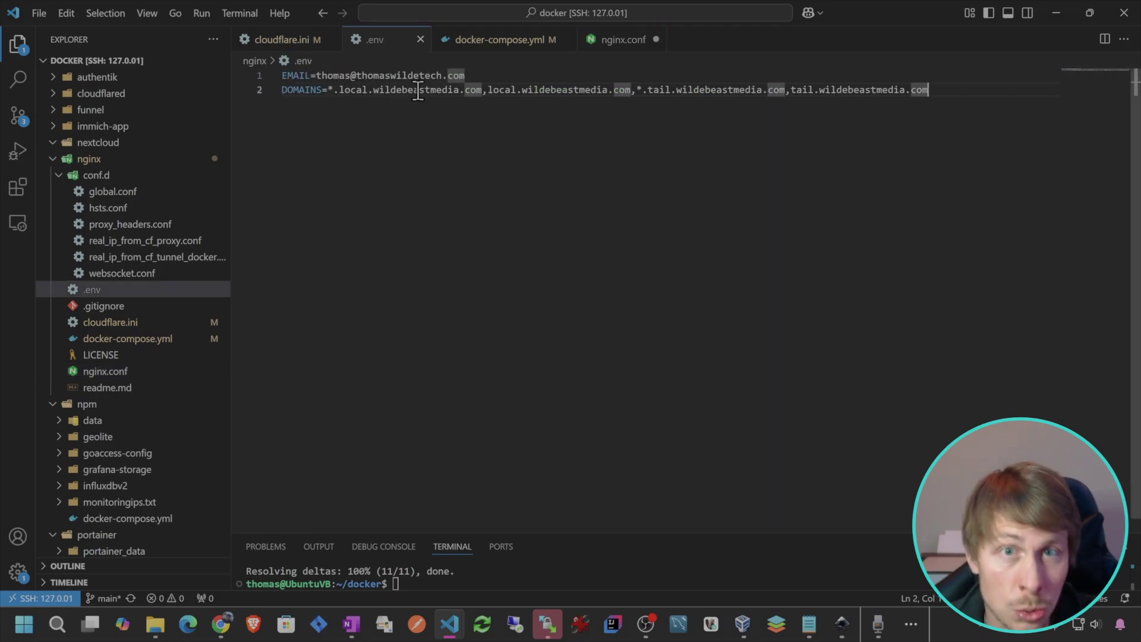
pyautogui.click(547, 43)
pyautogui.click(618, 41)
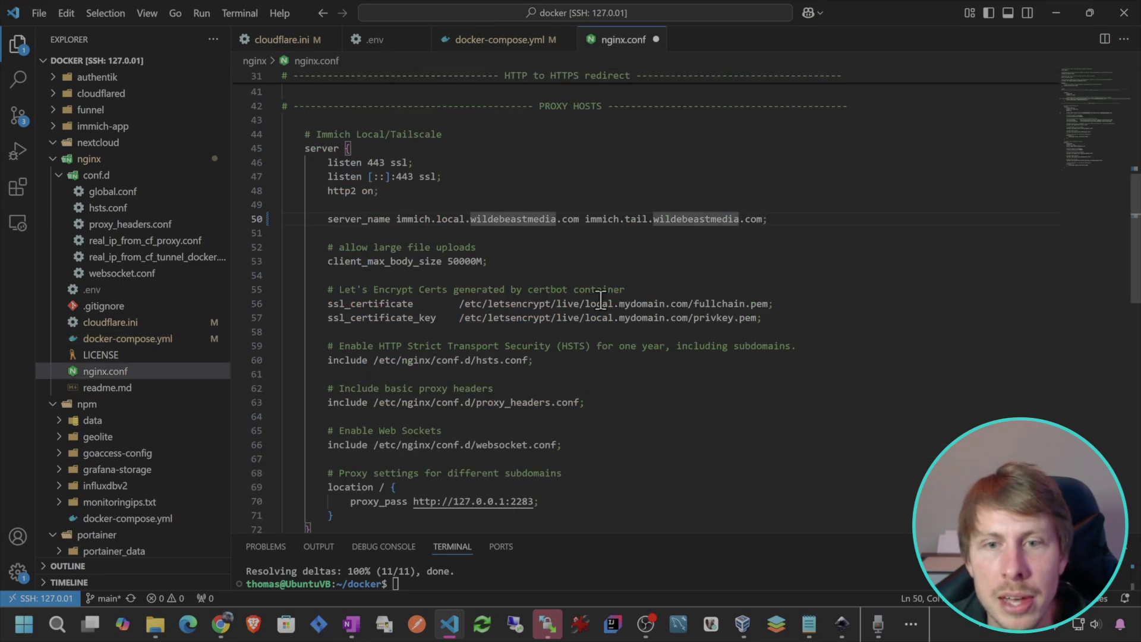
pyautogui.doubleClick(637, 304)
pyautogui.hotkey('ctrl', 'v')
pyautogui.doubleClick(642, 318)
pyautogui.hotkey('ctrl', 'v')
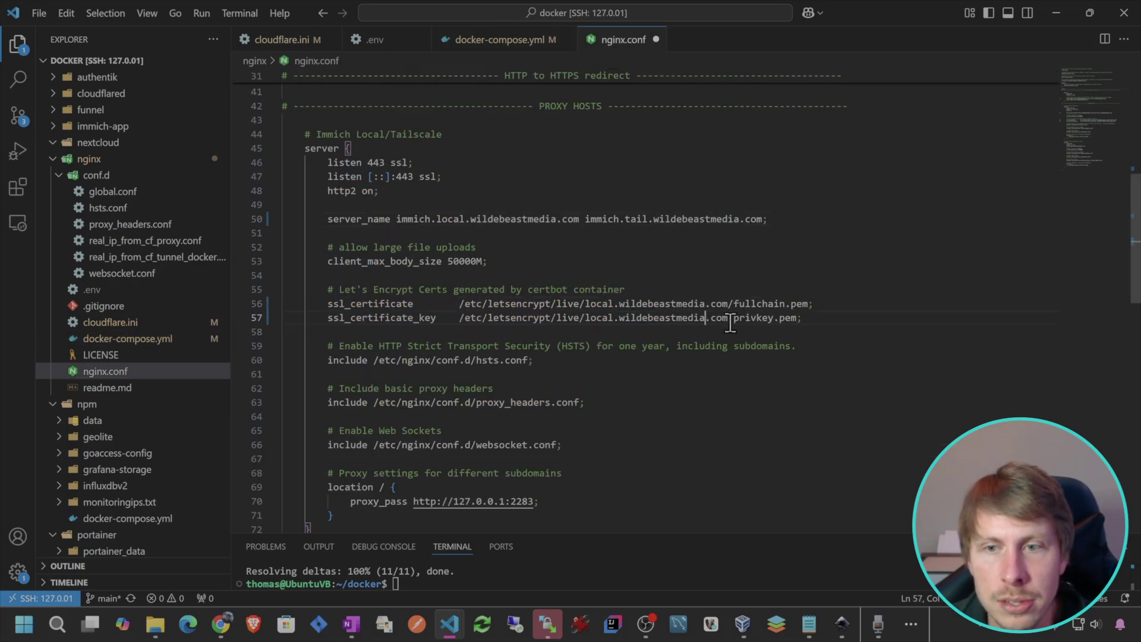
# Examine the HSTS and proxy headers includes in nginx.conf and the header directives in proxy_headers.conf
pyautogui.scroll(-2, 470, 212)
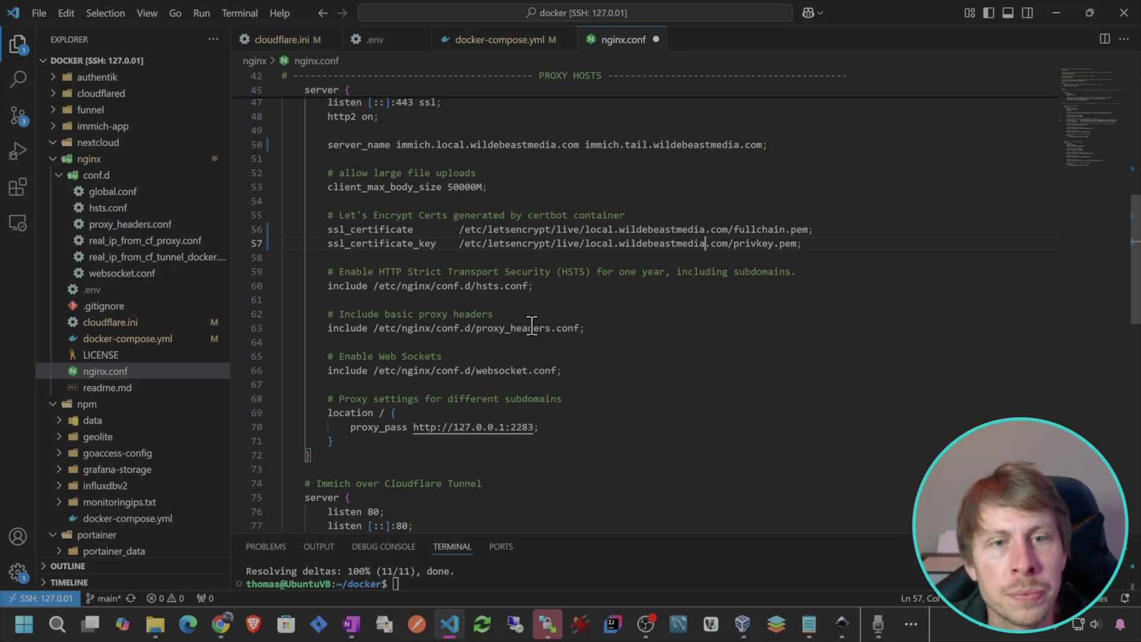
pyautogui.moveTo(542, 285); pyautogui.dragTo(317, 270)
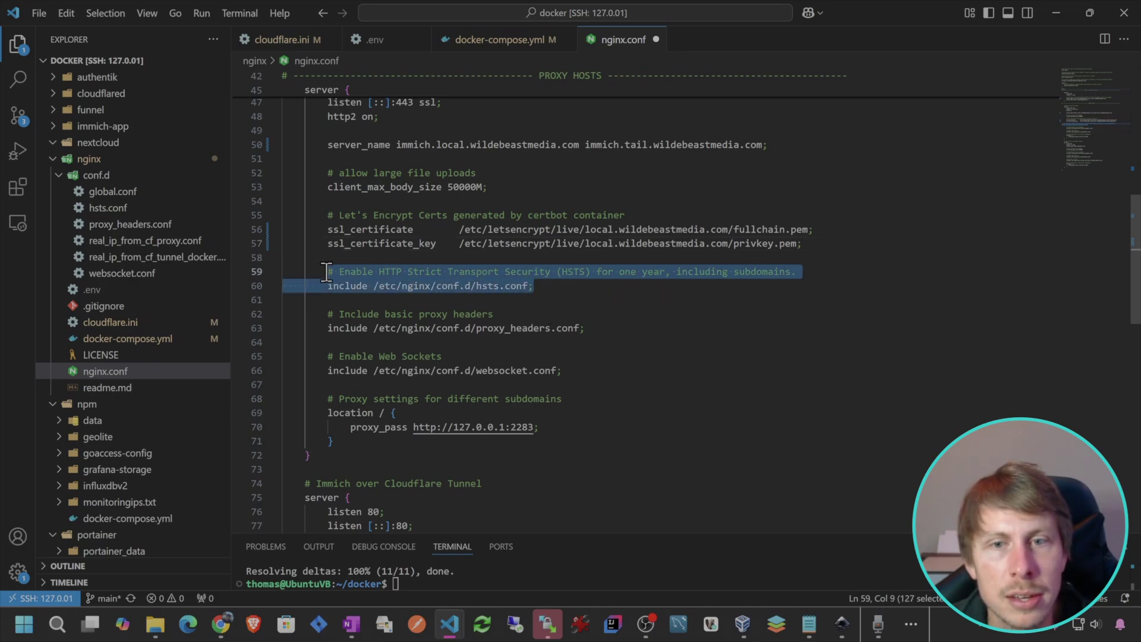
pyautogui.click(598, 368)
pyautogui.moveTo(608, 331); pyautogui.dragTo(413, 328)
pyautogui.click(590, 340)
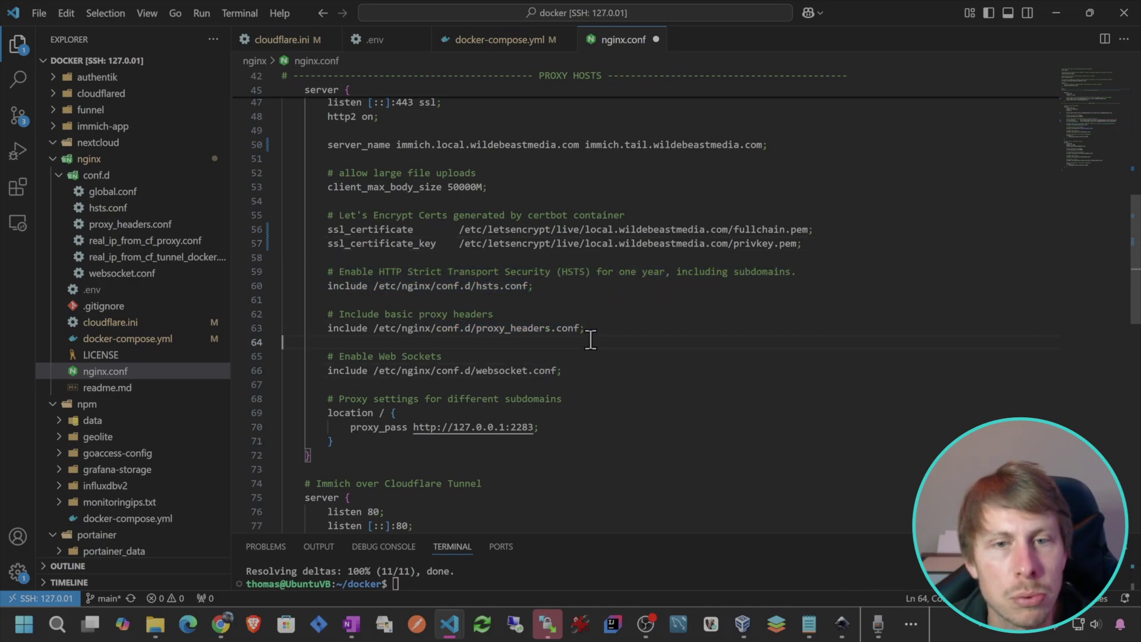
pyautogui.click(115, 224)
pyautogui.moveTo(516, 103); pyautogui.dragTo(477, 103)
pyautogui.moveTo(555, 117); pyautogui.dragTo(449, 122)
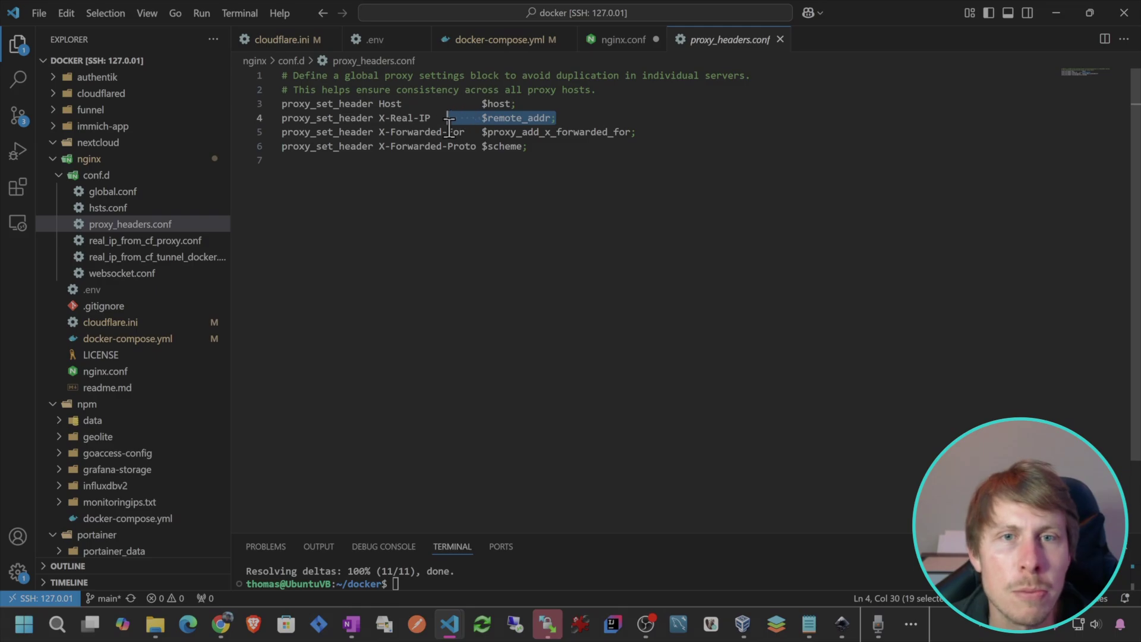
pyautogui.moveTo(574, 145); pyautogui.dragTo(280, 89)
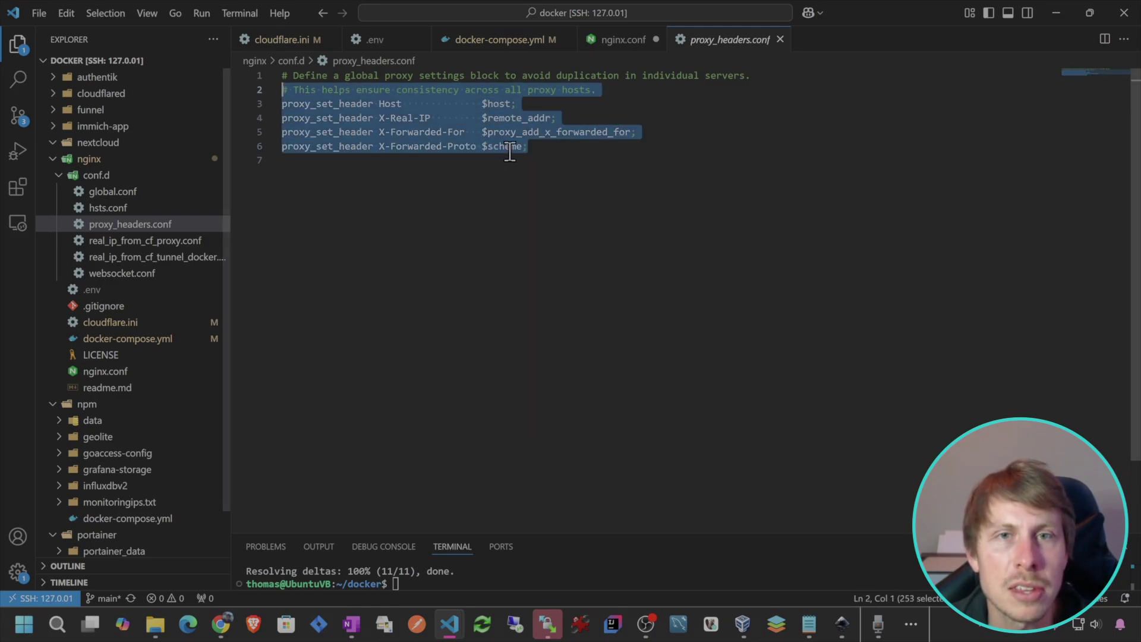
pyautogui.click(630, 42)
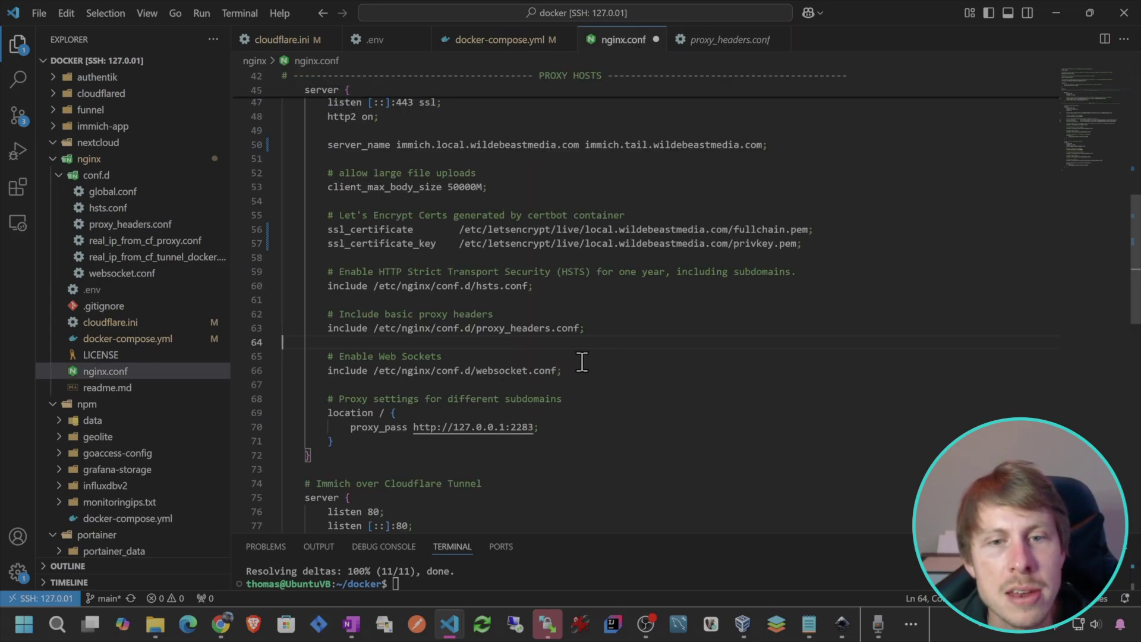
# Examine the web sockets include in nginx.conf and the directives in websocket.conf
pyautogui.moveTo(322, 356); pyautogui.dragTo(584, 378)
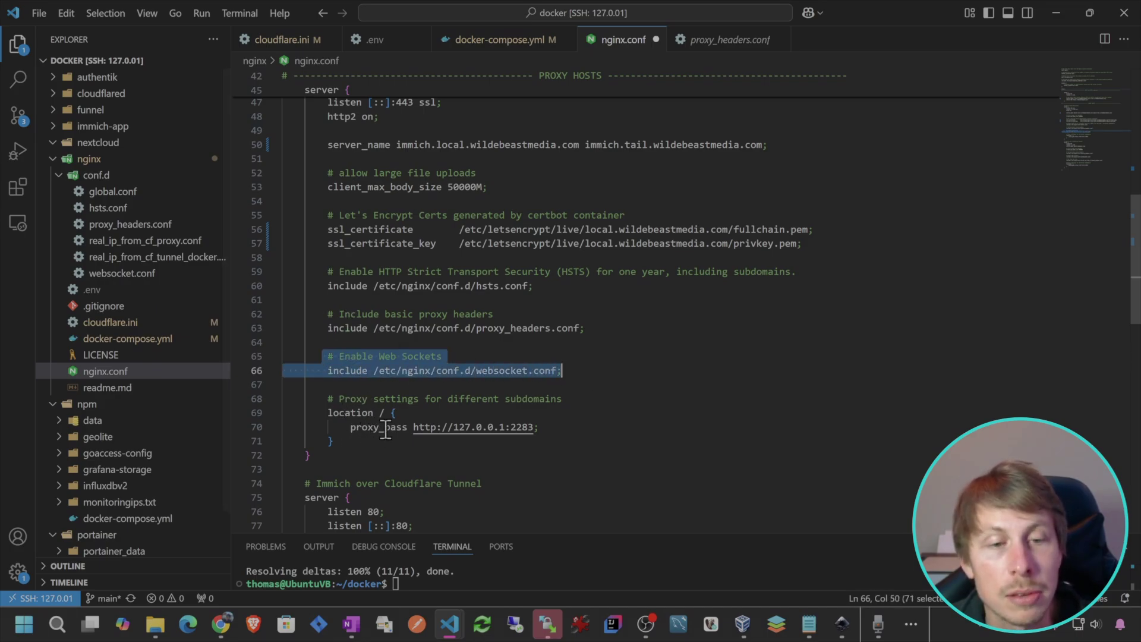
pyautogui.click(140, 274)
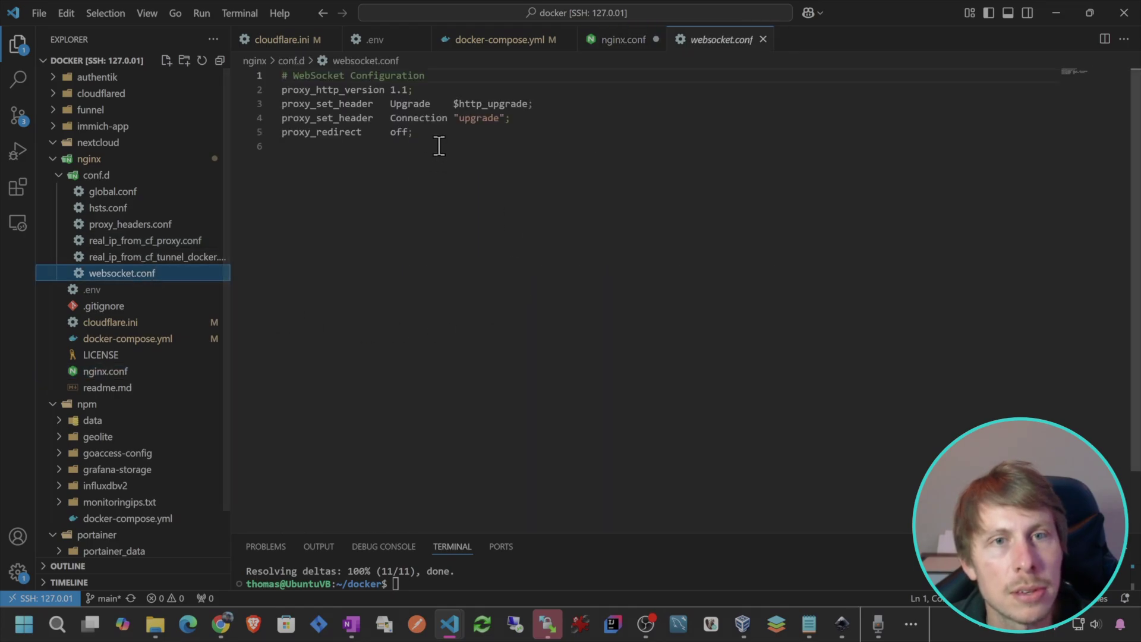
pyautogui.moveTo(416, 131); pyautogui.dragTo(258, 69)
pyautogui.click(471, 138)
pyautogui.moveTo(415, 132); pyautogui.dragTo(279, 75)
pyautogui.click(622, 40)
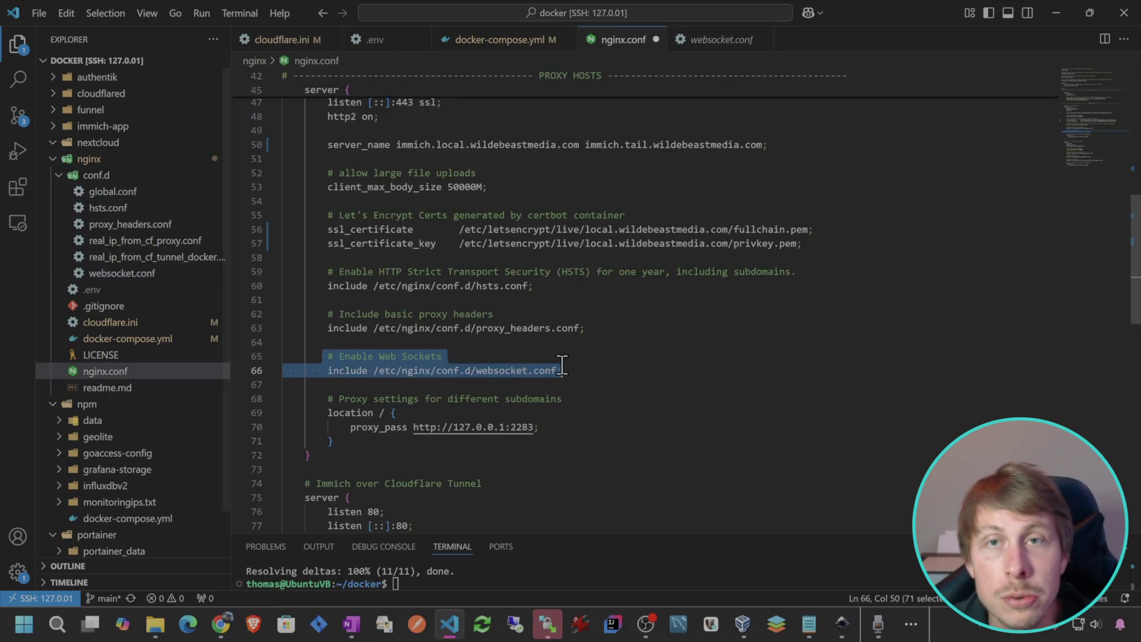
# Set the Immich over Cloudflare Tunnel server_name to immich.wildebeastmedia.com, highlight its port 80 listen lines, and save nginx.conf
pyautogui.scroll(-3, 415, 208)
pyautogui.scroll(-4, 439, 179)
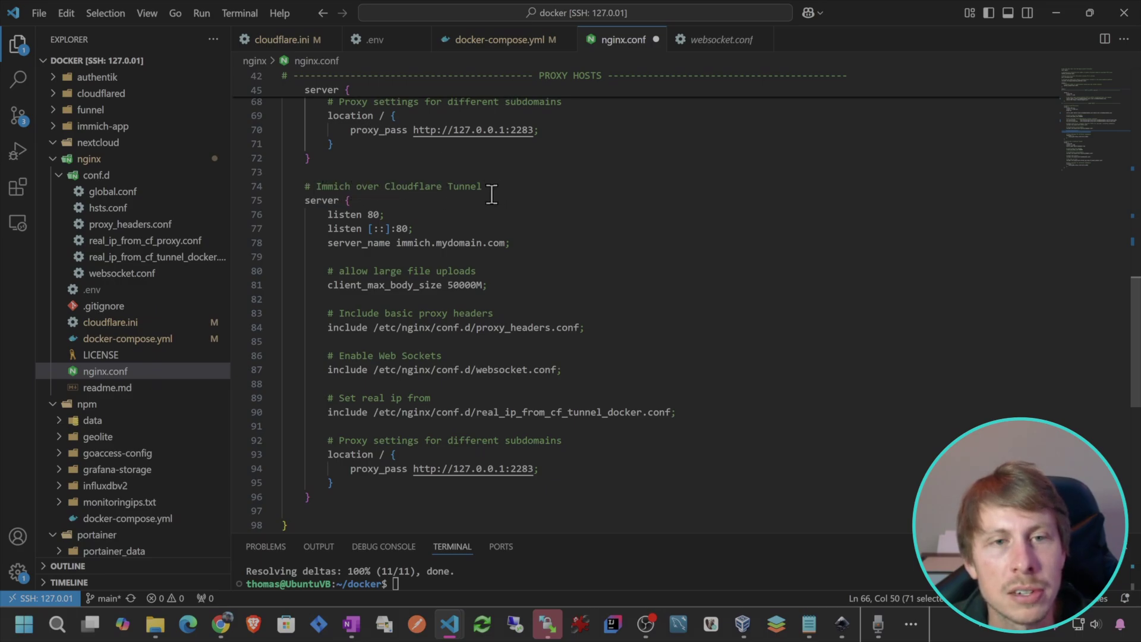
pyautogui.doubleClick(462, 244)
pyautogui.write('wilde')
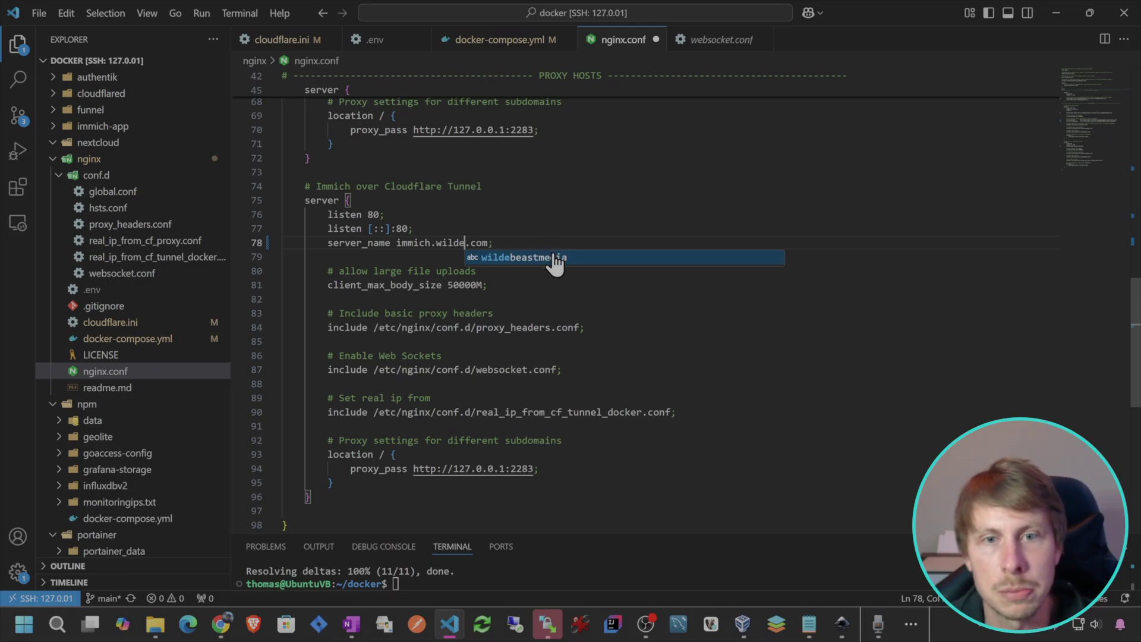
pyautogui.click(553, 257)
pyautogui.moveTo(433, 231); pyautogui.dragTo(327, 214)
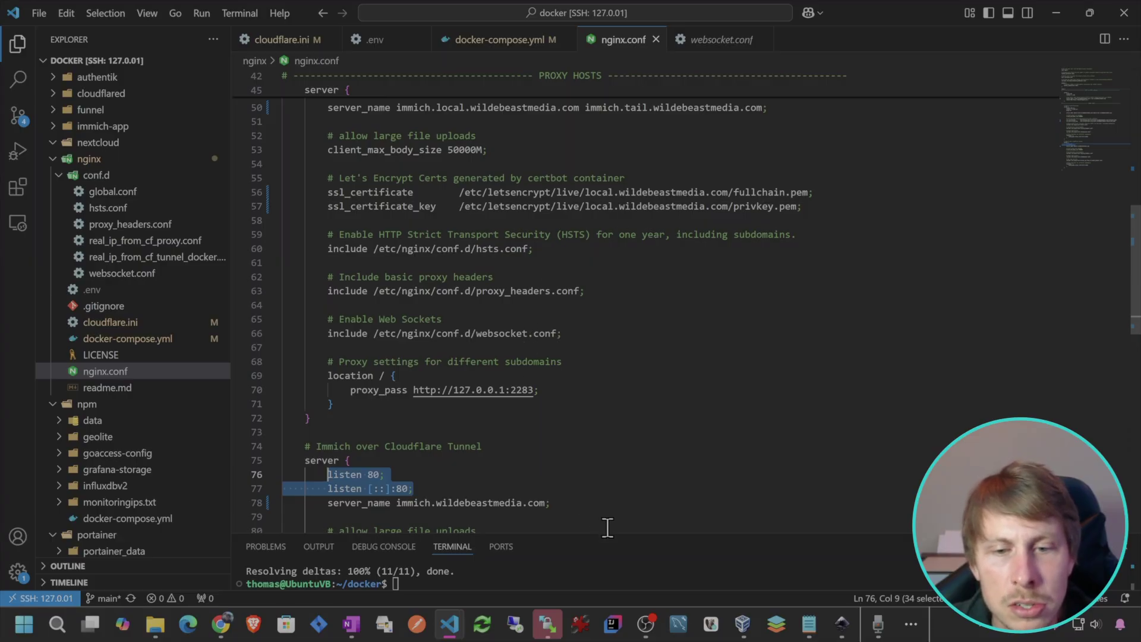
# Enlarge the terminal, change to the nginx folder, and download the container images with sudo docker compose pull
pyautogui.moveTo(611, 533); pyautogui.dragTo(654, 246)
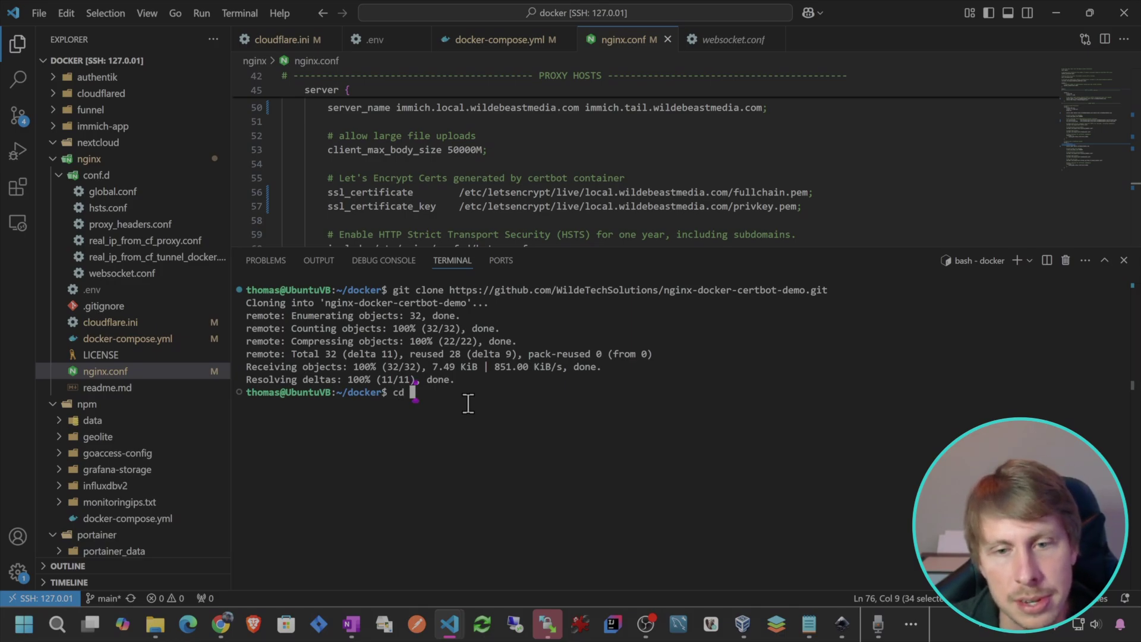
pyautogui.press('Return')
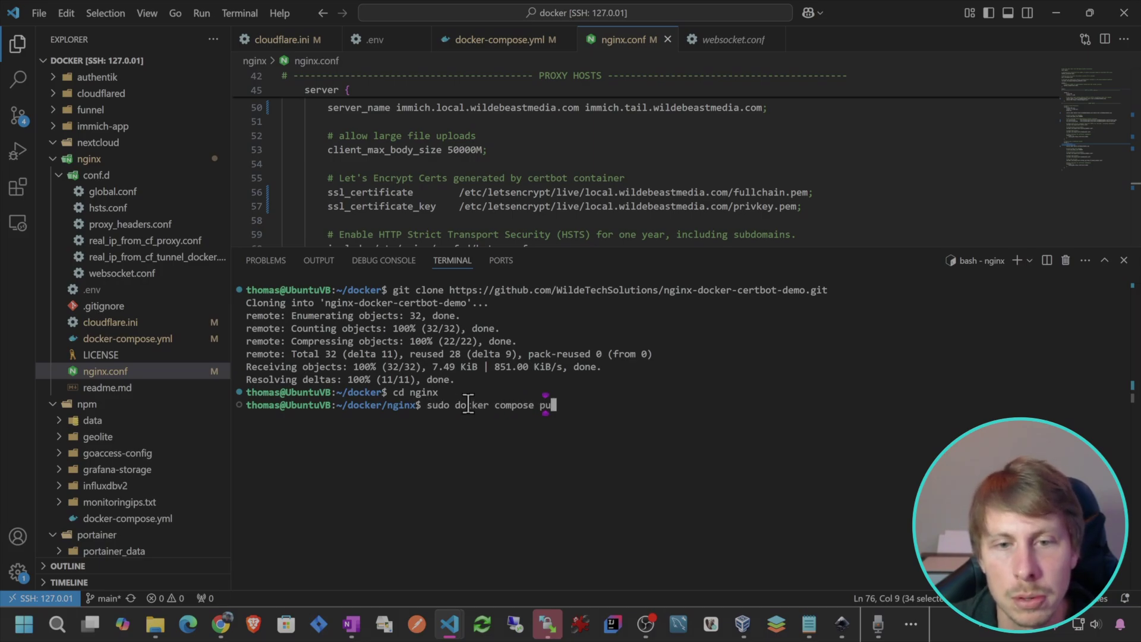
pyautogui.write('sudo docker compose pull')
pyautogui.press('Return')
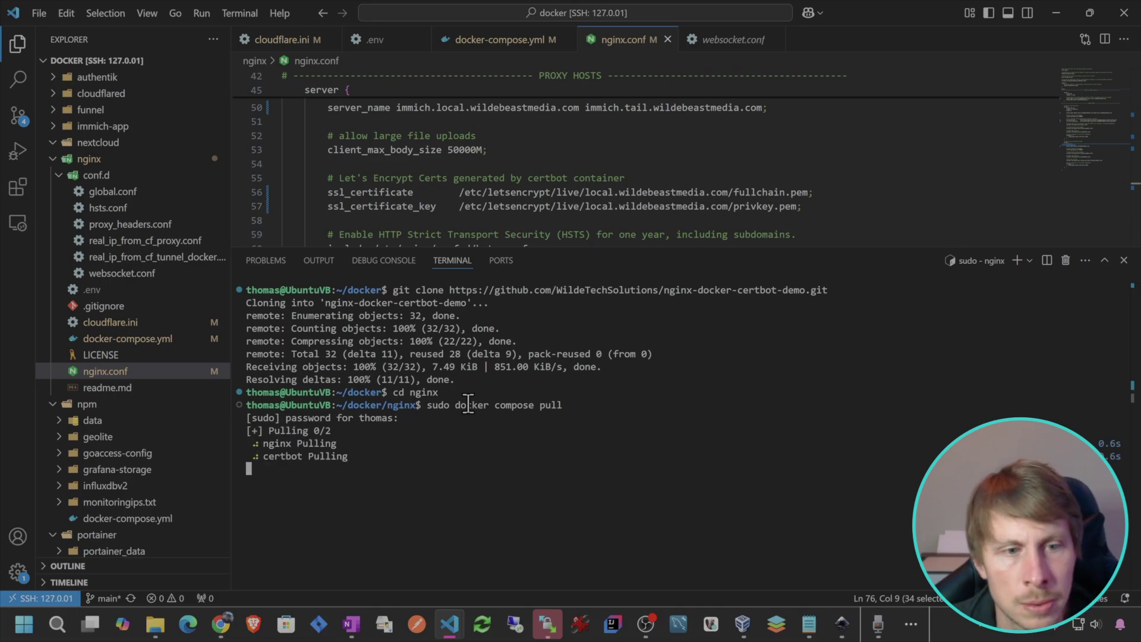
# Create the nginx and certbot containers with sudo docker compose create
pyautogui.press('Up')
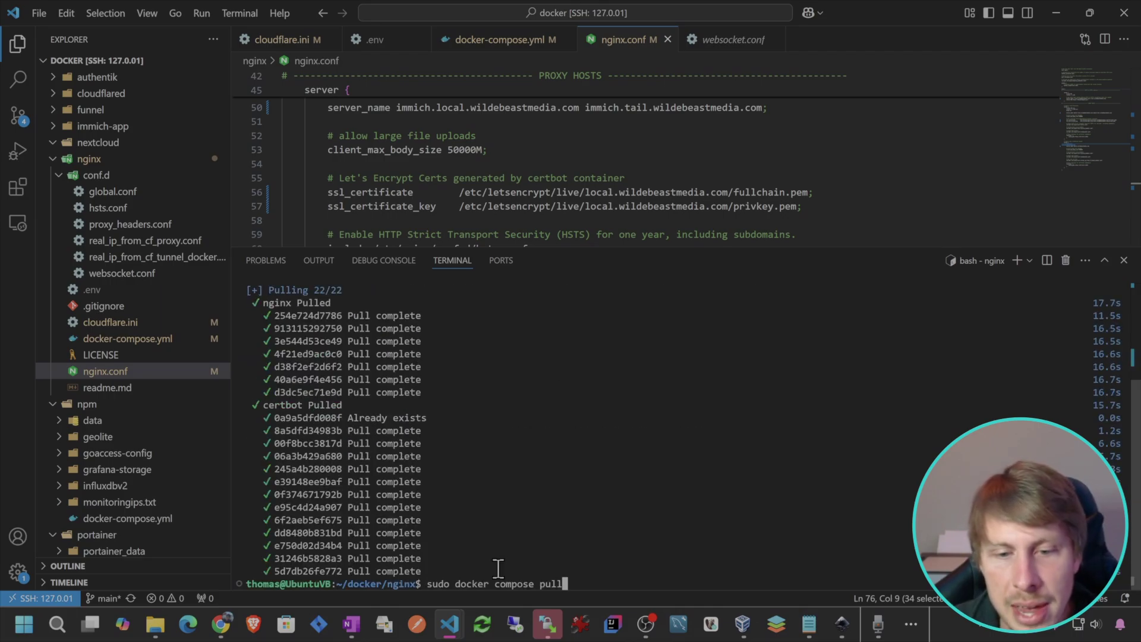
pyautogui.press('BackSpace')
pyautogui.press('BackSpace')
pyautogui.press('BackSpace')
pyautogui.press('BackSpace')
pyautogui.write('create')
pyautogui.press('Return')
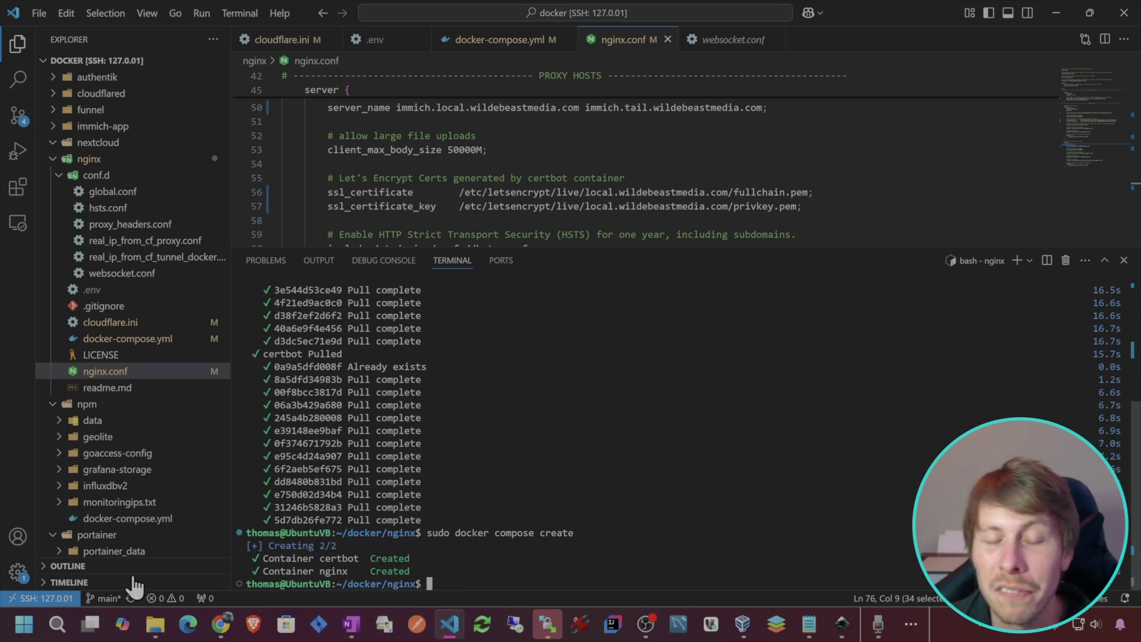
# Start only the certbot container with sudo docker compose start certbot
pyautogui.press('Up')
pyautogui.press('BackSpace')
pyautogui.press('BackSpace')
pyautogui.press('BackSpace')
pyautogui.press('BackSpace')
pyautogui.press('BackSpace')
pyautogui.press('BackSpace')
pyautogui.press('BackSpace')
pyautogui.press('BackSpace')
pyautogui.press('BackSpace')
pyautogui.press('BackSpace')
pyautogui.press('BackSpace')
pyautogui.press('BackSpace')
pyautogui.press('BackSpace')
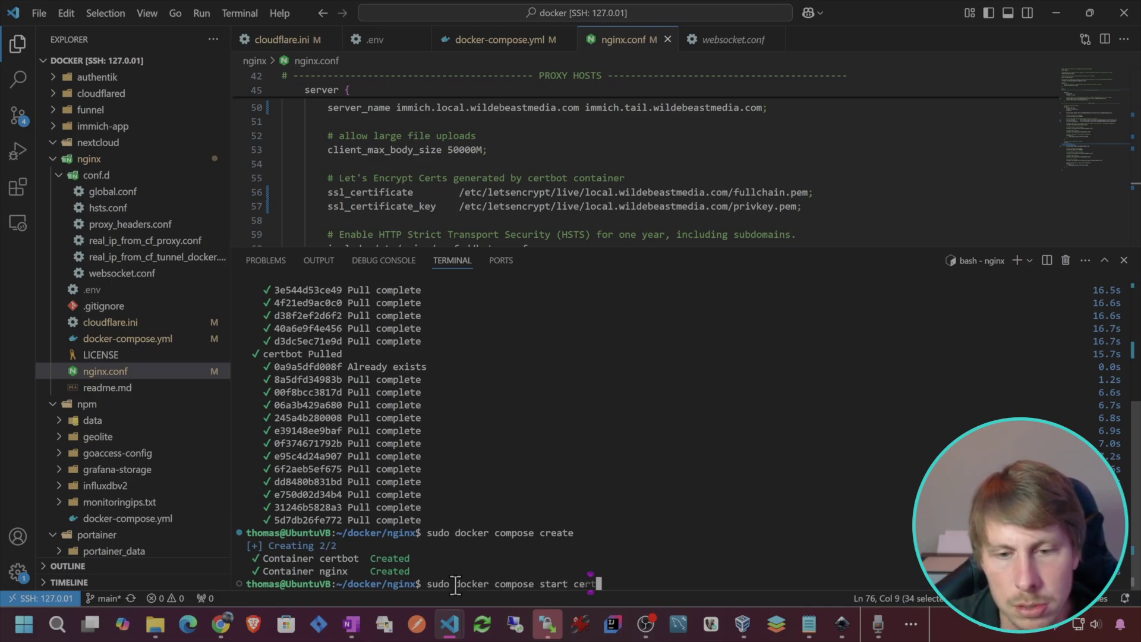
pyautogui.write('ompose start certbot')
pyautogui.press('Return')
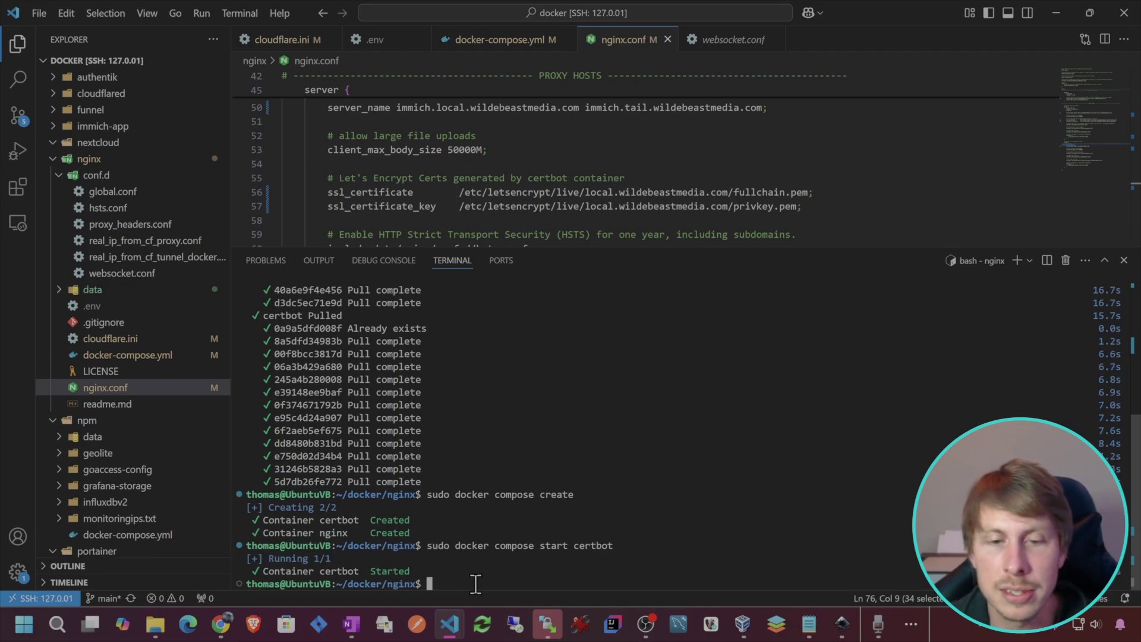
# Print the certbot logs with sudo docker logs certbot and bring up the stack with sudo docker compose up -d
pyautogui.write('sudo docker logs certbot')
pyautogui.press('Return')
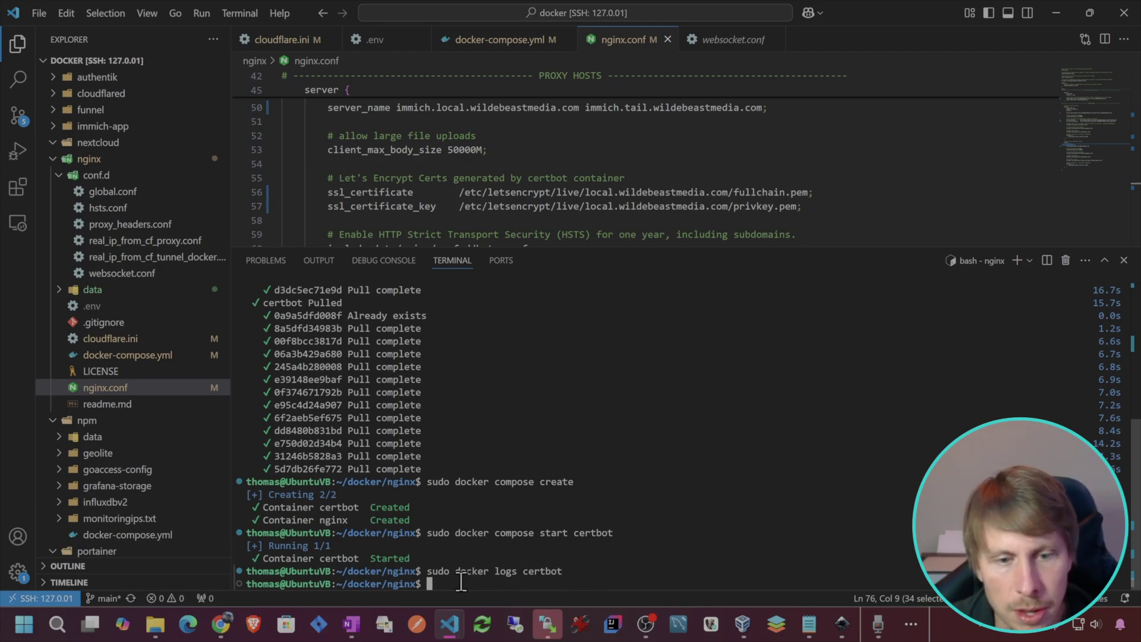
pyautogui.press('Up')
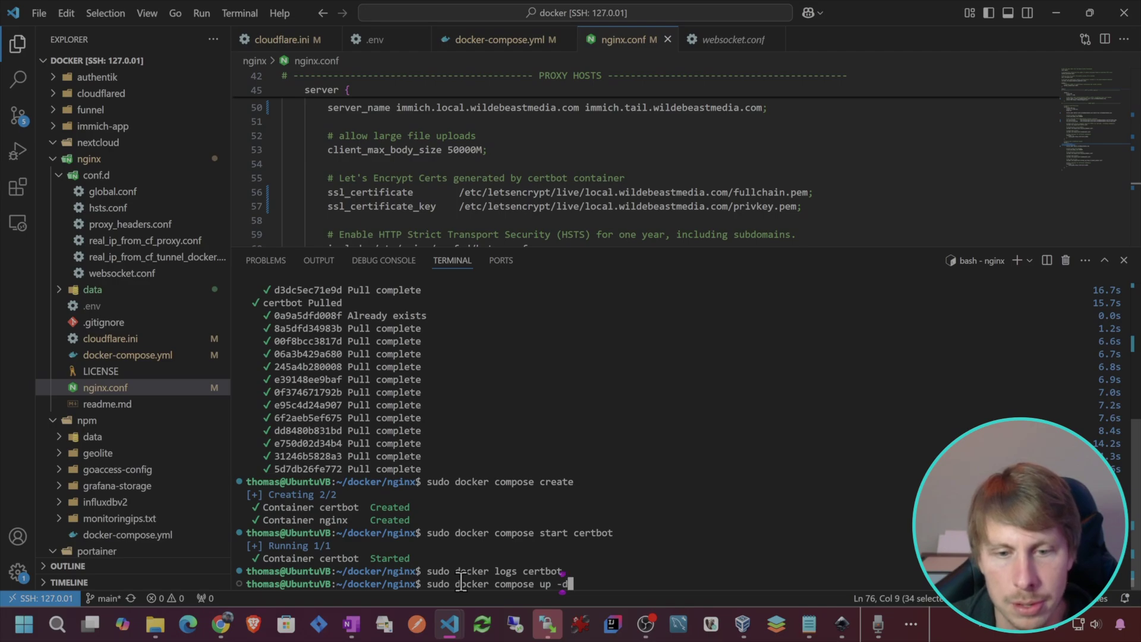
pyautogui.press('Return')
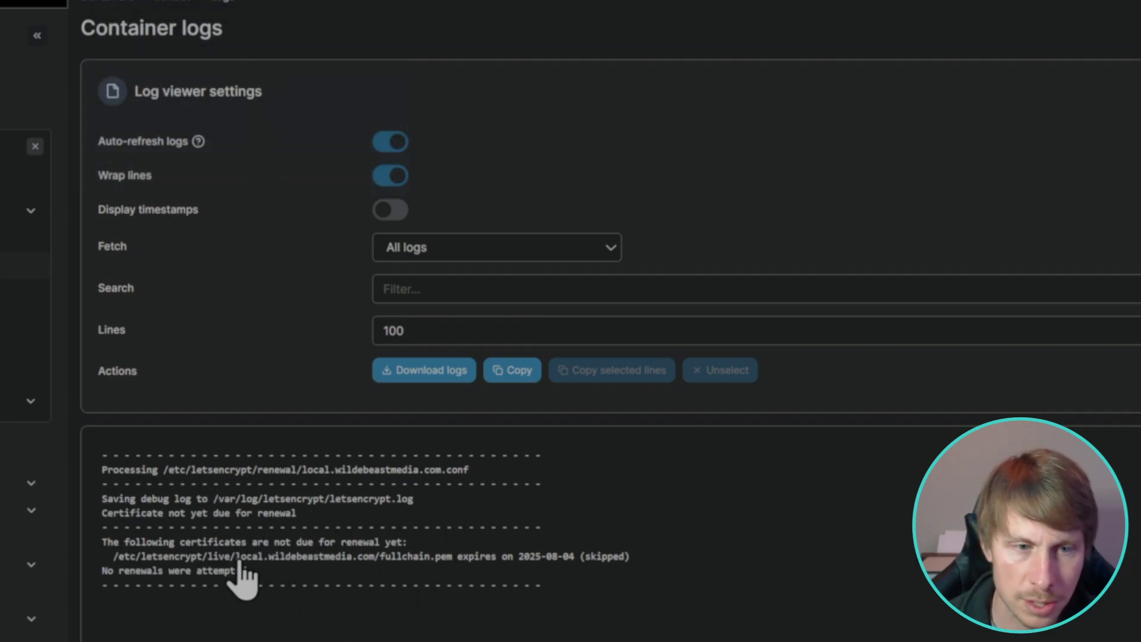
# View the nginx container's logs in Portainer and reload the immich.local.wildebeastmedia.com page in the browser
pyautogui.hotkey('alt', 'Left')
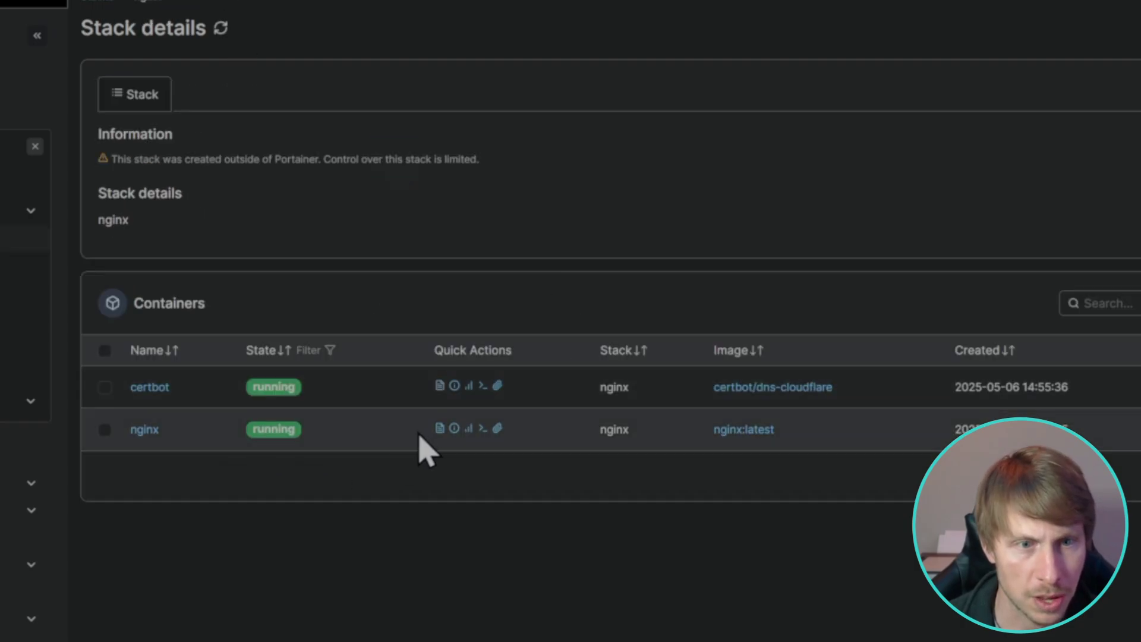
pyautogui.click(440, 429)
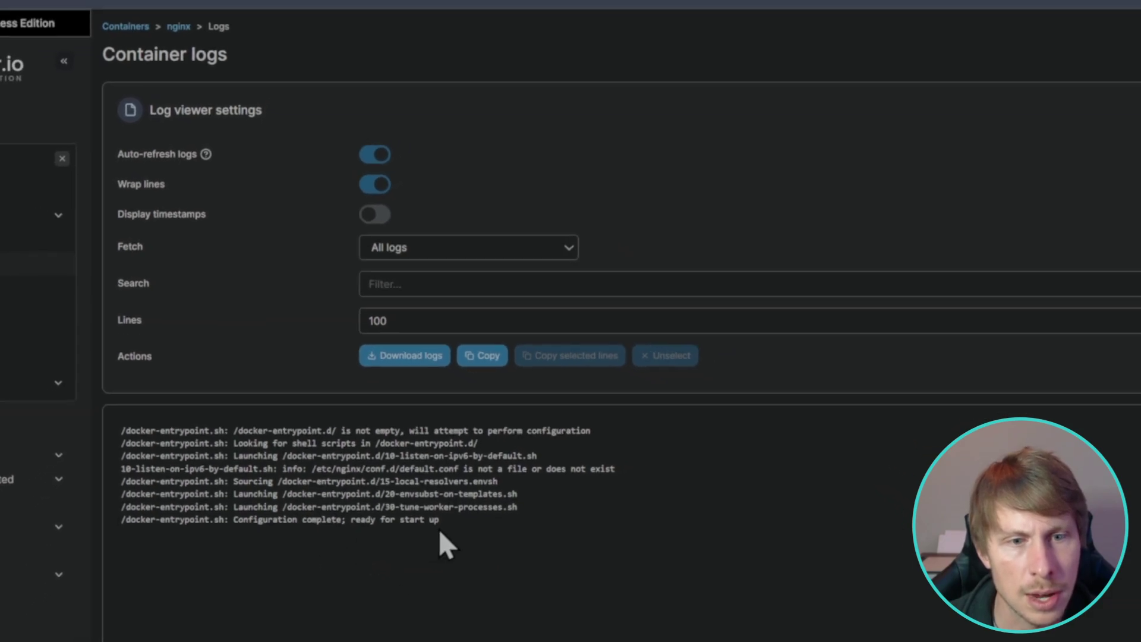
pyautogui.click(208, 15)
pyautogui.click(562, 17)
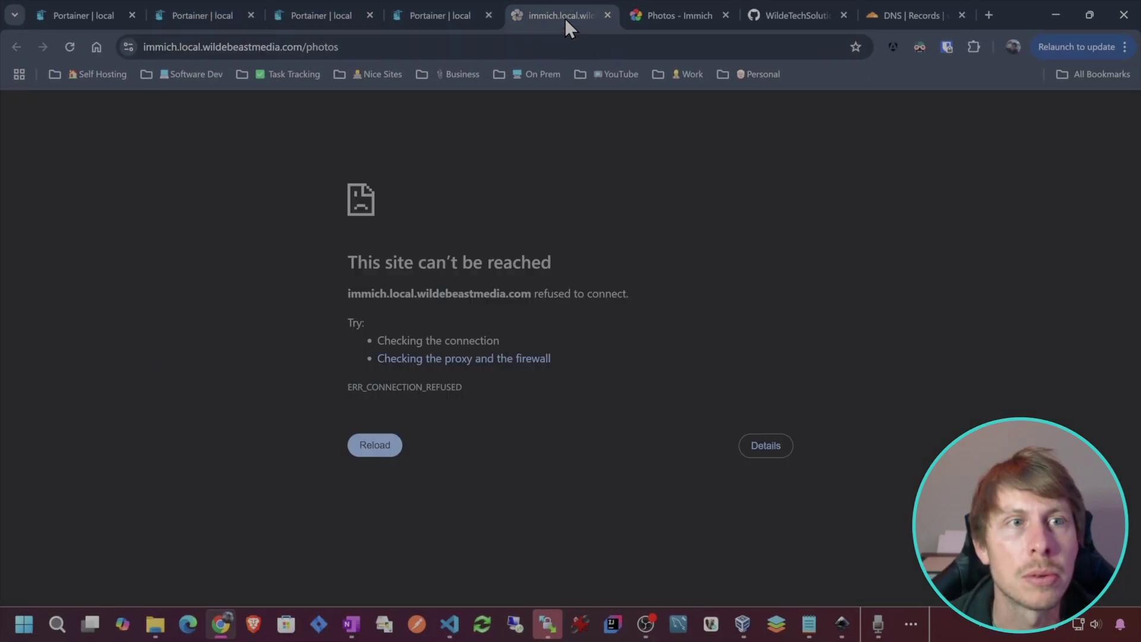
pyautogui.click(72, 46)
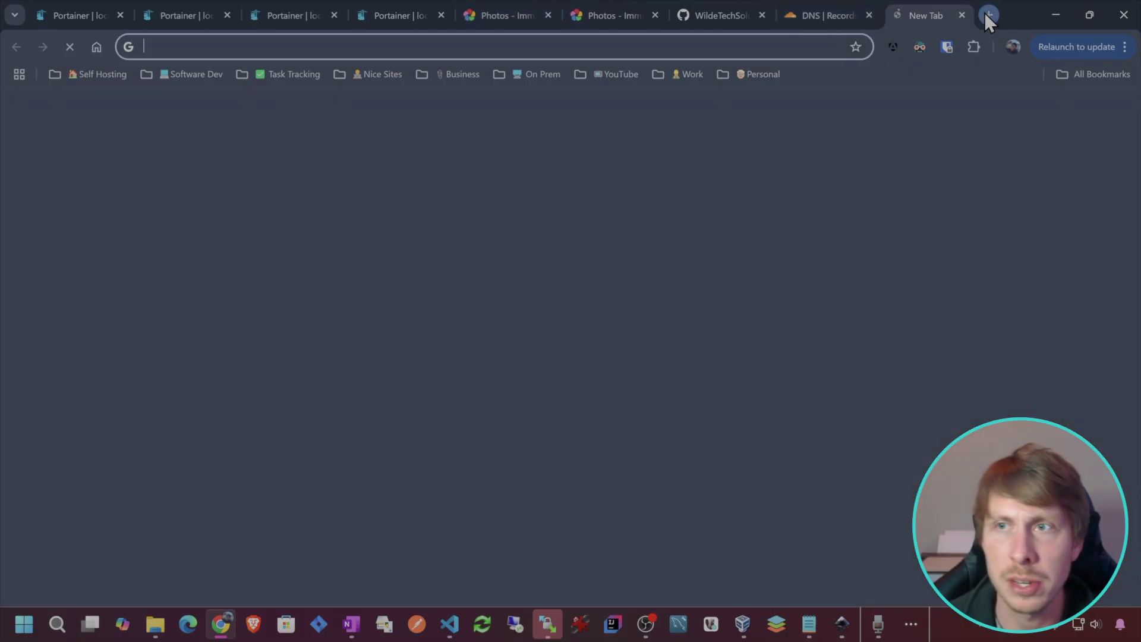
# Open the Tailscale admin machines page in a new browser tab, check the device adding options, and locate the ubuntuvb-2 machine
pyautogui.write('tail')
pyautogui.press('Return')
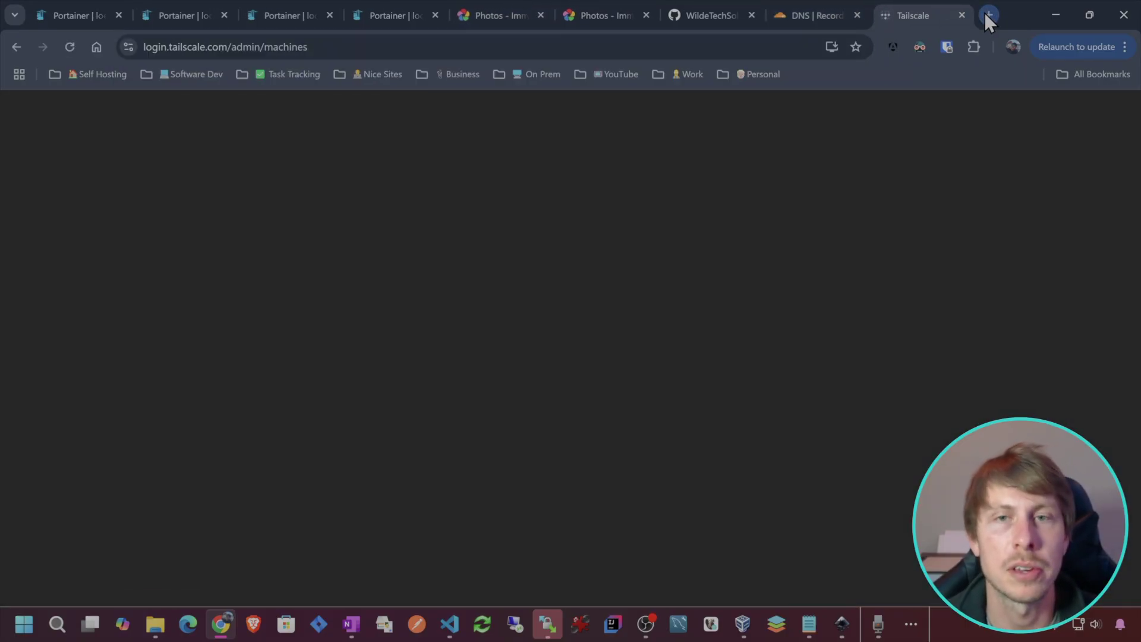
pyautogui.scroll(-8, 499, 454)
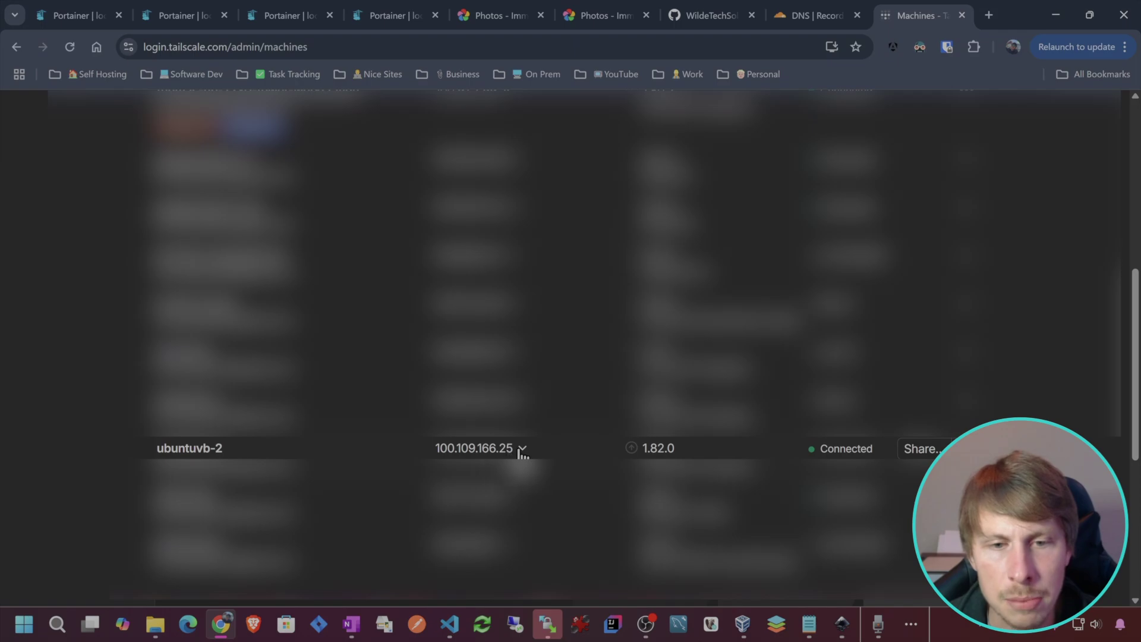
pyautogui.scroll(10, 927, 381)
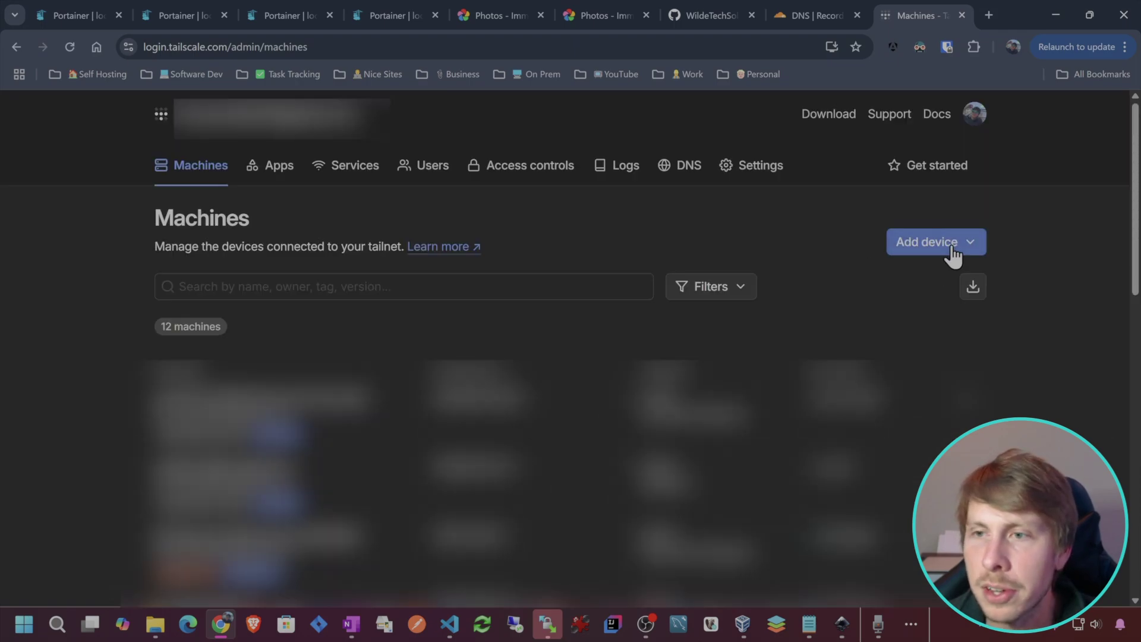
pyautogui.click(968, 249)
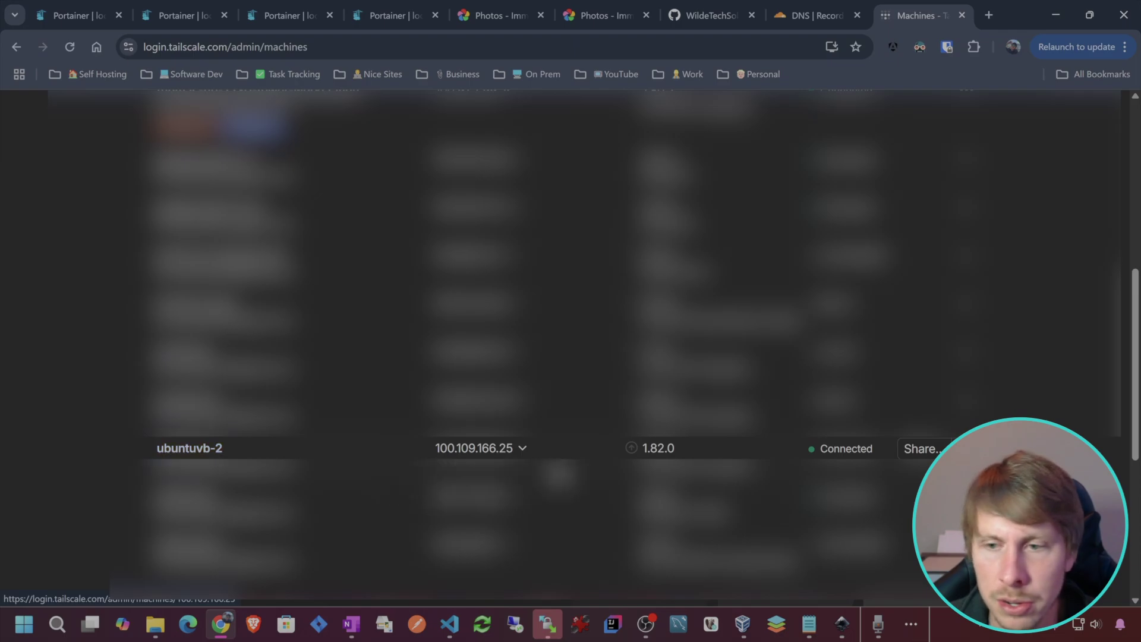
# Copy ubuntuvb-2's Tailscale IP and add an unproxied A record named *.tail pointing to 100.109.166.25 in wildebeastmedia.com's Cloudflare DNS
pyautogui.click(521, 451)
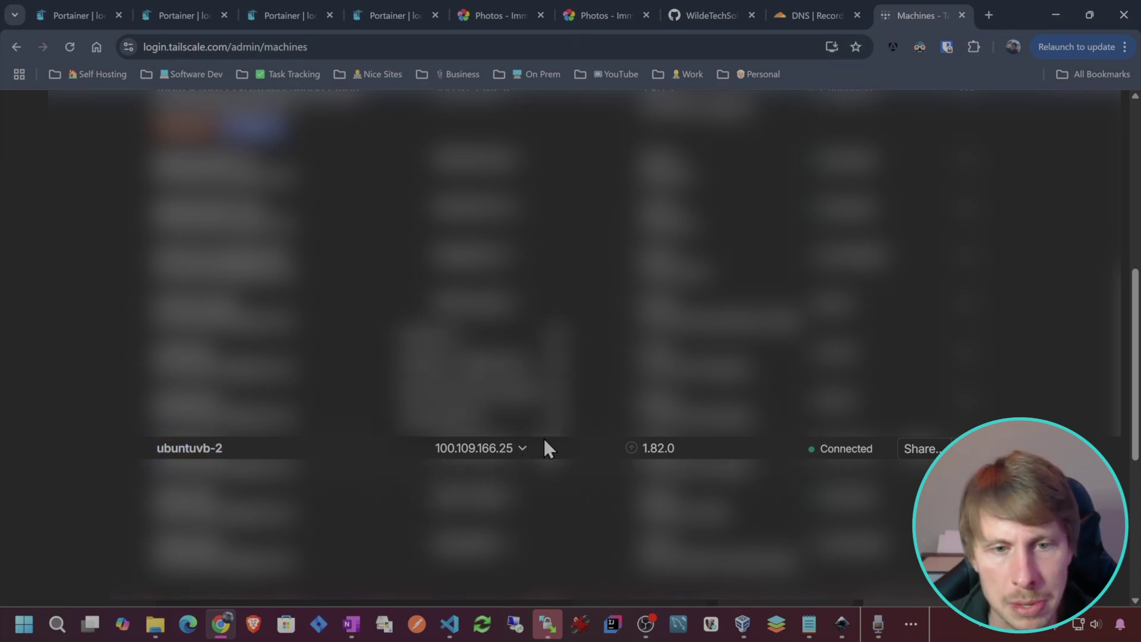
pyautogui.click(804, 16)
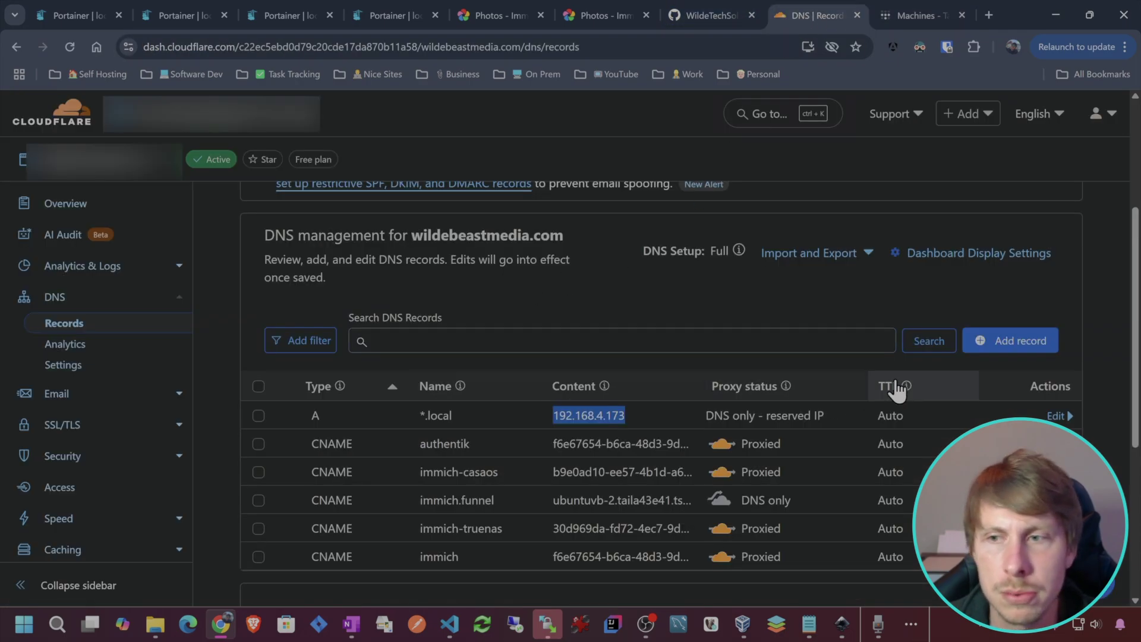
pyautogui.click(1002, 342)
pyautogui.click(420, 449)
pyautogui.write('*.tail')
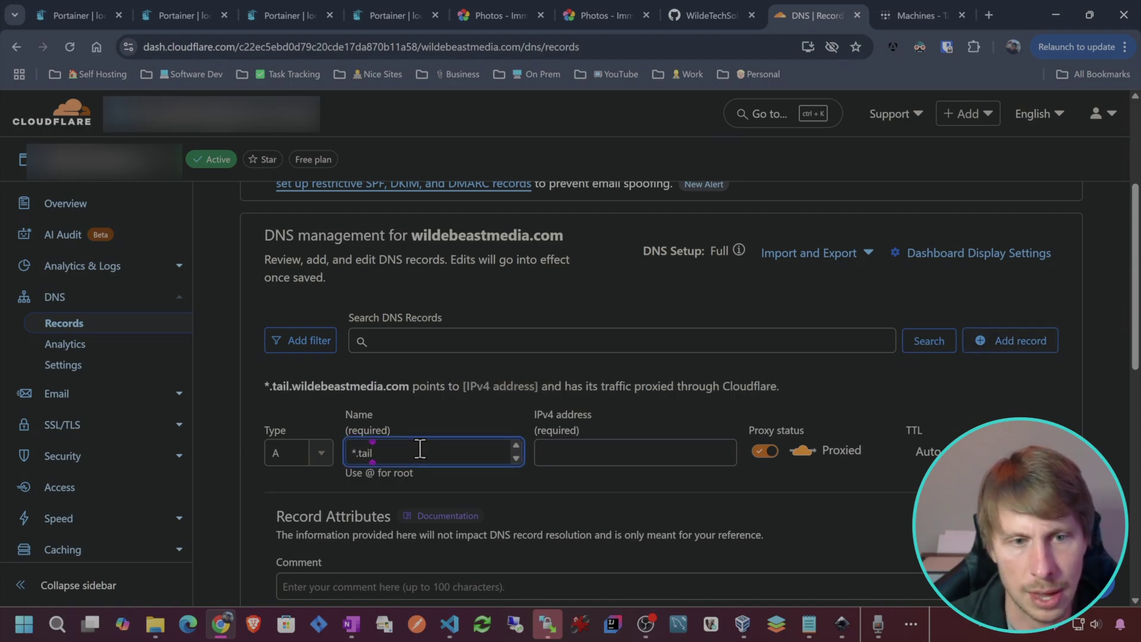
pyautogui.click(683, 449)
pyautogui.write('100.109.166.25')
pyautogui.click(763, 453)
pyautogui.scroll(-2, 772, 326)
pyautogui.press('Return')
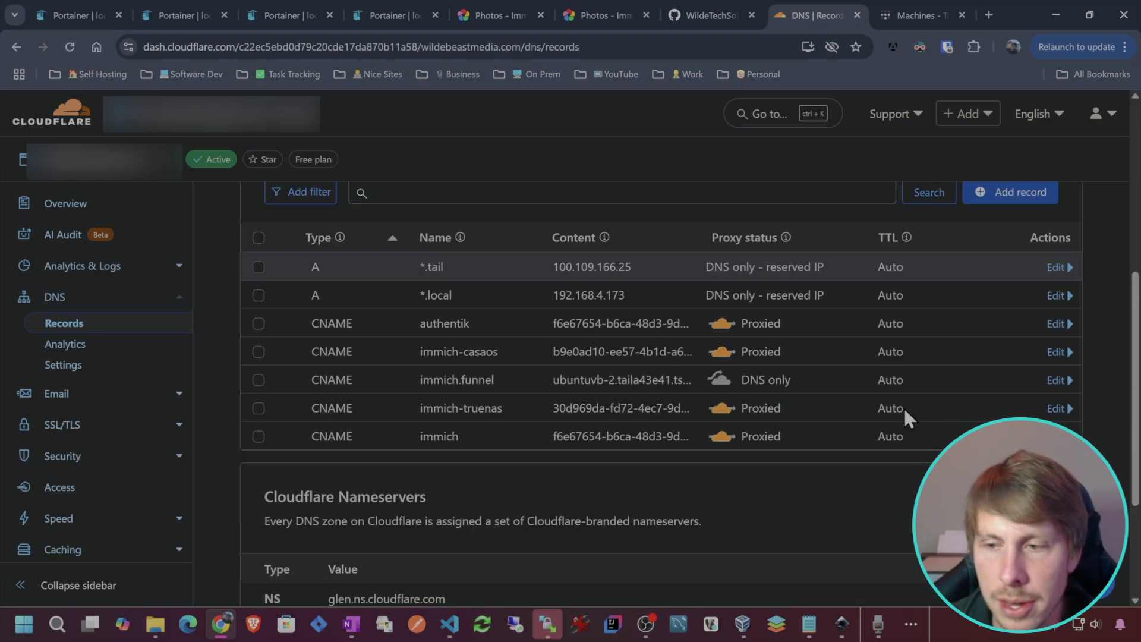
# Switch to VS Code and examine the --expand option of the certbot certonly command in the nginx docker-compose.yml
pyautogui.hotkey('alt', 'Tab')
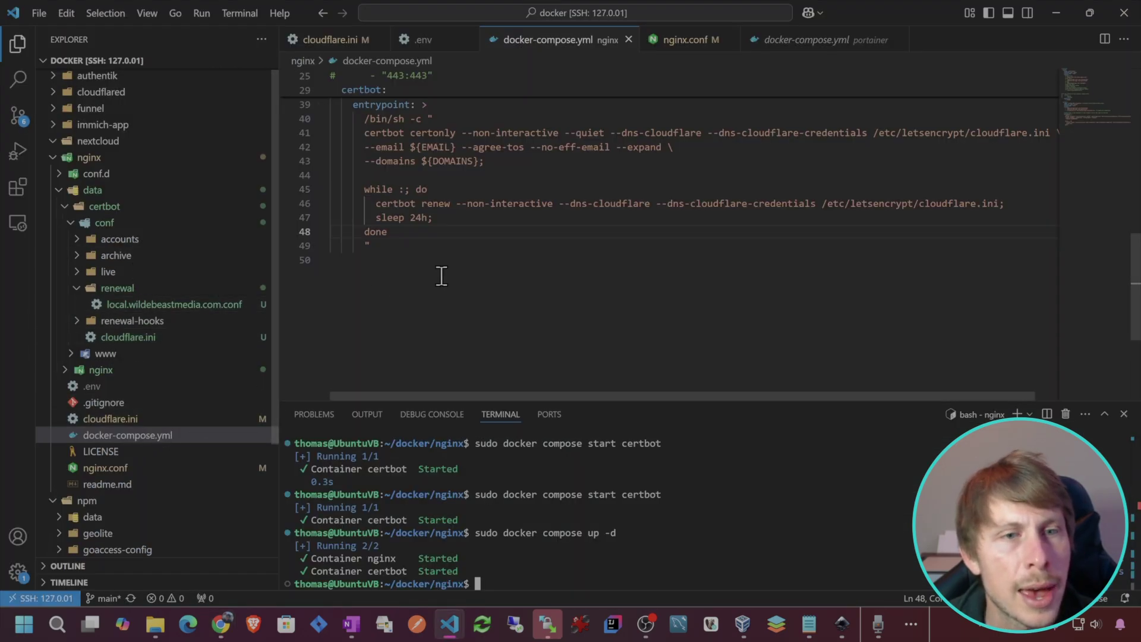
pyautogui.scroll(2, 554, 262)
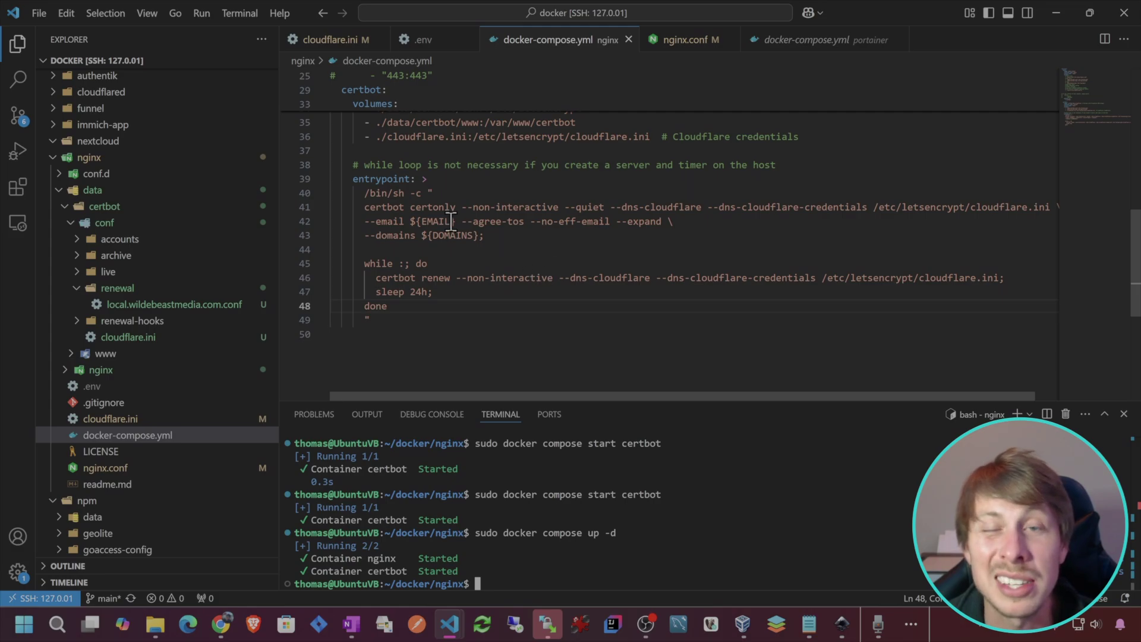
pyautogui.scroll(2, 618, 275)
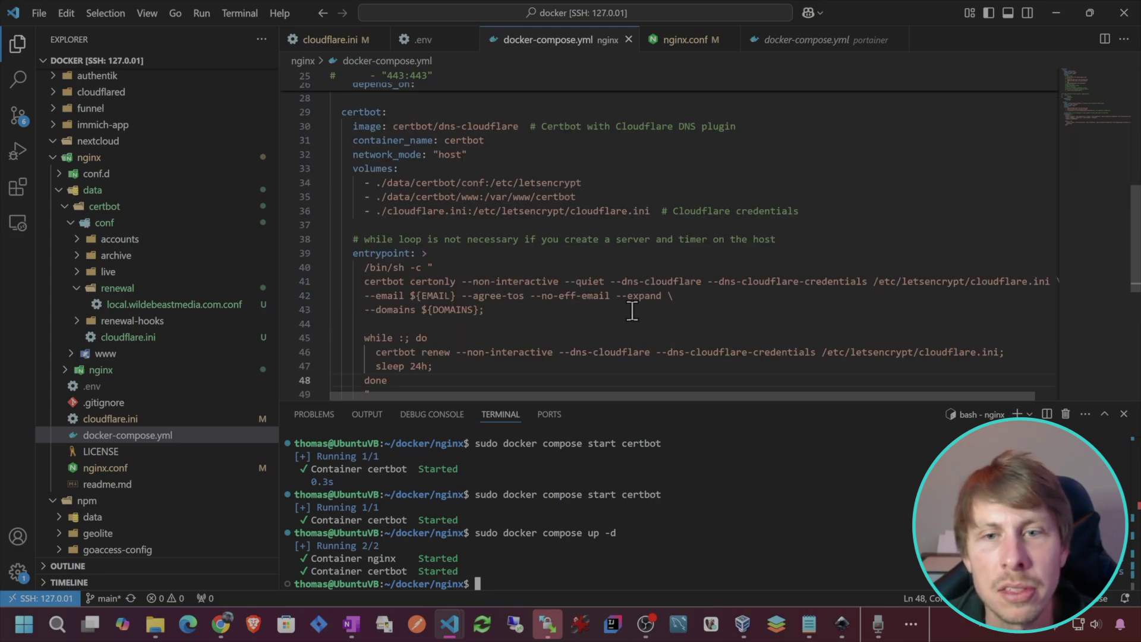
pyautogui.moveTo(662, 296); pyautogui.dragTo(618, 296)
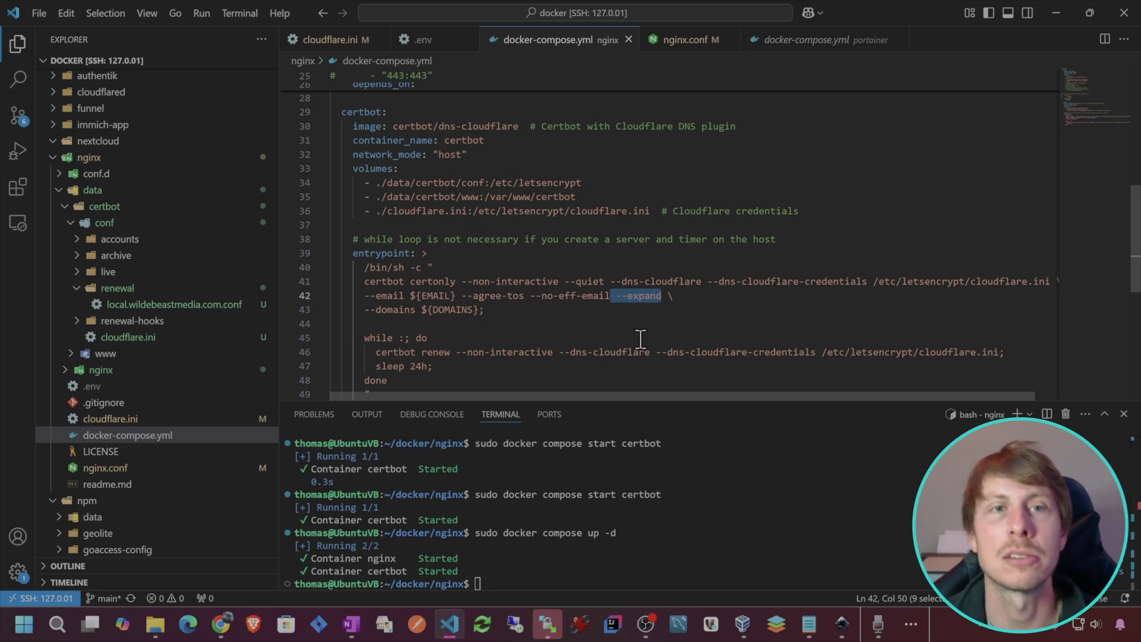
# Append *.tail.wildebeastmedia.com,tail.wildebeastmedia.com to the DOMAINS value in the nginx .env file and save it
pyautogui.click(423, 40)
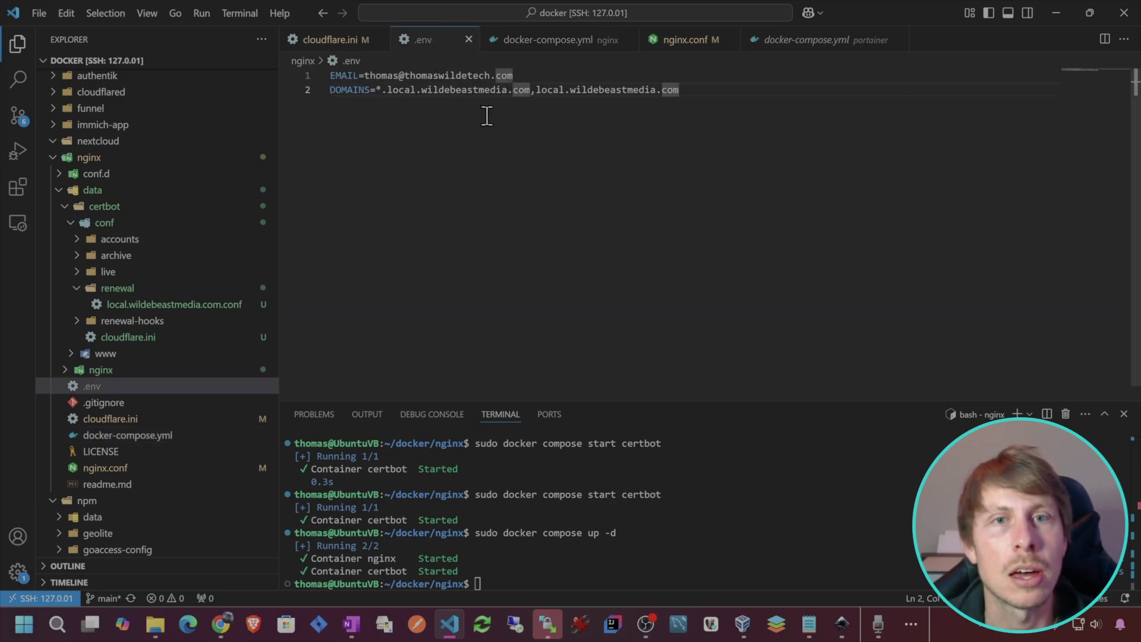
pyautogui.moveTo(693, 89); pyautogui.dragTo(376, 92)
pyautogui.hotkey('ctrl', 'c')
pyautogui.press('End')
pyautogui.write(',')
pyautogui.hotkey('ctrl', 'v')
pyautogui.doubleClick(714, 93)
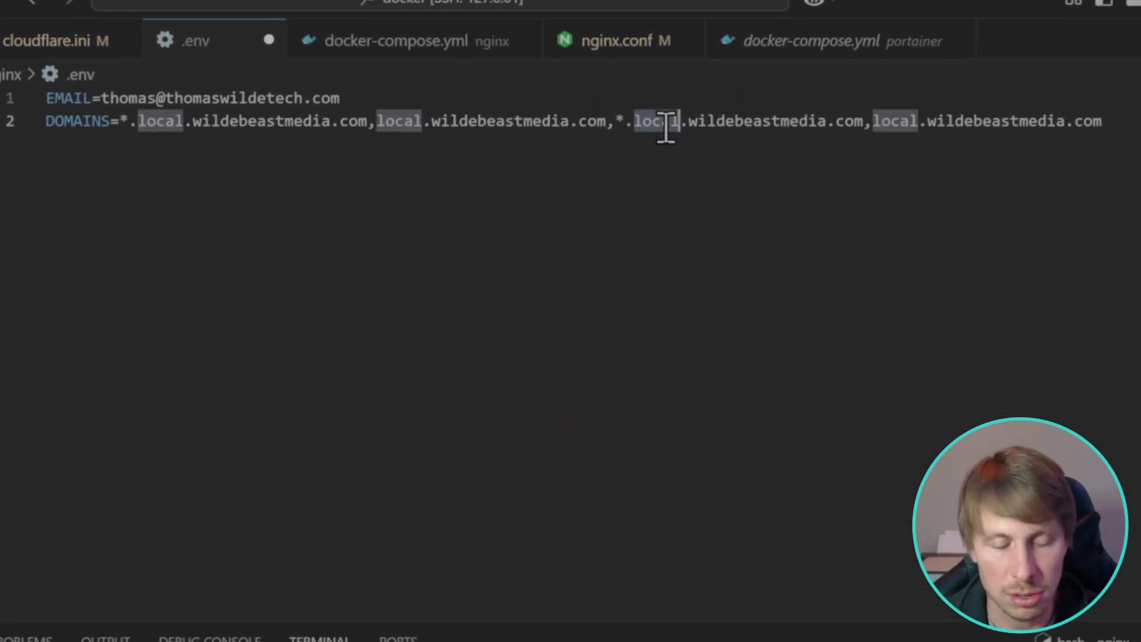
pyautogui.write('tail')
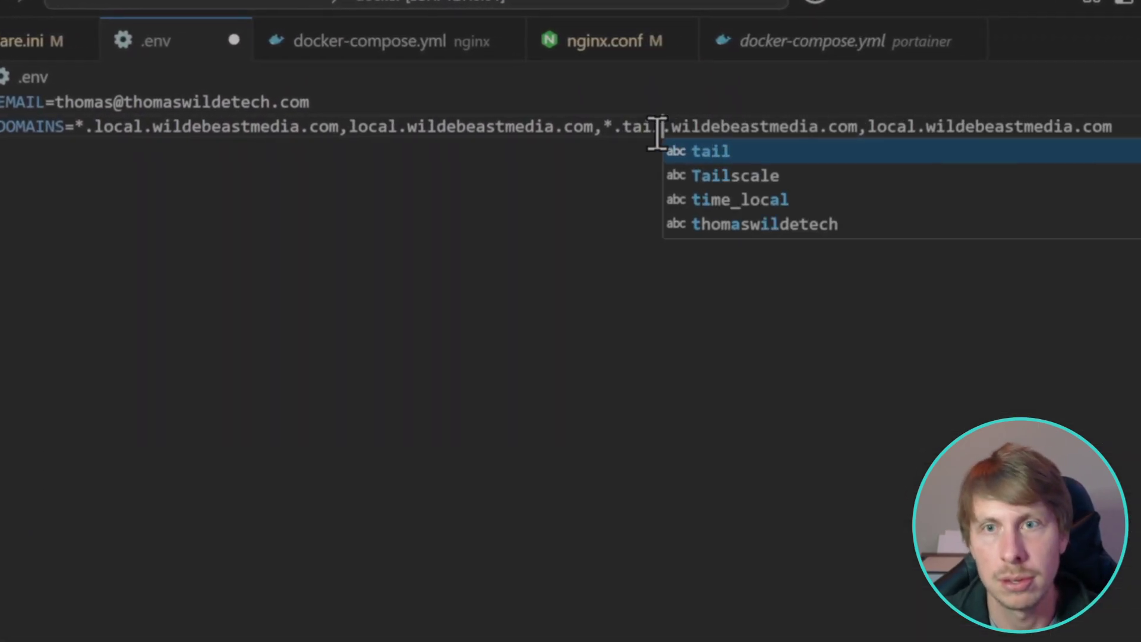
pyautogui.press('Escape')
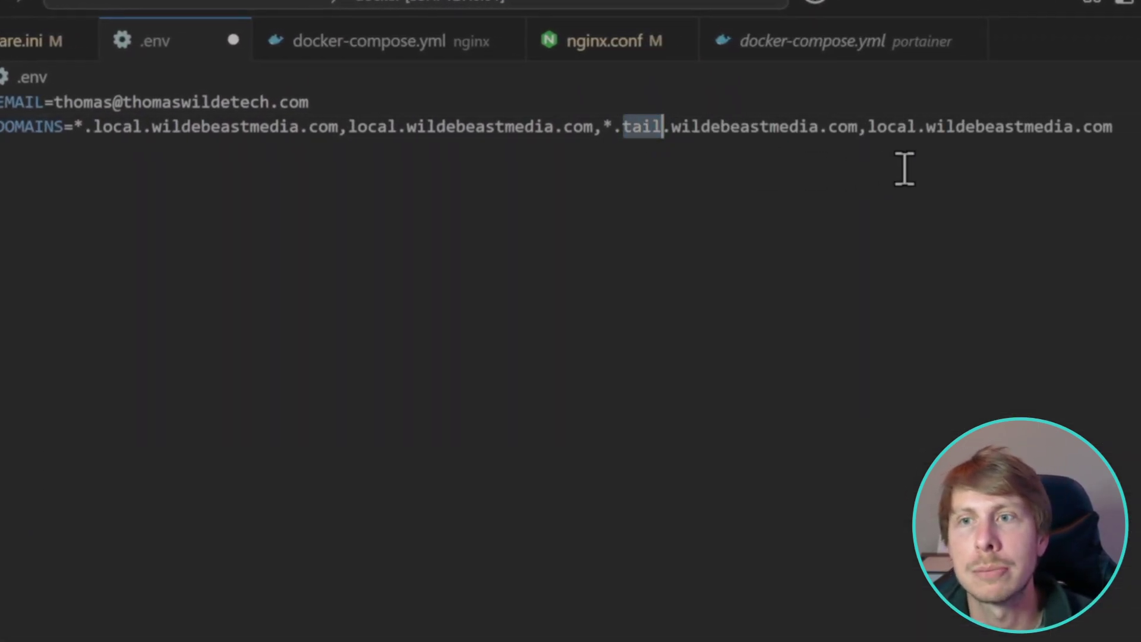
pyautogui.doubleClick(904, 128)
pyautogui.write('tail')
pyautogui.hotkey('ctrl', 's')
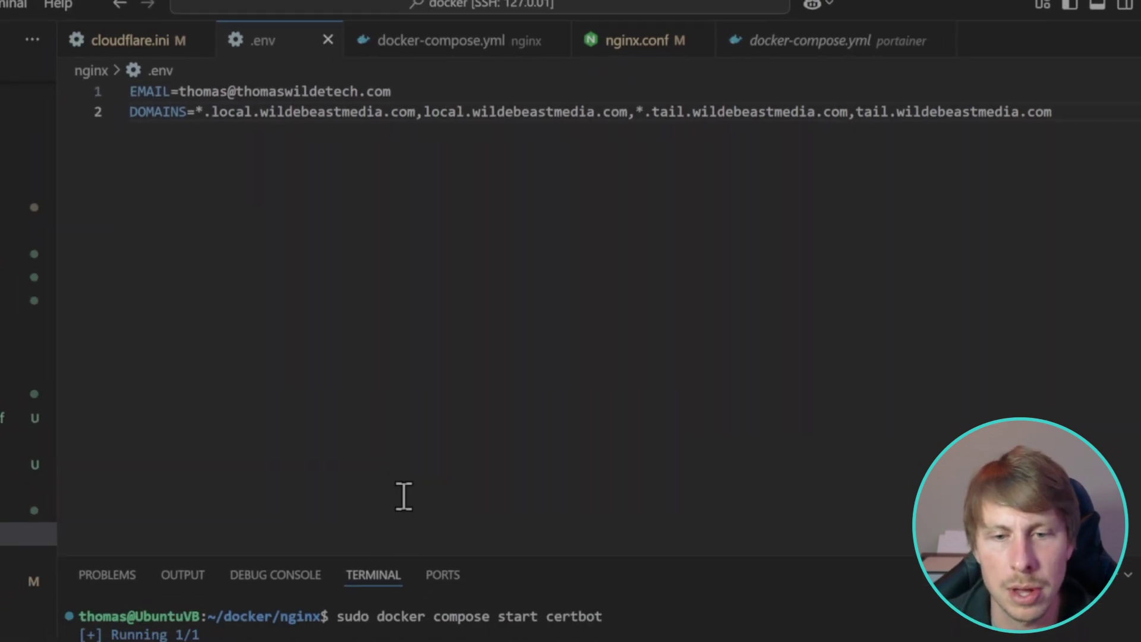
# Bring the nginx and certbot stack up again with sudo docker compose up -d and open the nginx stack in Portainer
pyautogui.hotkey('ctrl', '`')
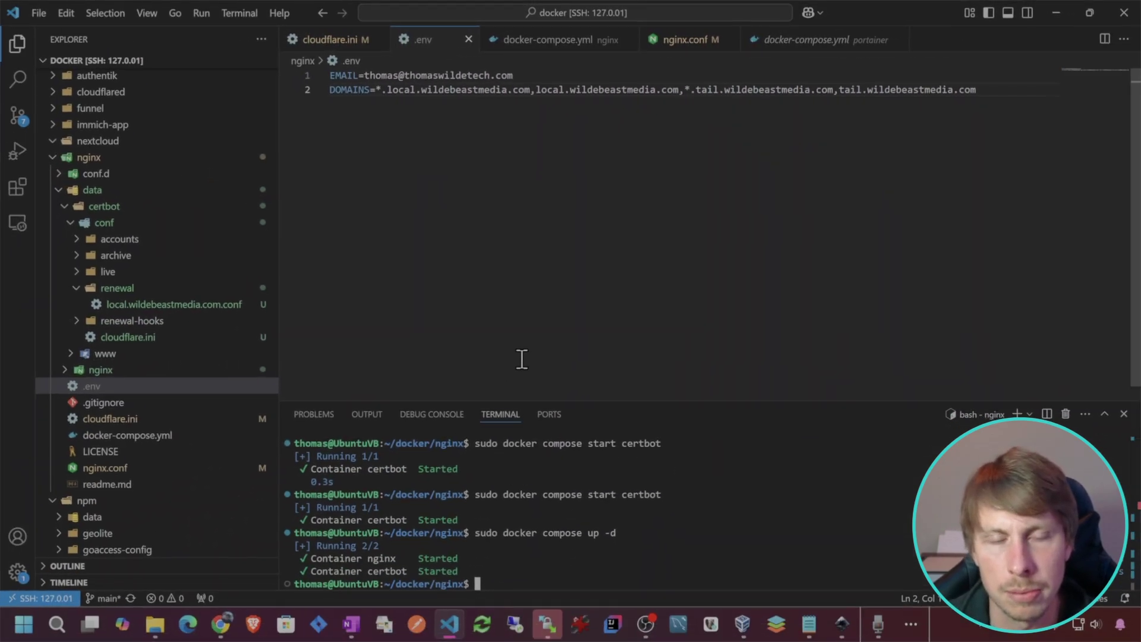
pyautogui.press('Up')
pyautogui.press('Up')
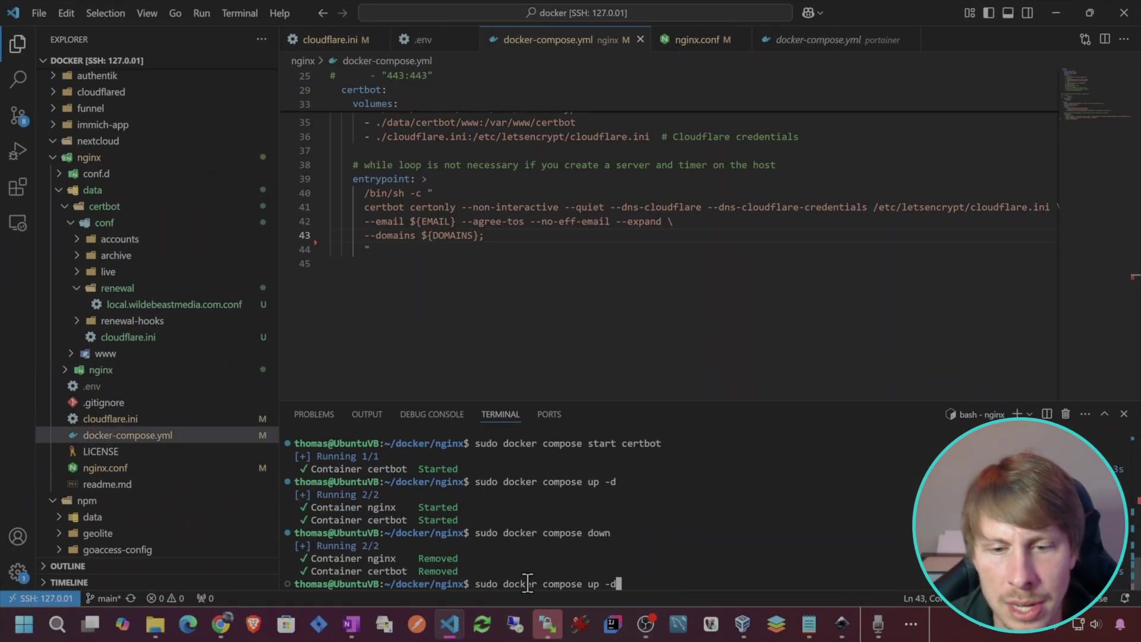
pyautogui.press('Return')
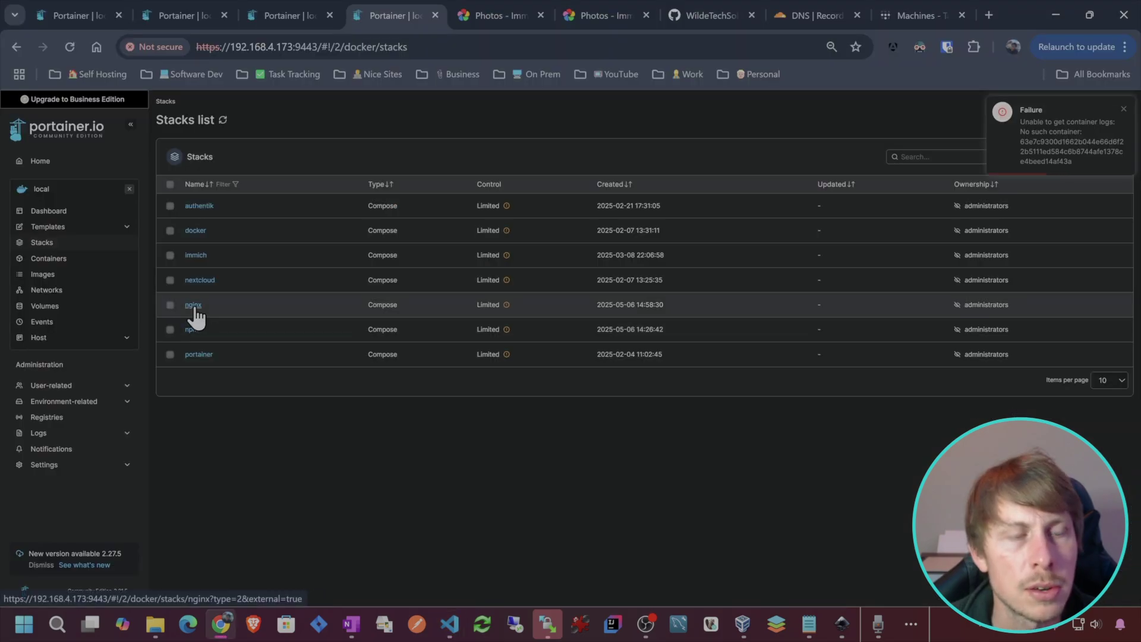
pyautogui.click(194, 306)
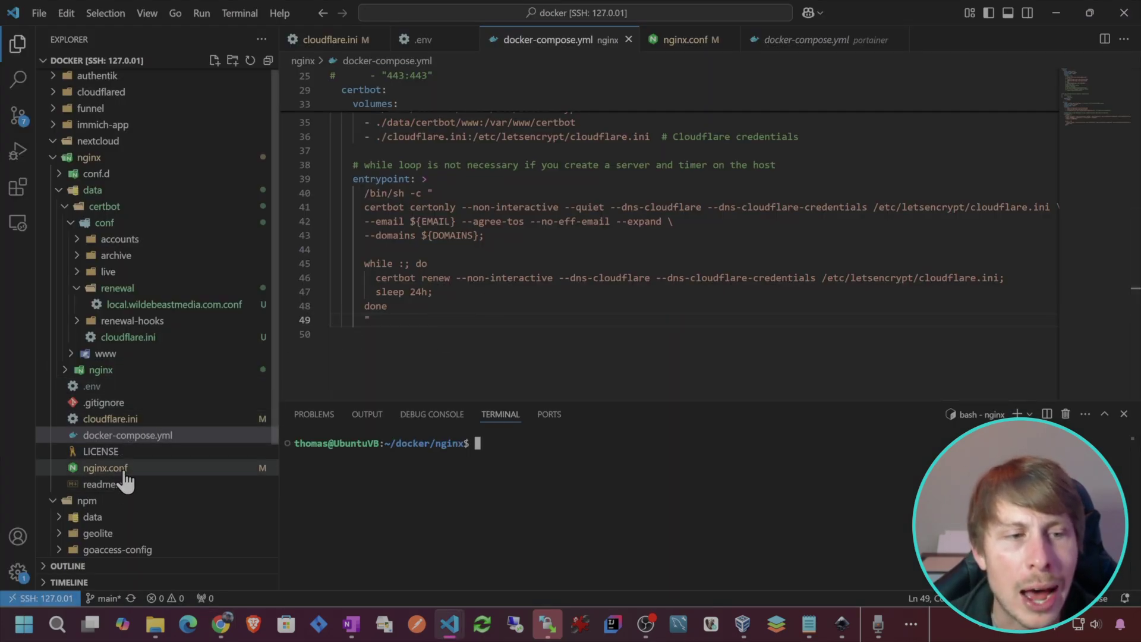
# Open nginx.conf and examine the local and tail server names and the certificate paths in the Immich Local/Tailscale server block
pyautogui.click(684, 39)
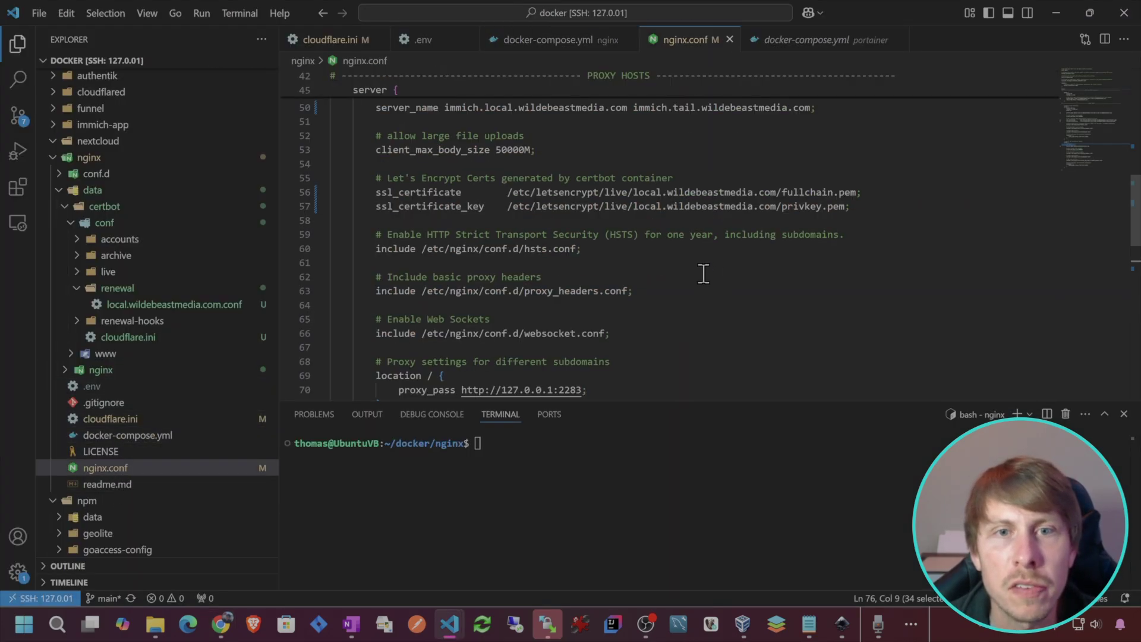
pyautogui.doubleClick(492, 182)
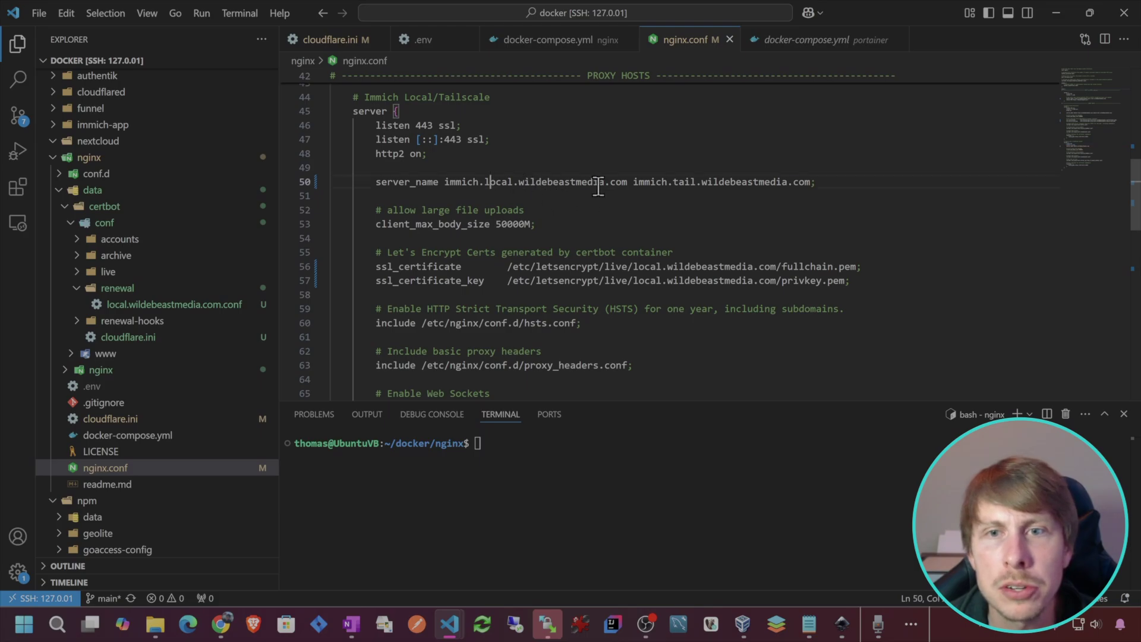
pyautogui.moveTo(634, 182); pyautogui.dragTo(814, 182)
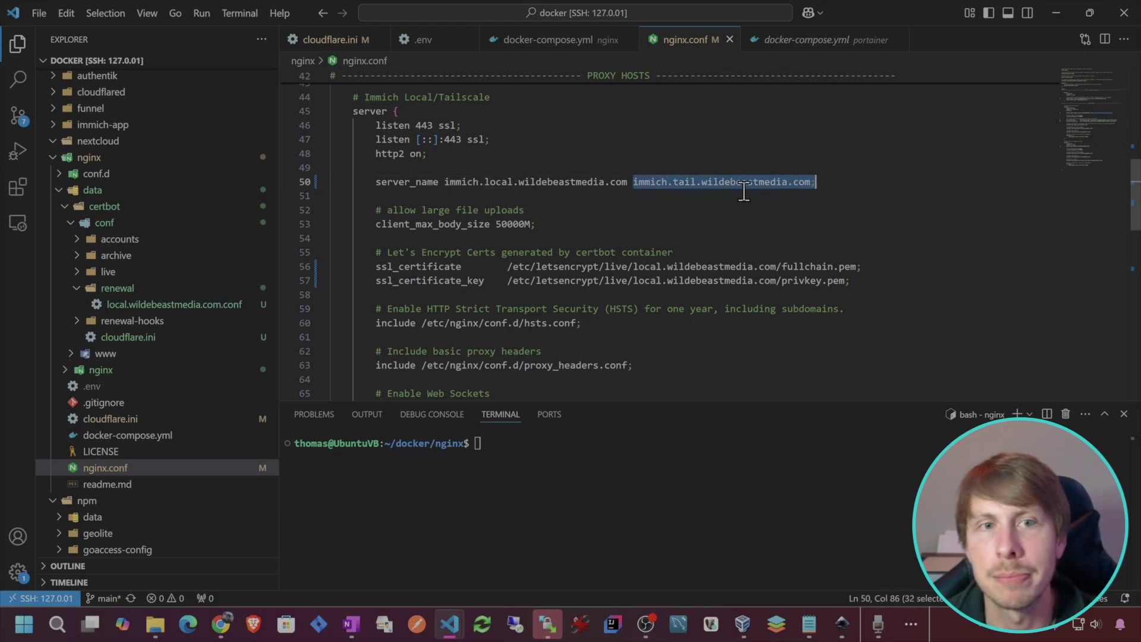
pyautogui.scroll(2, 744, 191)
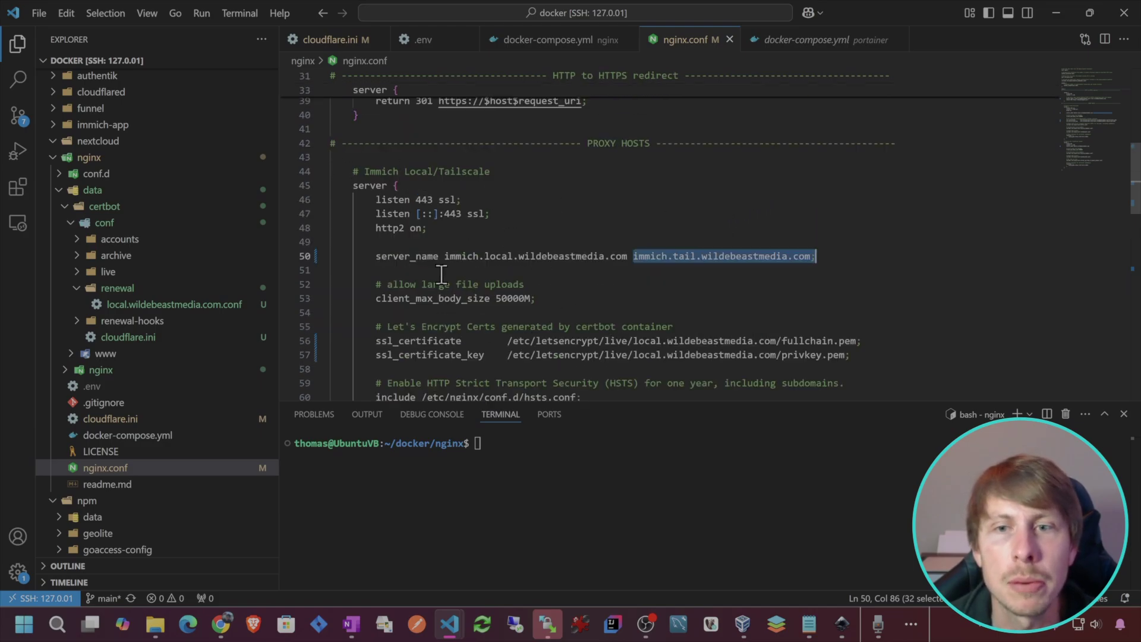
pyautogui.scroll(-8, 475, 250)
pyautogui.scroll(6, 523, 214)
pyautogui.scroll(-2, 684, 238)
pyautogui.scroll(2, 773, 202)
pyautogui.scroll(-5, 606, 190)
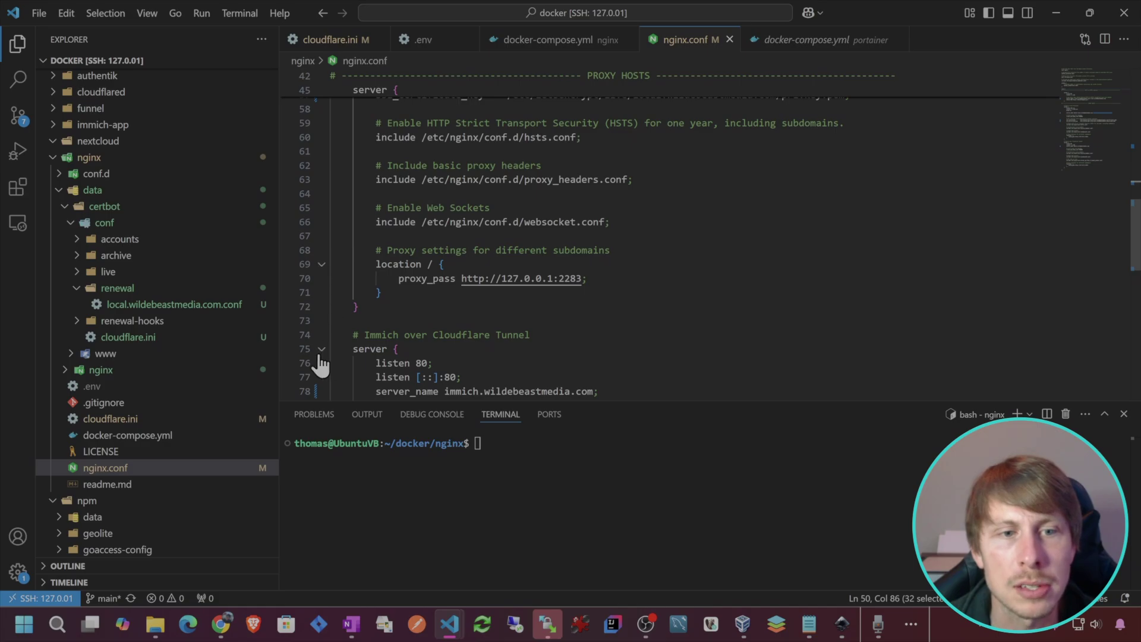
# Fold the Immich server blocks in nginx.conf and highlight the section to review the proxy host structure
pyautogui.click(321, 351)
pyautogui.scroll(6, 369, 269)
pyautogui.click(321, 264)
pyautogui.scroll(3, 369, 297)
pyautogui.moveTo(405, 311); pyautogui.dragTo(353, 239)
pyautogui.scroll(-4, 529, 279)
# Copy the nginx hot reload command from readme.md and run sudo docker exec -it nginx nginx -s reload in the terminal
pyautogui.click(107, 484)
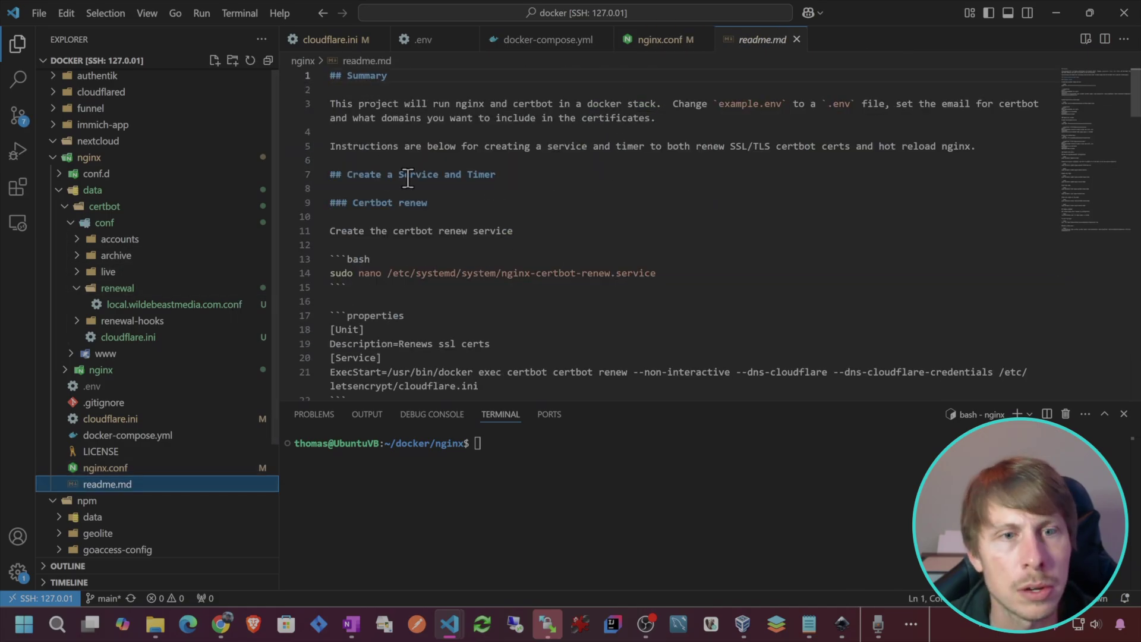
pyautogui.scroll(-15, 612, 321)
pyautogui.moveTo(615, 327); pyautogui.dragTo(386, 327)
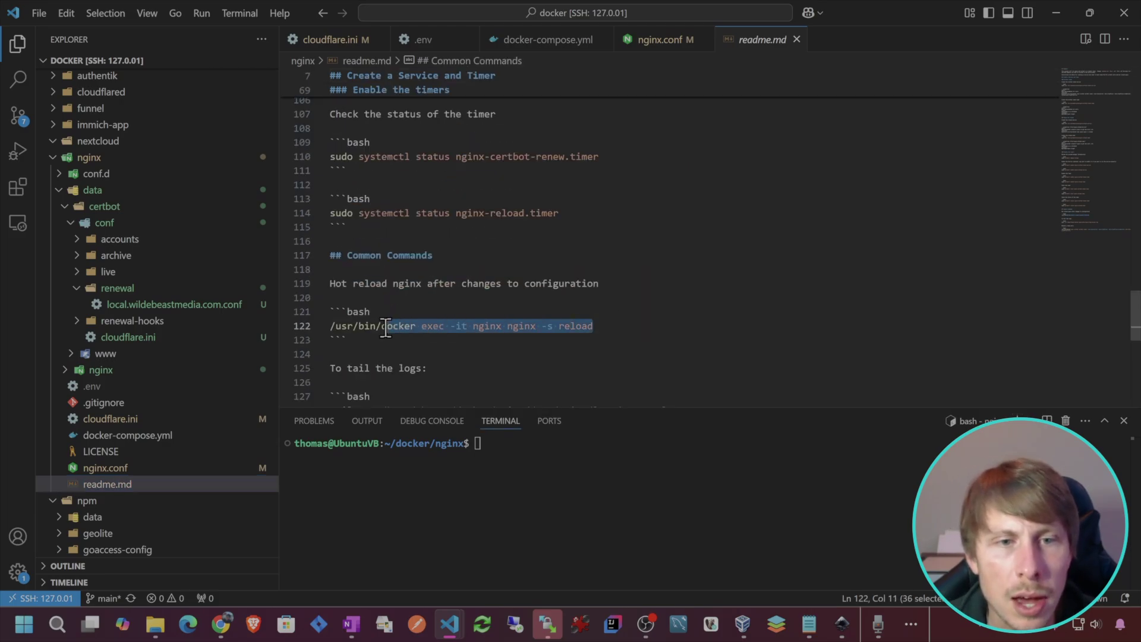
pyautogui.click(510, 458)
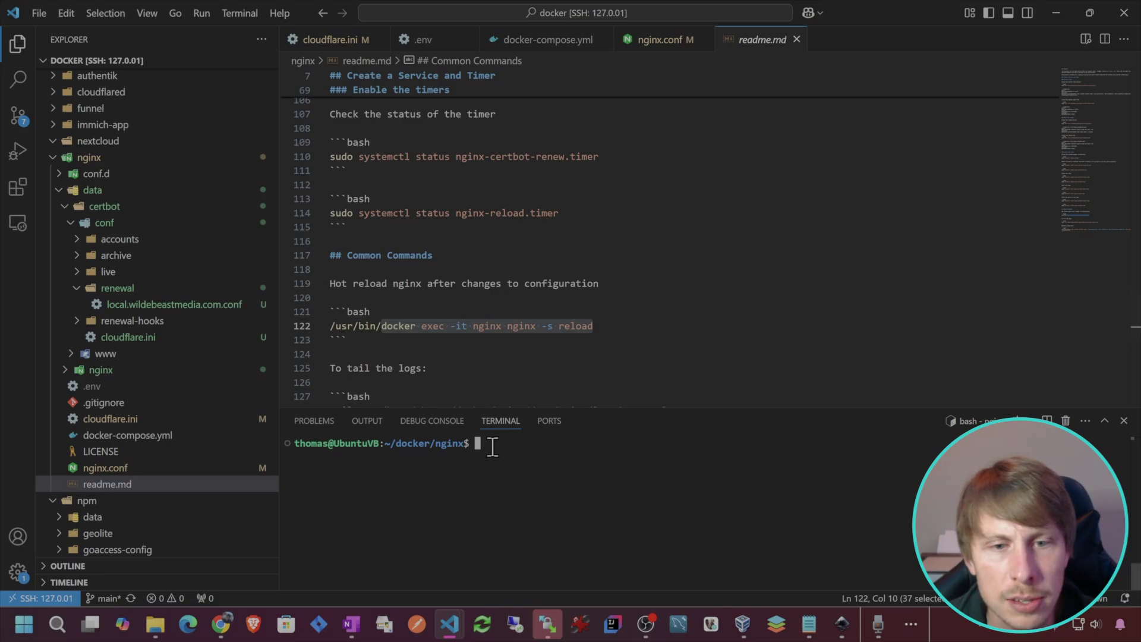
pyautogui.write('sudo')
pyautogui.hotkey('ctrl', 'v')
pyautogui.press('Return')
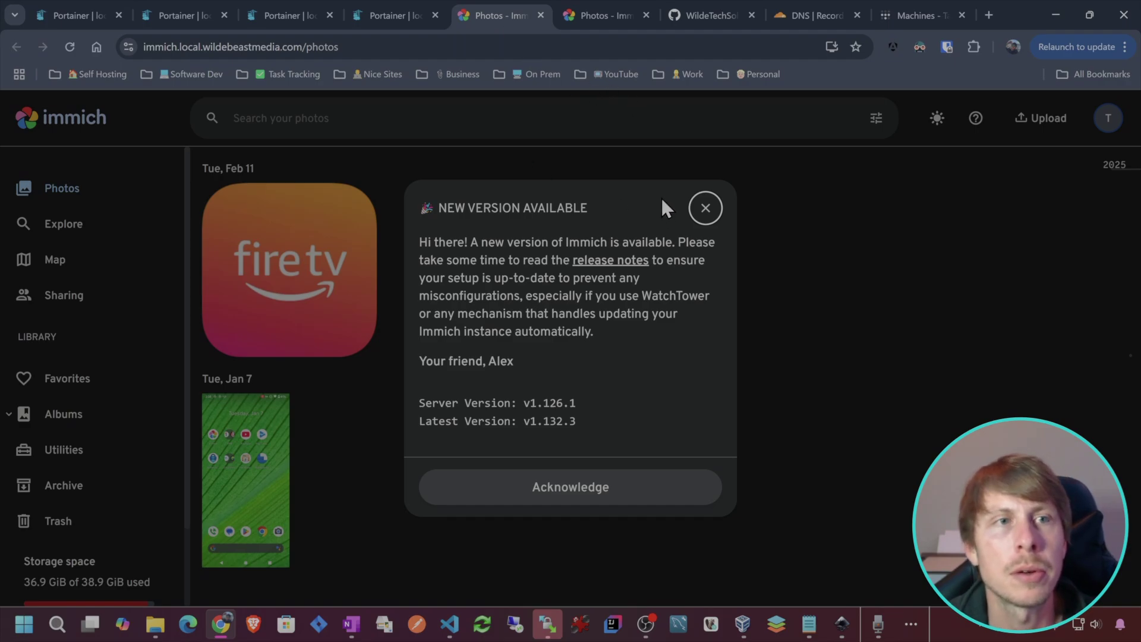
pyautogui.click(706, 208)
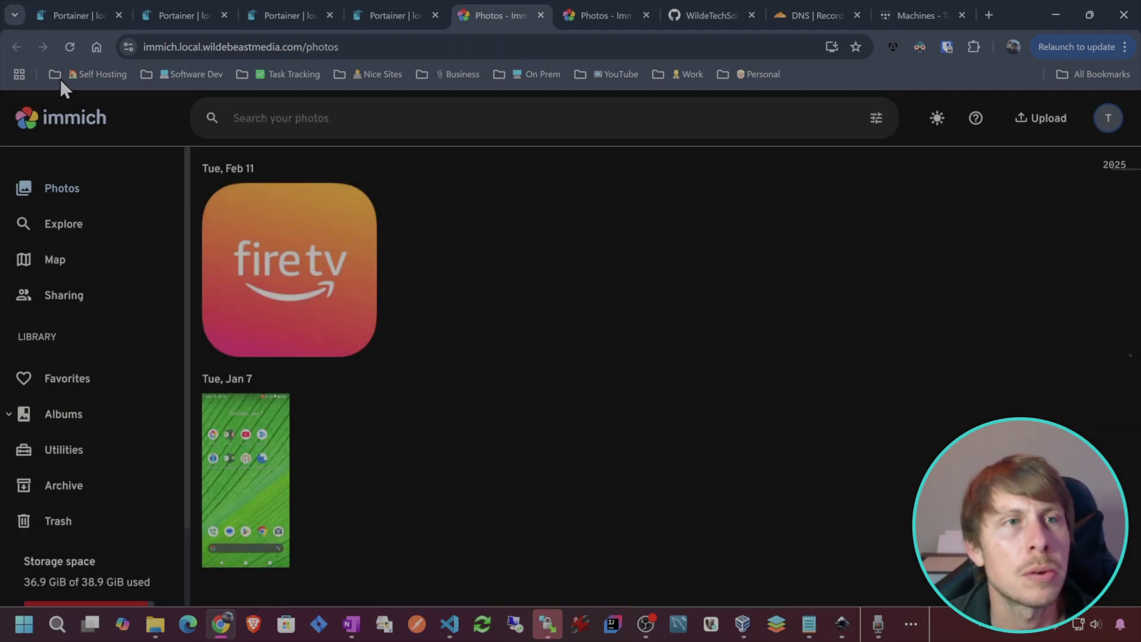
pyautogui.click(65, 45)
pyautogui.click(358, 47)
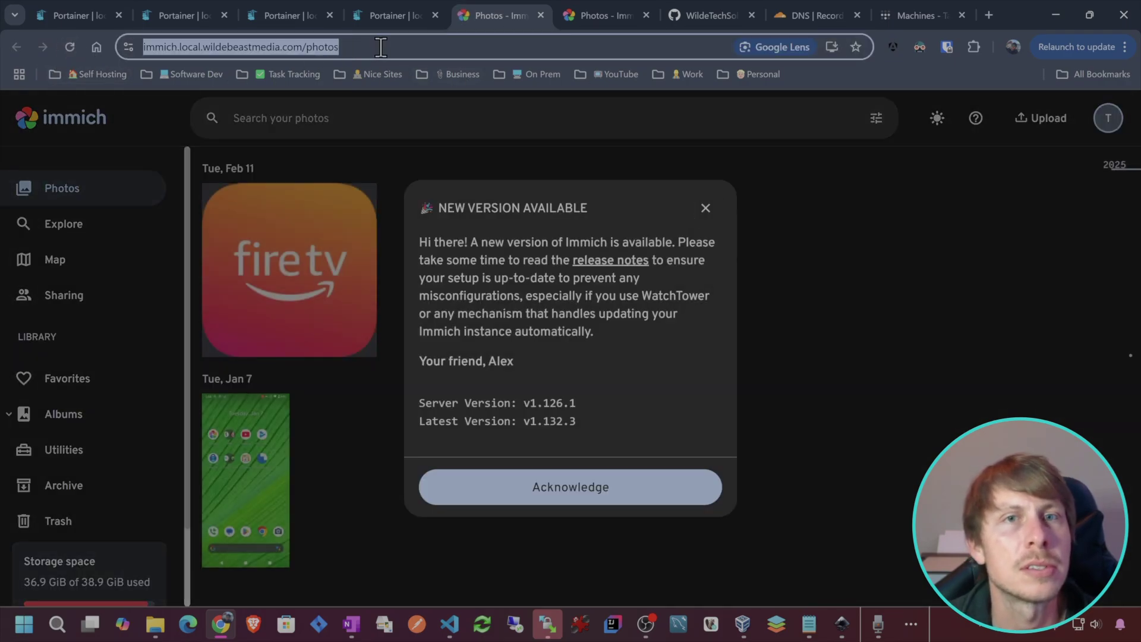
pyautogui.click(992, 15)
pyautogui.hotkey('ctrl', 'v')
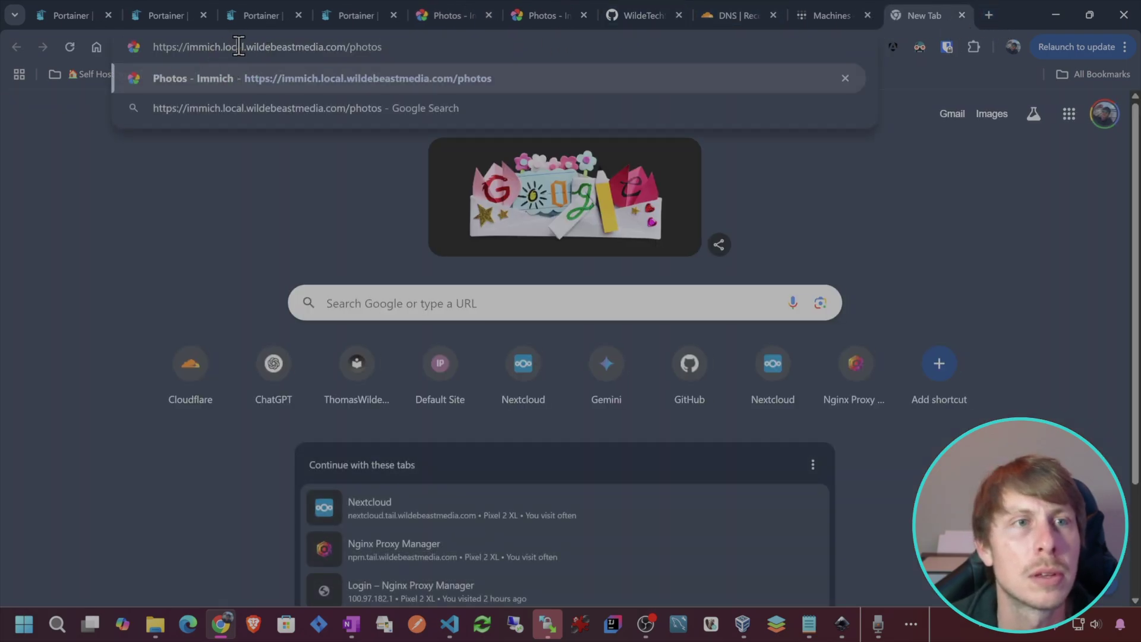
pyautogui.doubleClick(241, 47)
pyautogui.write('tail')
pyautogui.press('Return')
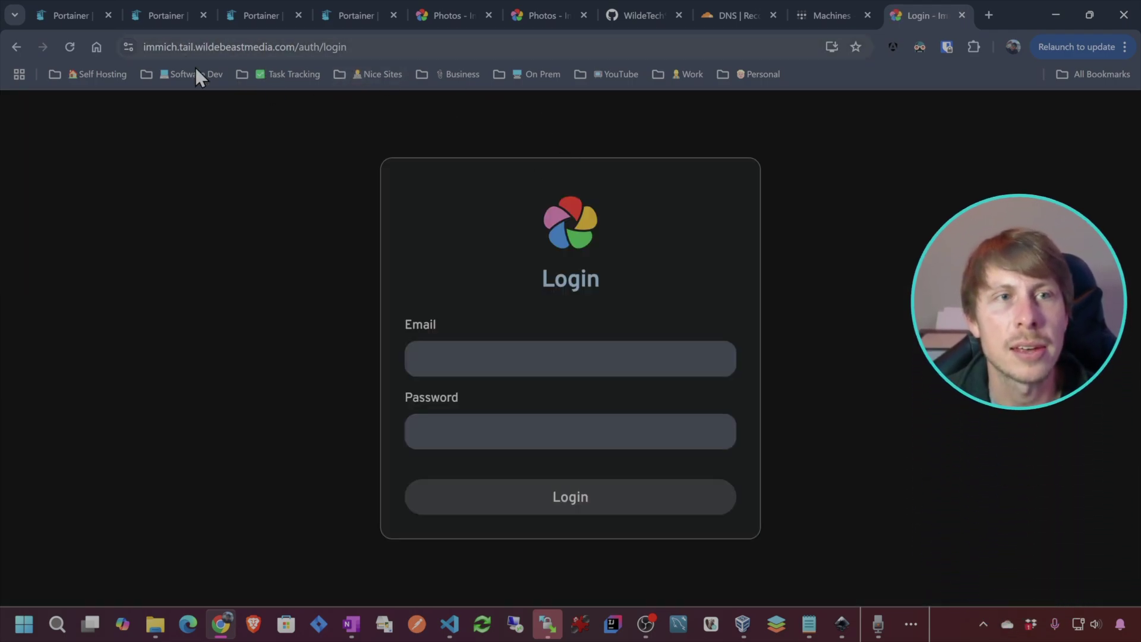
pyautogui.click(983, 624)
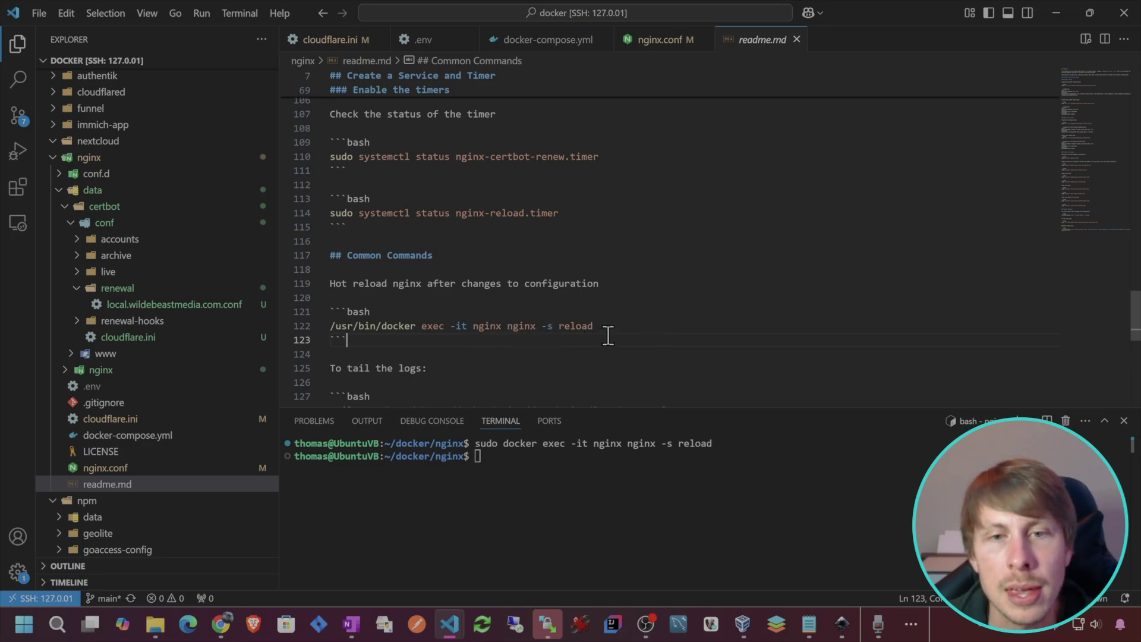
# Enlarge the editor area and review the systemd service and timer instructions for certbot renewal and nginx reload in readme.md
pyautogui.scroll(1, 555, 250)
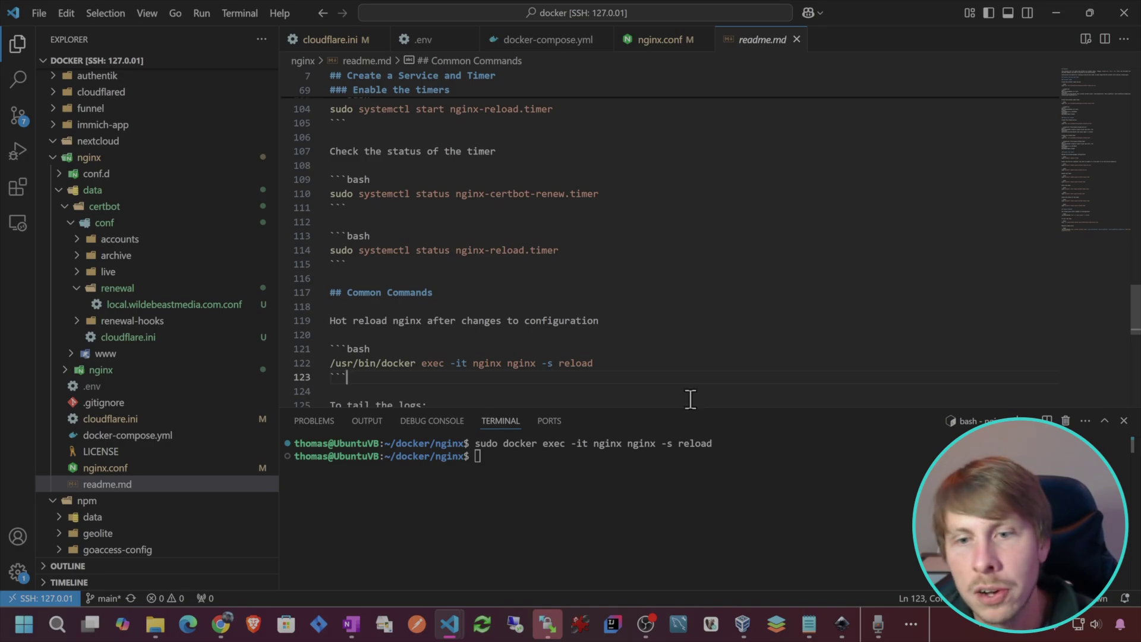
pyautogui.moveTo(693, 406); pyautogui.dragTo(692, 506)
pyautogui.scroll(10, 555, 248)
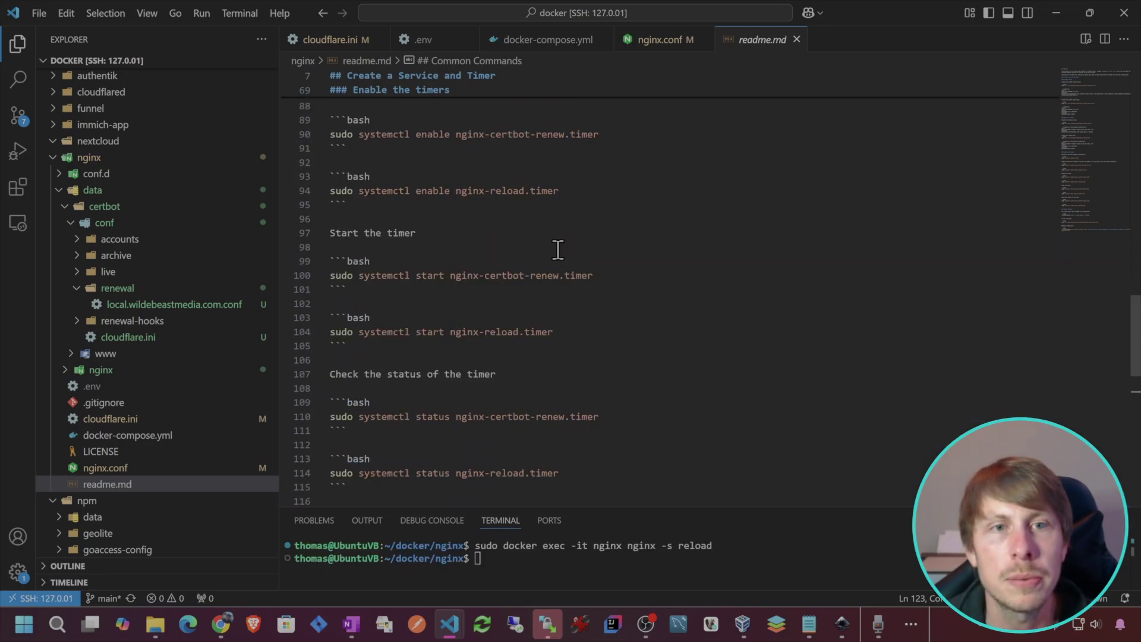
pyautogui.scroll(2, 562, 254)
pyautogui.scroll(-3, 570, 245)
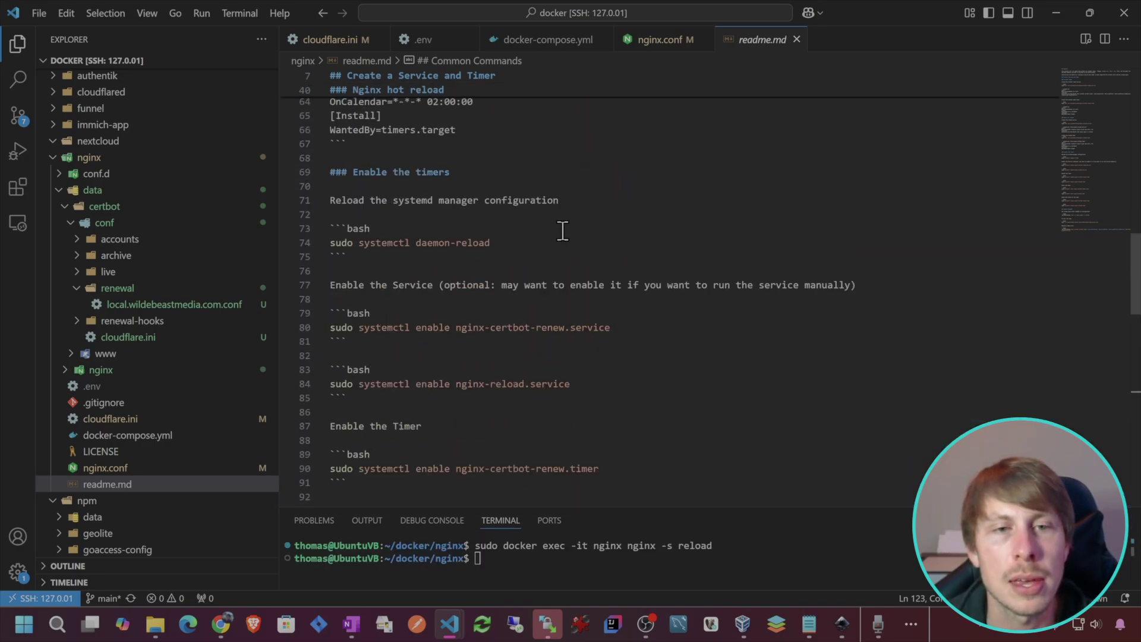
pyautogui.scroll(-12, 519, 248)
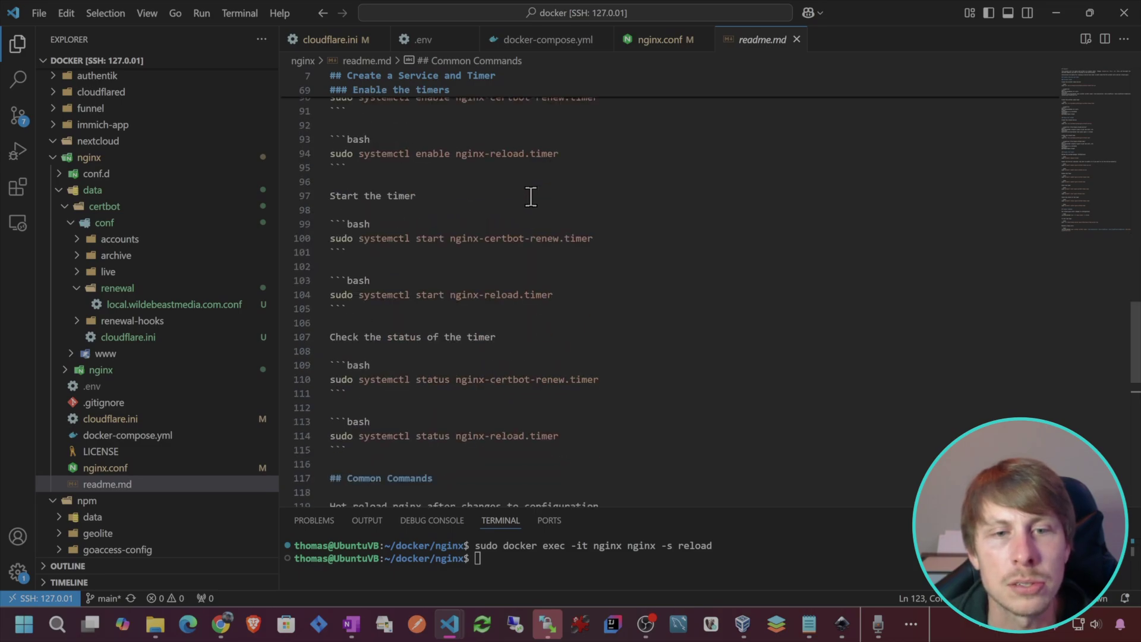
# Refresh the package lists with sudo apt update, and install cockpit and cockpit-storaged with automatic confirmation
pyautogui.scroll(5, 760, 247)
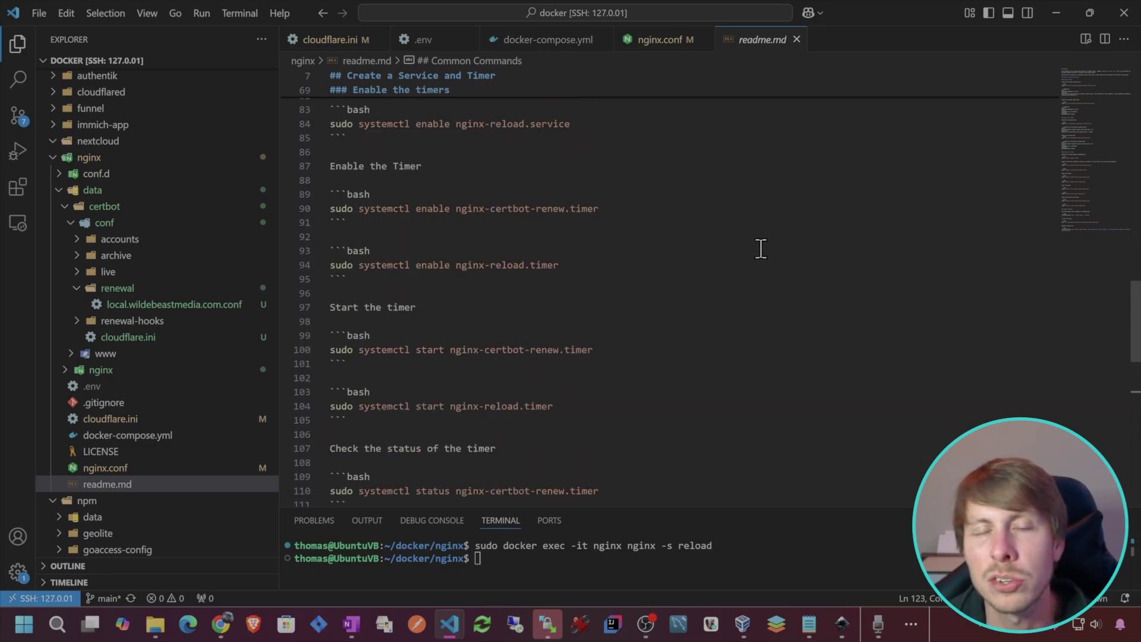
pyautogui.scroll(-1, 607, 311)
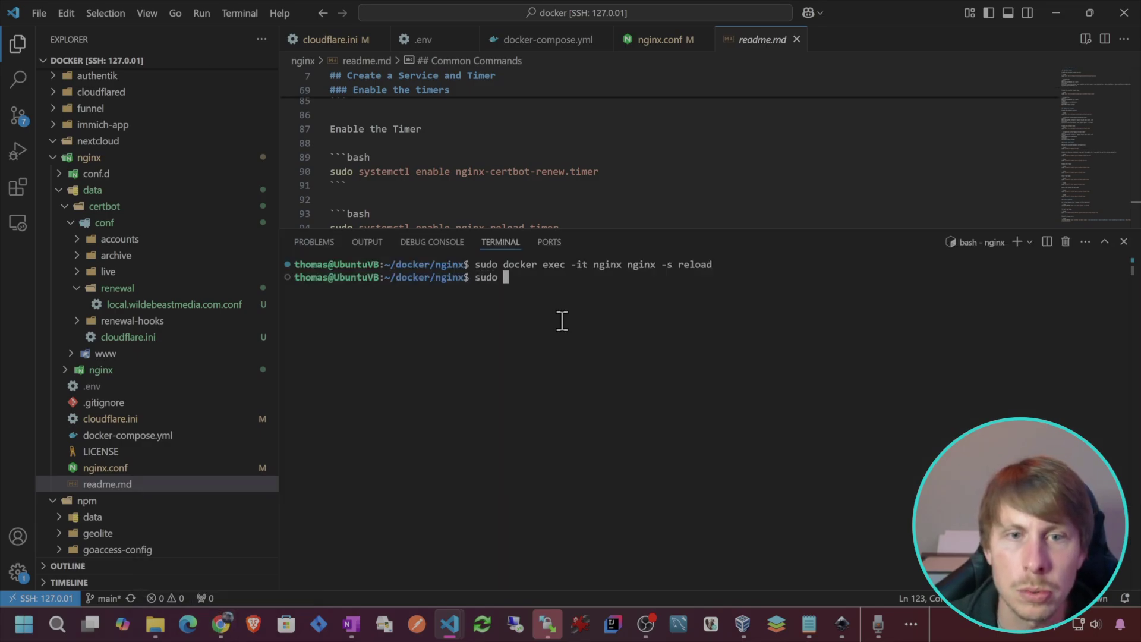
pyautogui.write('update')
pyautogui.press('Return')
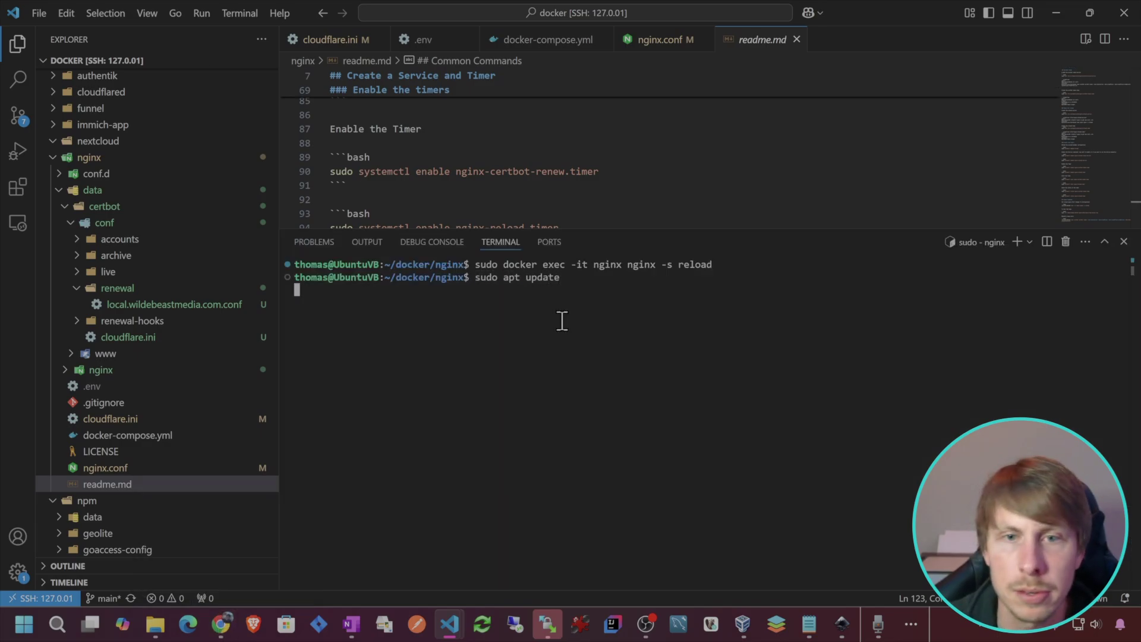
pyautogui.write('sudo apt')
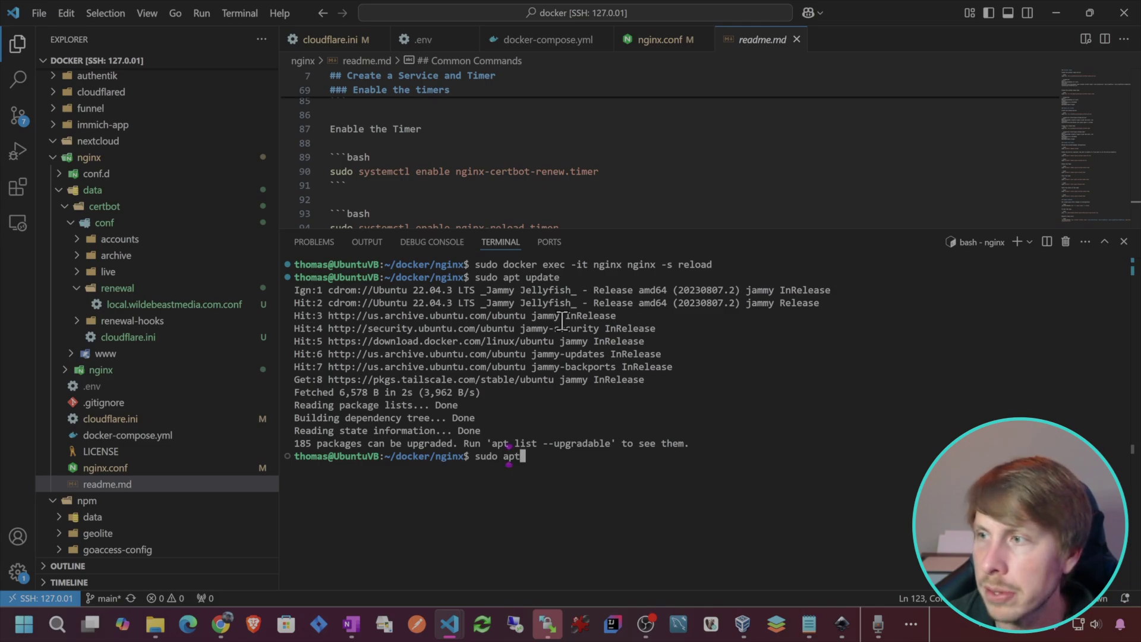
pyautogui.write(' install cockpit cockpit-storaged -y')
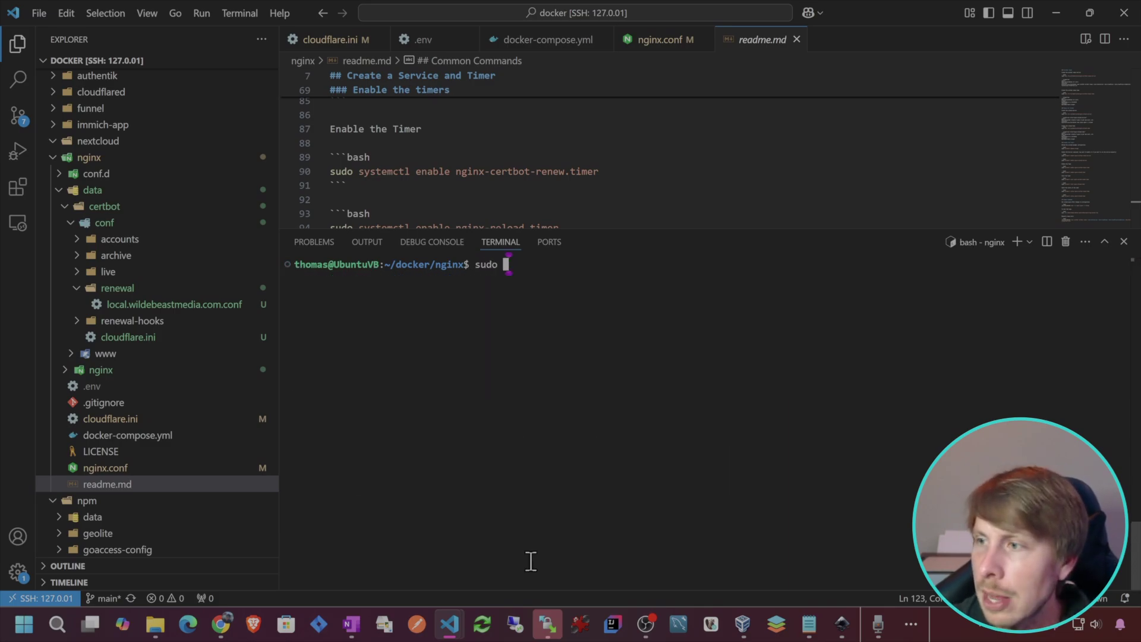
# Enable and start Cockpit by running sudo systemctl enable --now cockpit.socket in the terminal
pyautogui.write('systemctl ')
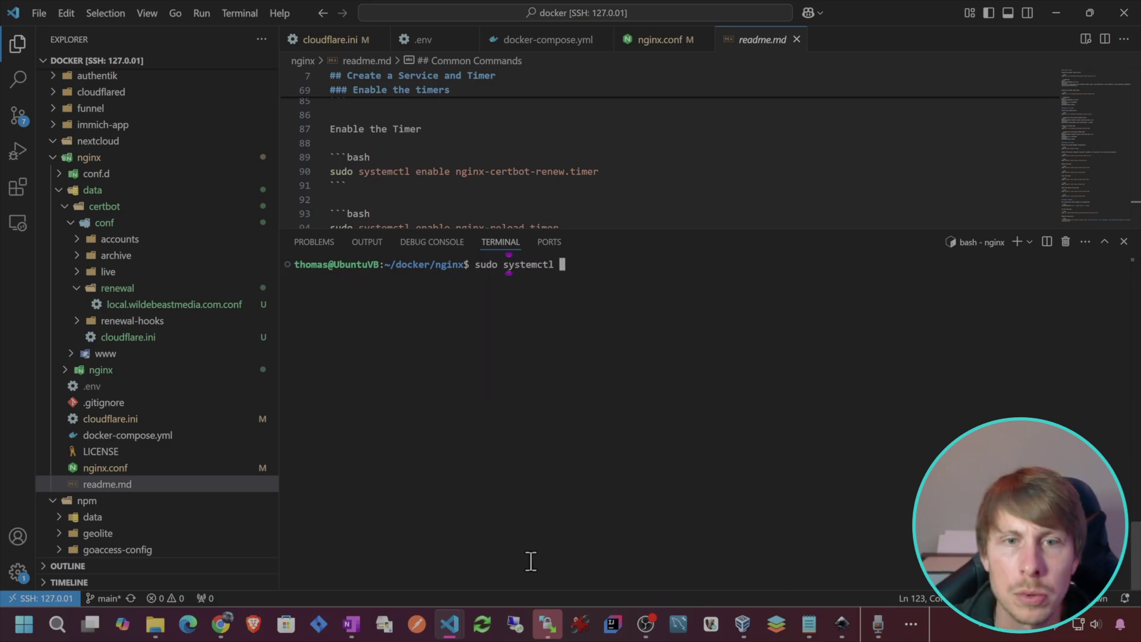
pyautogui.write('enable --now cockpit')
pyautogui.press('Return')
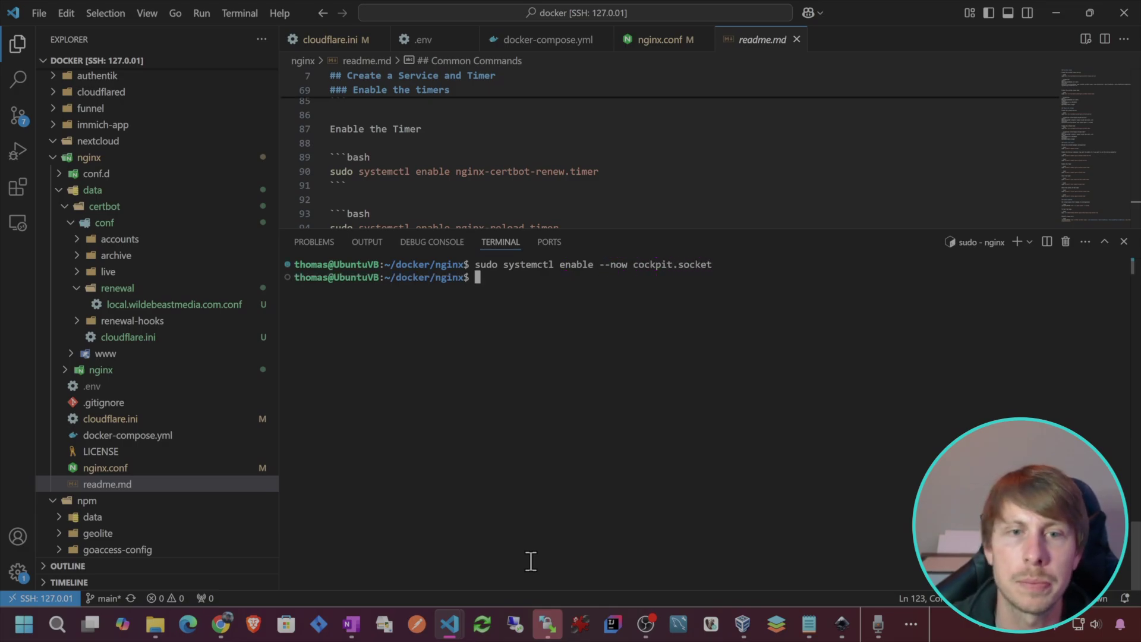
# Switch to Chrome, open 192.168.4.173:9090 in a new tab, and proceed past the certificate warning
pyautogui.hotkey('alt', 'Tab')
pyautogui.click(989, 15)
pyautogui.write('192.168.4.173:')
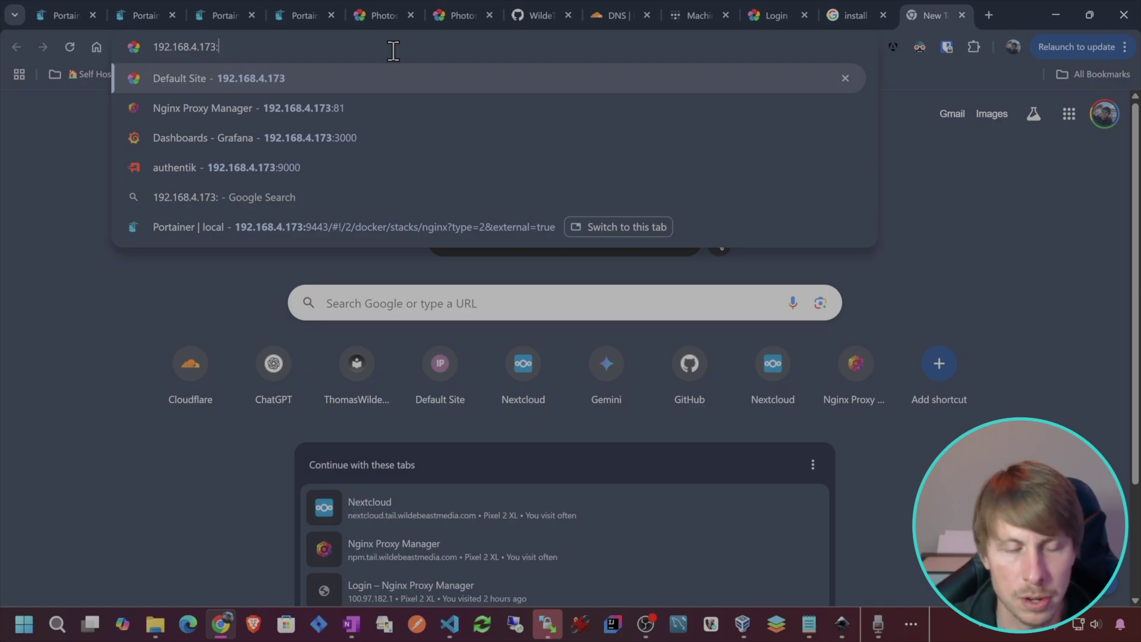
pyautogui.write('9090')
pyautogui.press('Return')
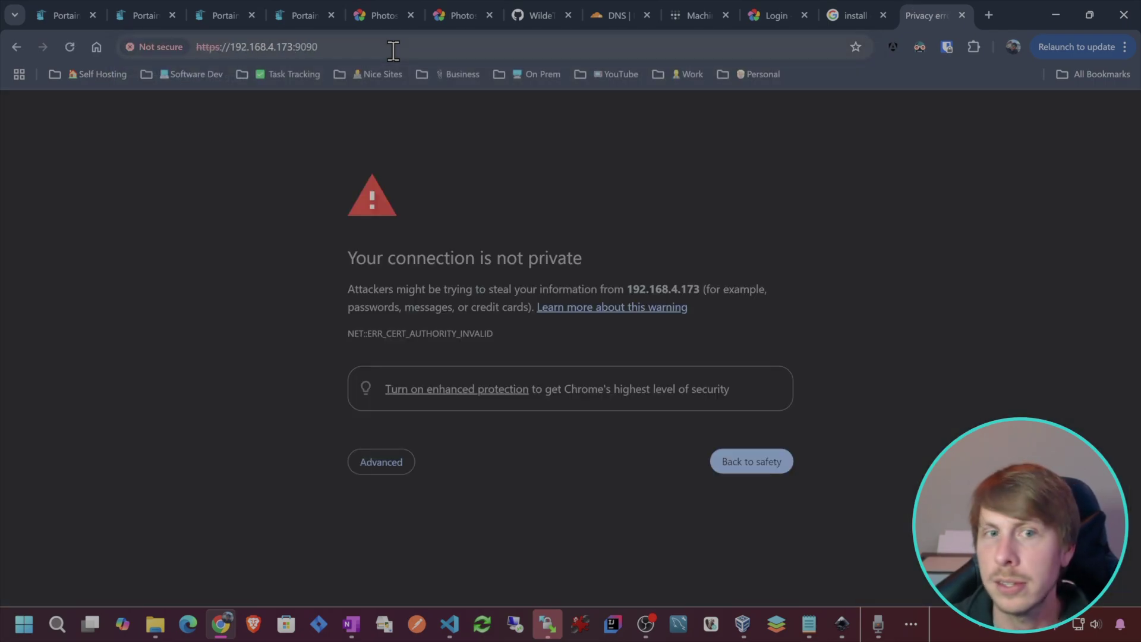
pyautogui.click(381, 462)
pyautogui.click(421, 578)
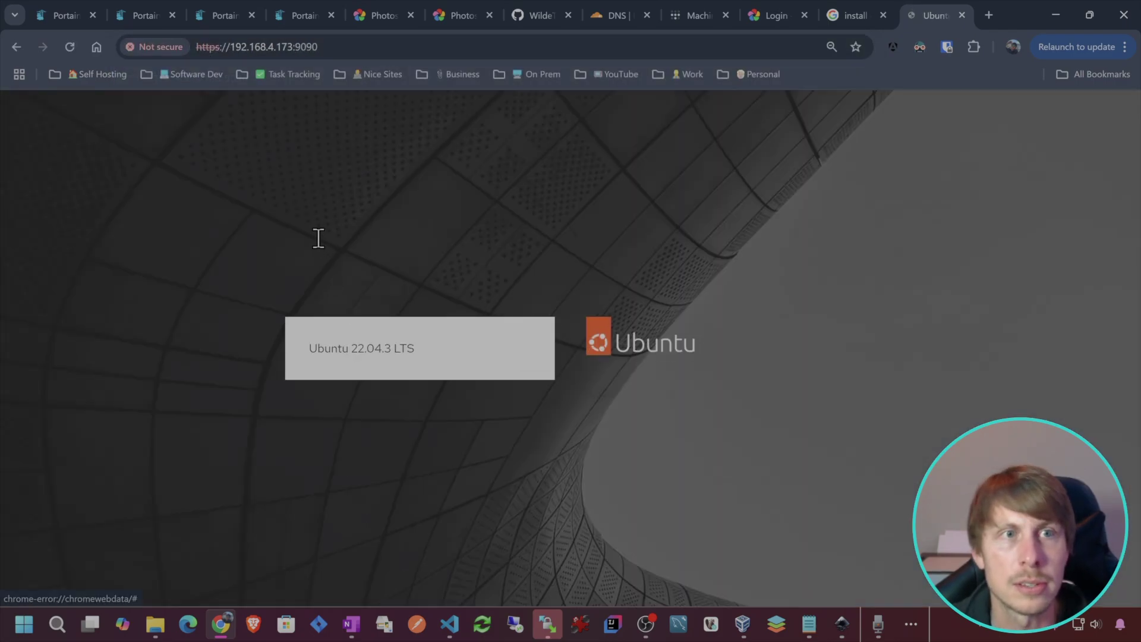
# Log in to the Cockpit web console and turn on administrative access with the account password
pyautogui.click(327, 305)
pyautogui.press('Down')
pyautogui.press('Return')
pyautogui.press('Return')
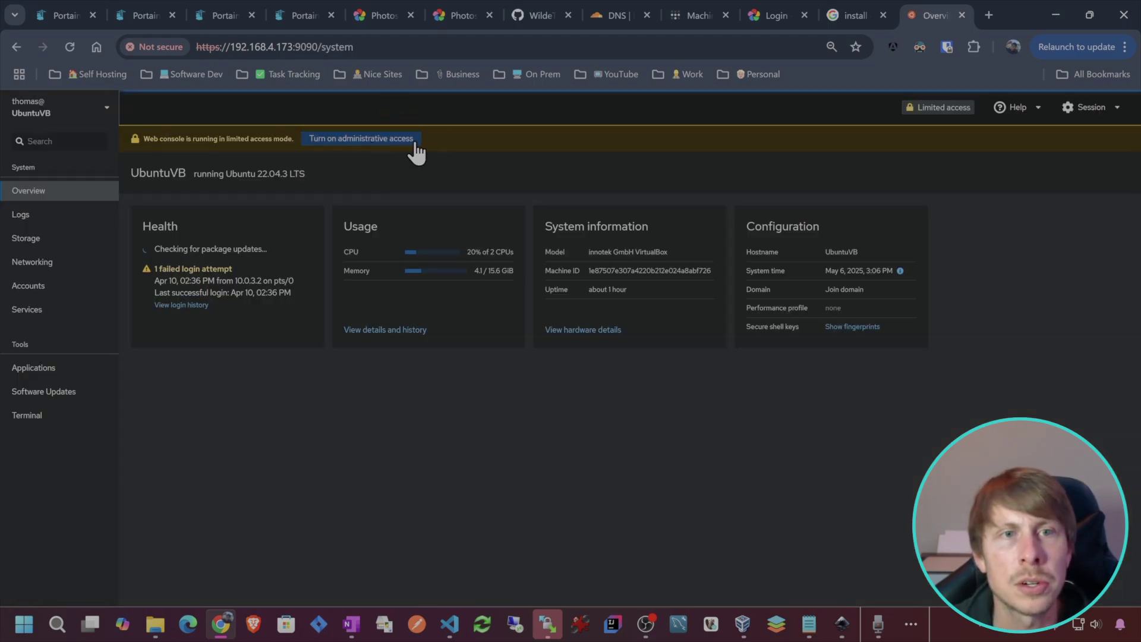
pyautogui.click(370, 142)
pyautogui.click(557, 188)
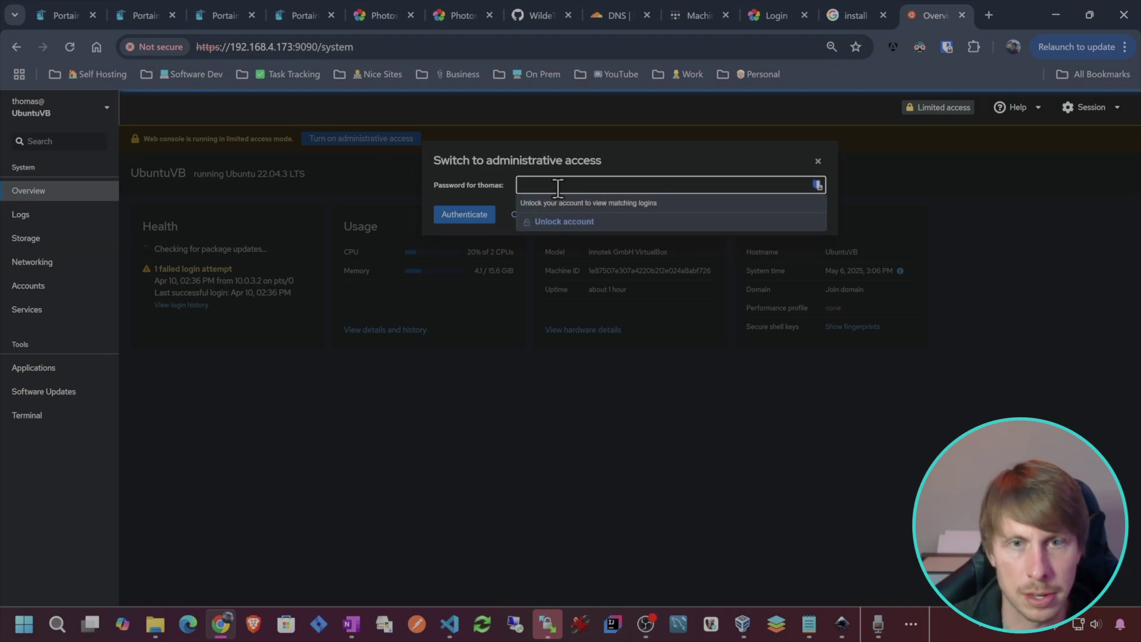
pyautogui.write('****')
pyautogui.press('Return')
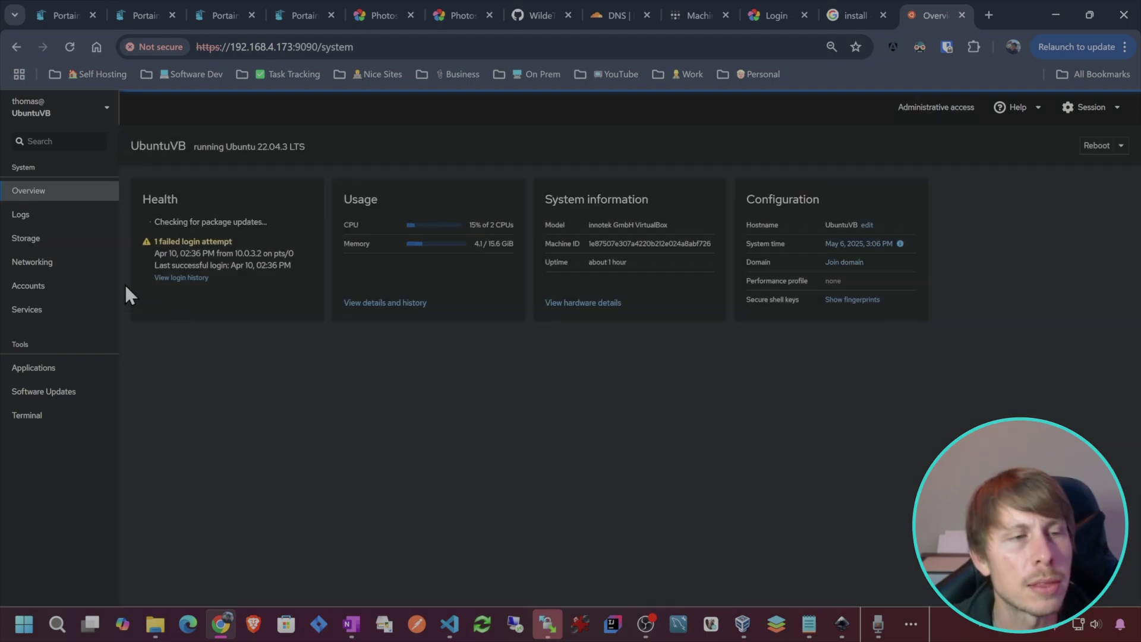
# Start a new system timer in Cockpit named nginx-reload with the description "Hot reload of nginx after cert renewal"
pyautogui.click(31, 312)
pyautogui.click(275, 143)
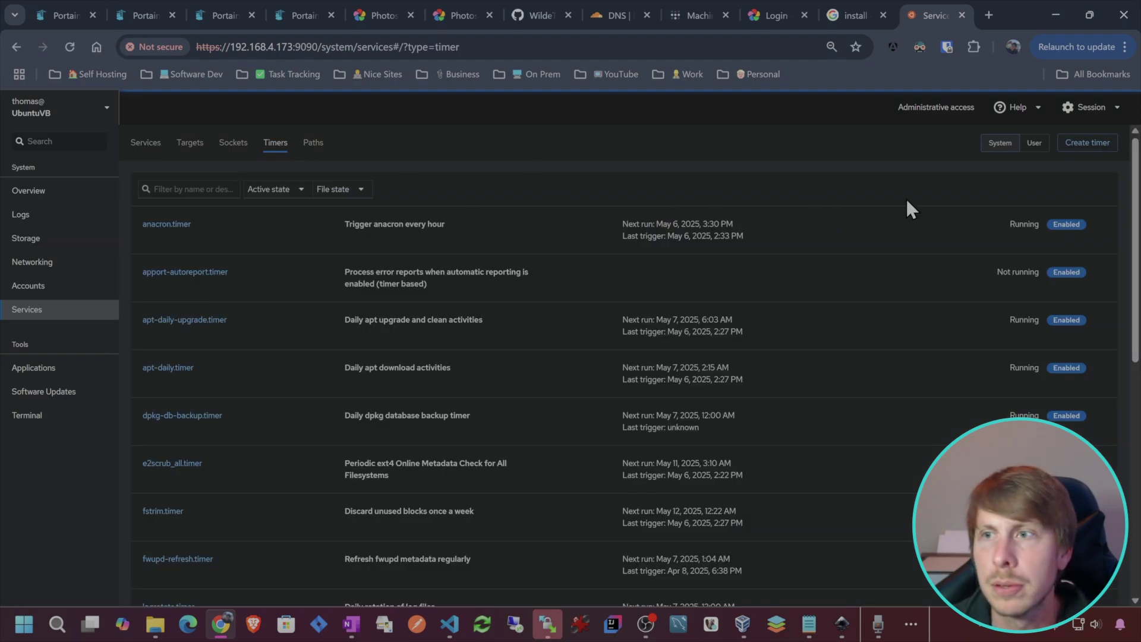
pyautogui.click(1087, 143)
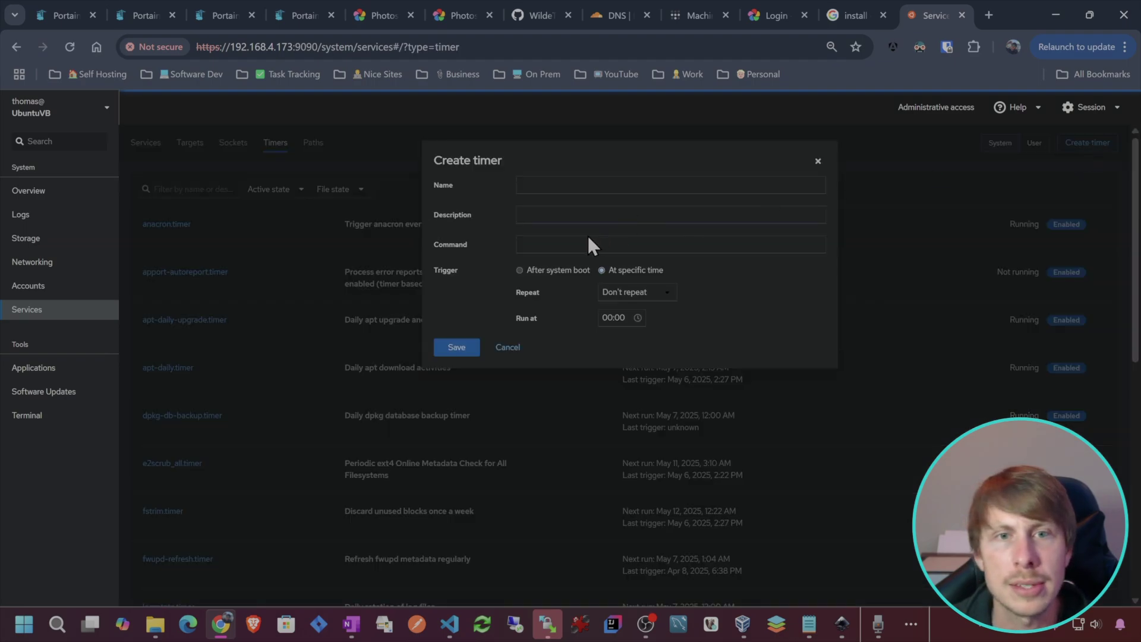
pyautogui.click(603, 185)
pyautogui.write('nginx')
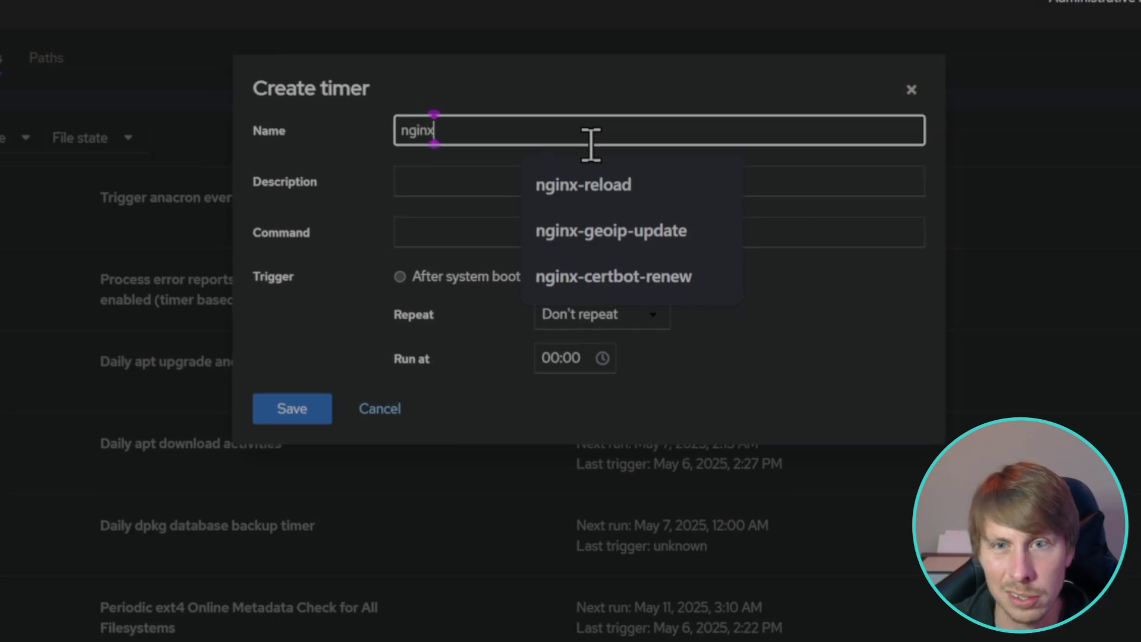
pyautogui.write('-reload')
pyautogui.click(441, 183)
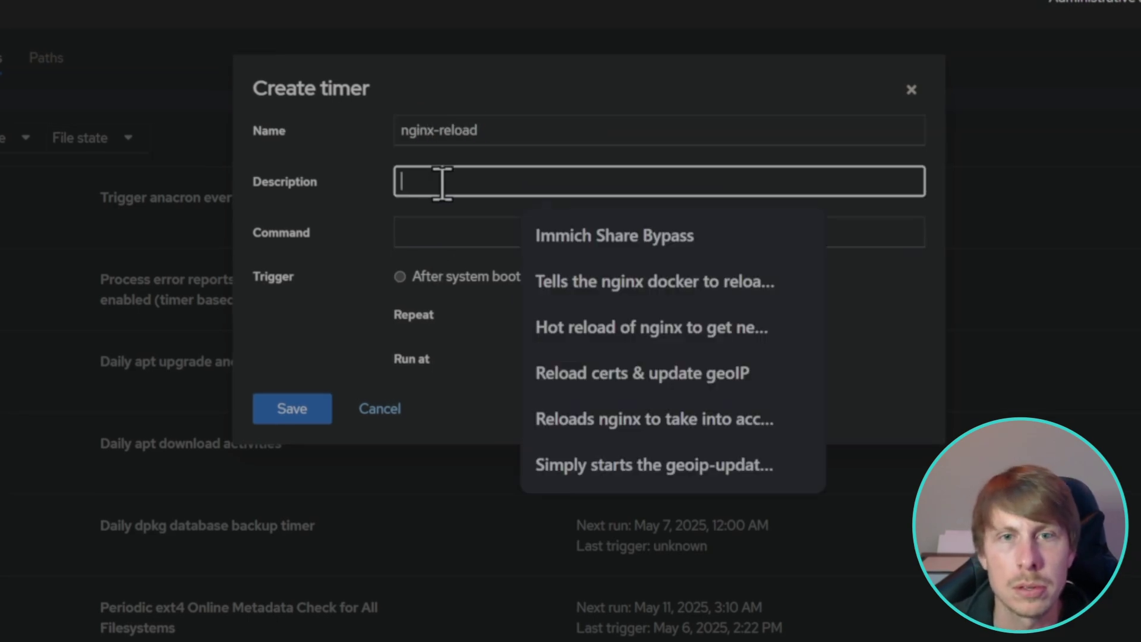
pyautogui.write('Hot reload')
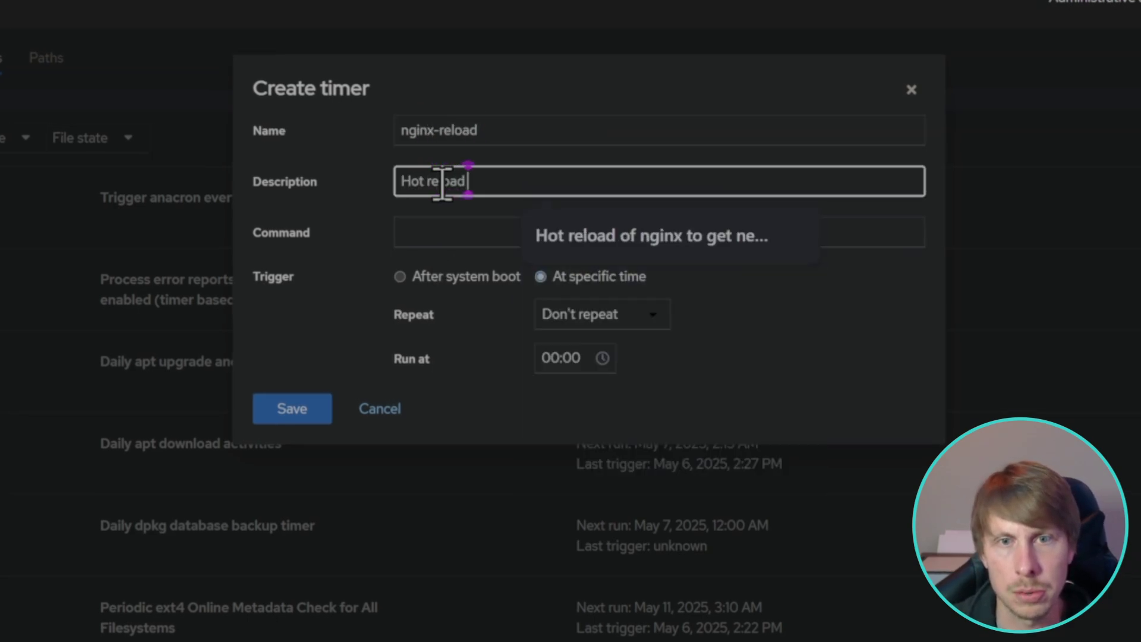
pyautogui.write(' of nginx after cert renewal')
# Set the timer's command to /usr/bin/docker exec nginx nginx -s reload and highlight its parts for review
pyautogui.click(535, 233)
pyautogui.click(614, 301)
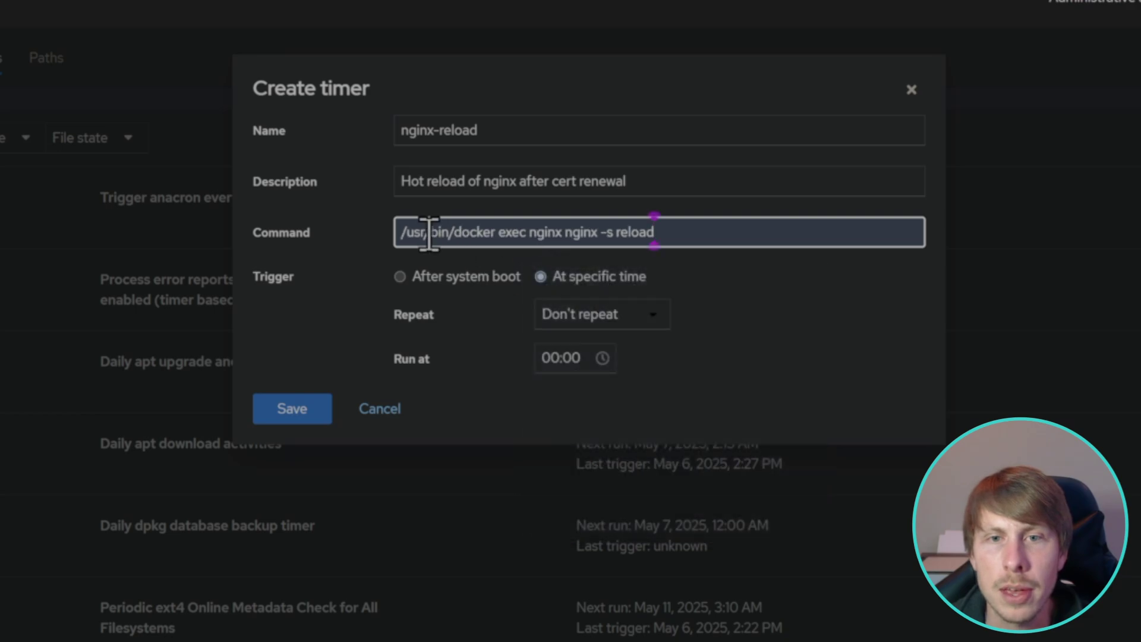
pyautogui.moveTo(398, 234); pyautogui.dragTo(513, 233)
pyautogui.click(561, 233)
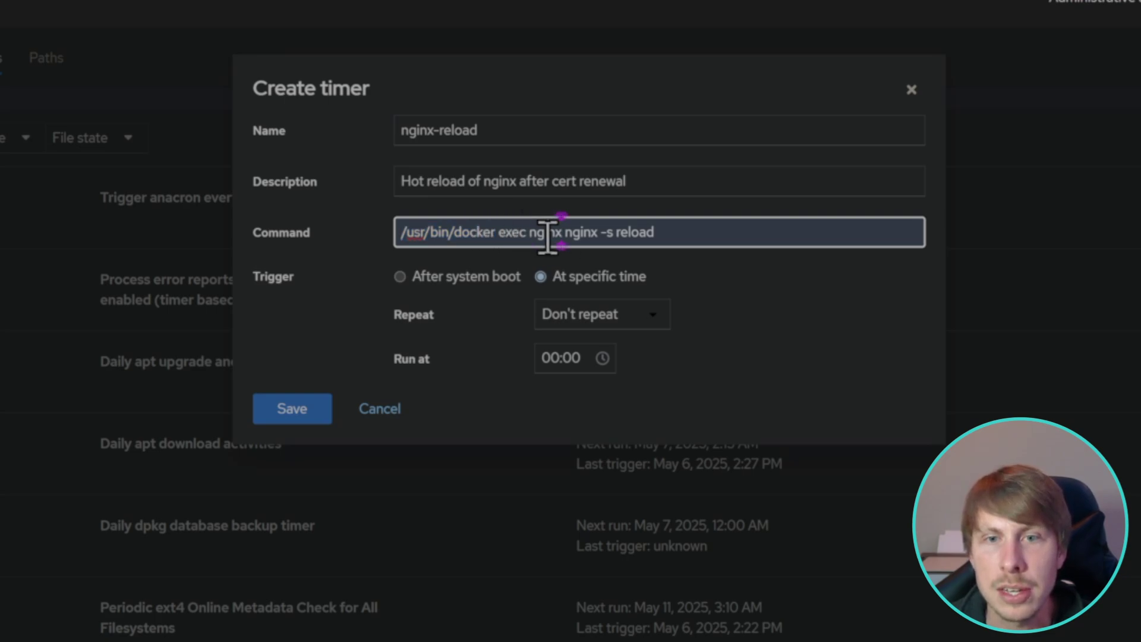
pyautogui.moveTo(566, 233); pyautogui.dragTo(683, 233)
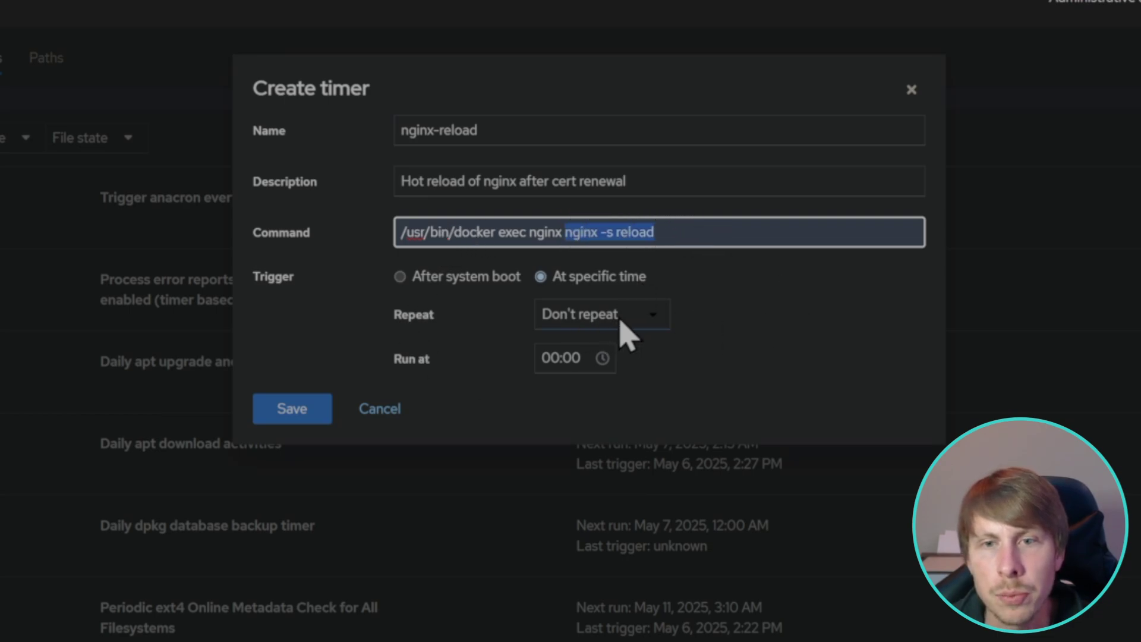
# Schedule the nginx-reload timer to repeat daily at 02:00 and save it
pyautogui.click(621, 318)
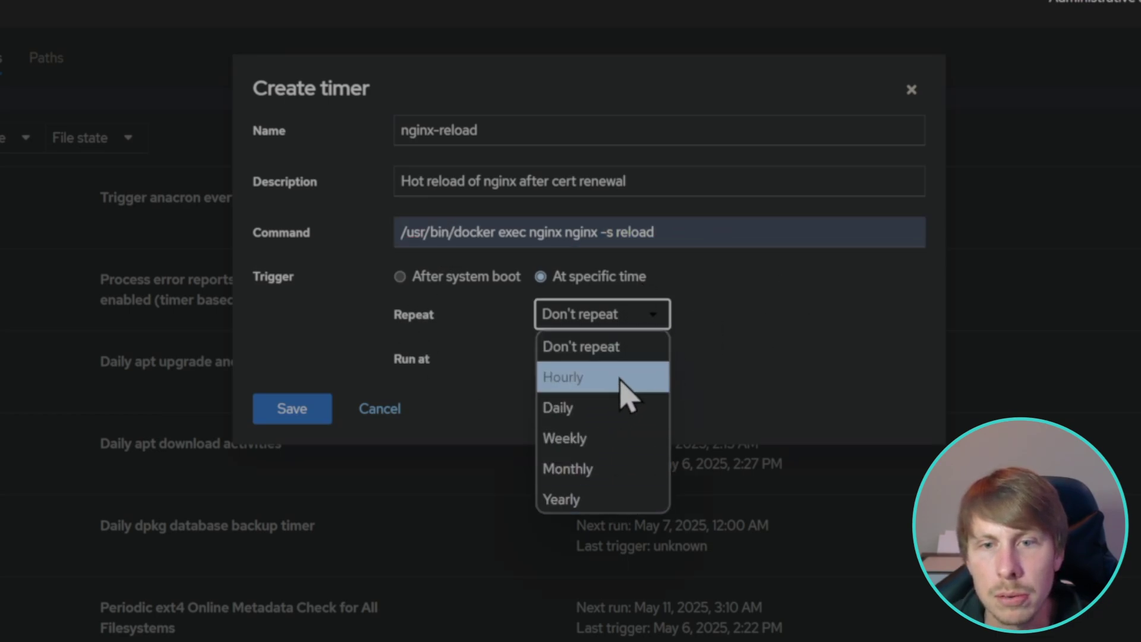
pyautogui.click(618, 408)
pyautogui.click(608, 358)
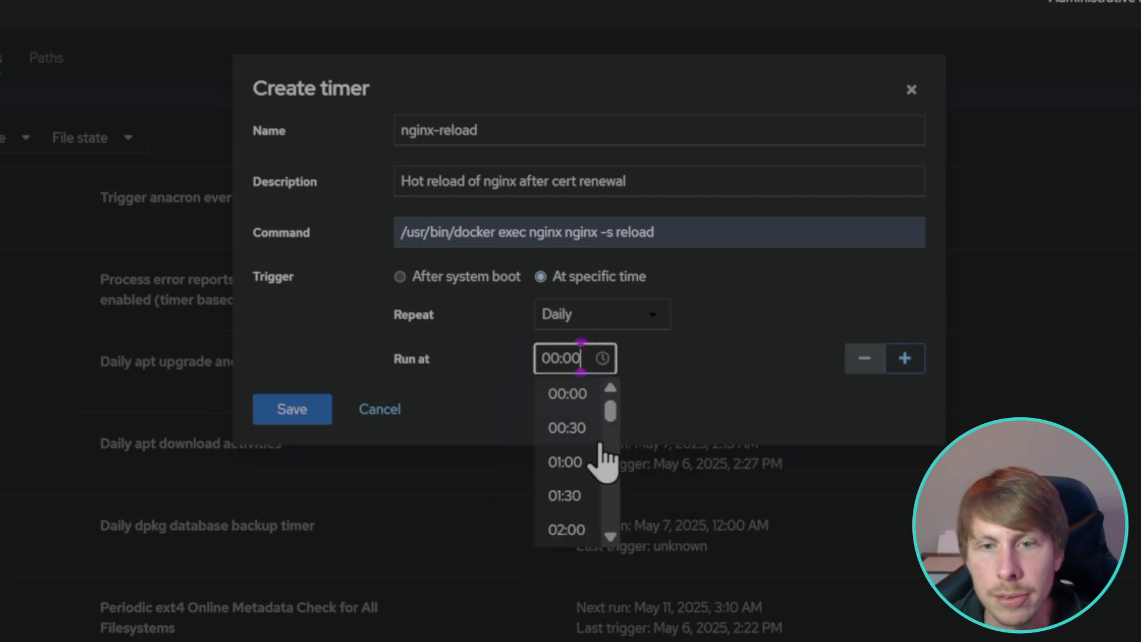
pyautogui.click(581, 531)
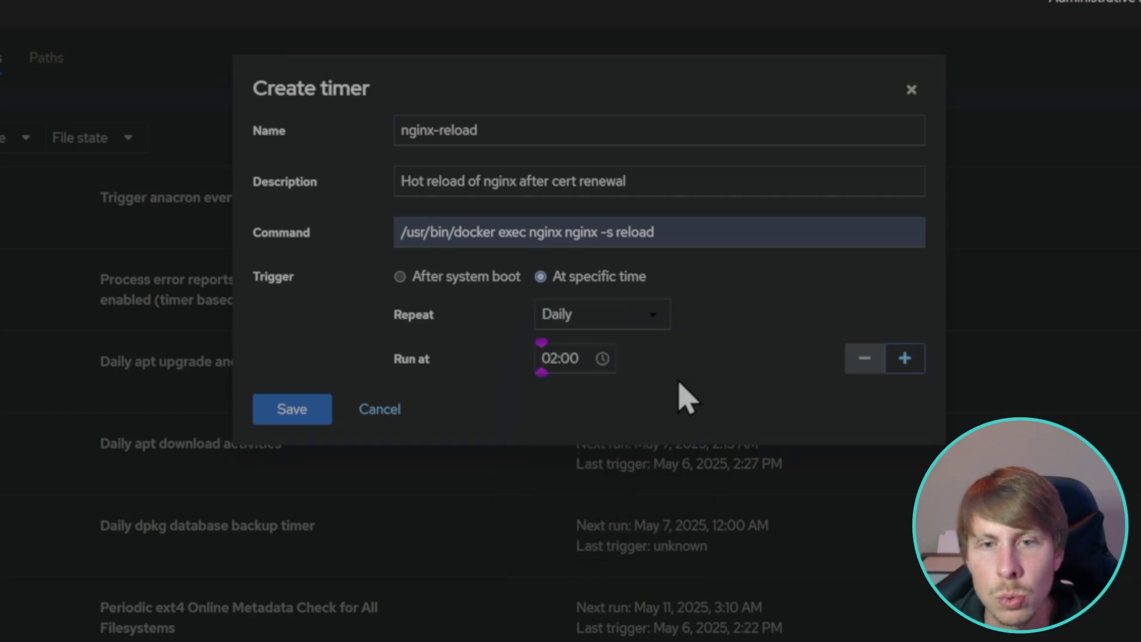
pyautogui.click(291, 409)
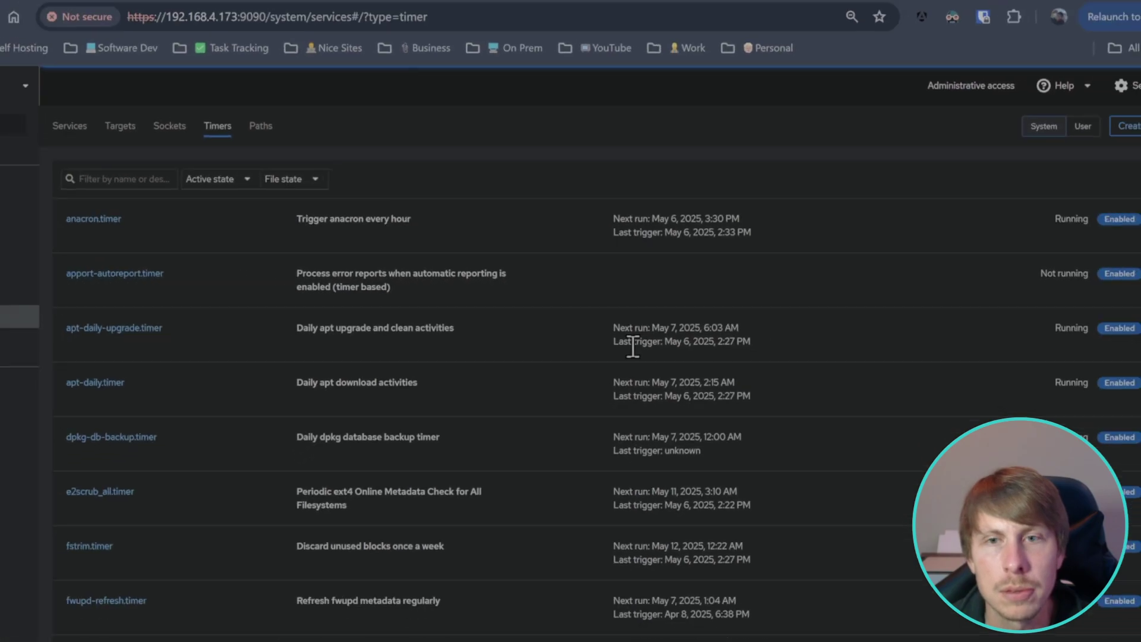
# Filter the timers for nginx, and open nginx-reload.timer and the nginx-reload.service it triggers
pyautogui.click(179, 193)
pyautogui.write('nginx')
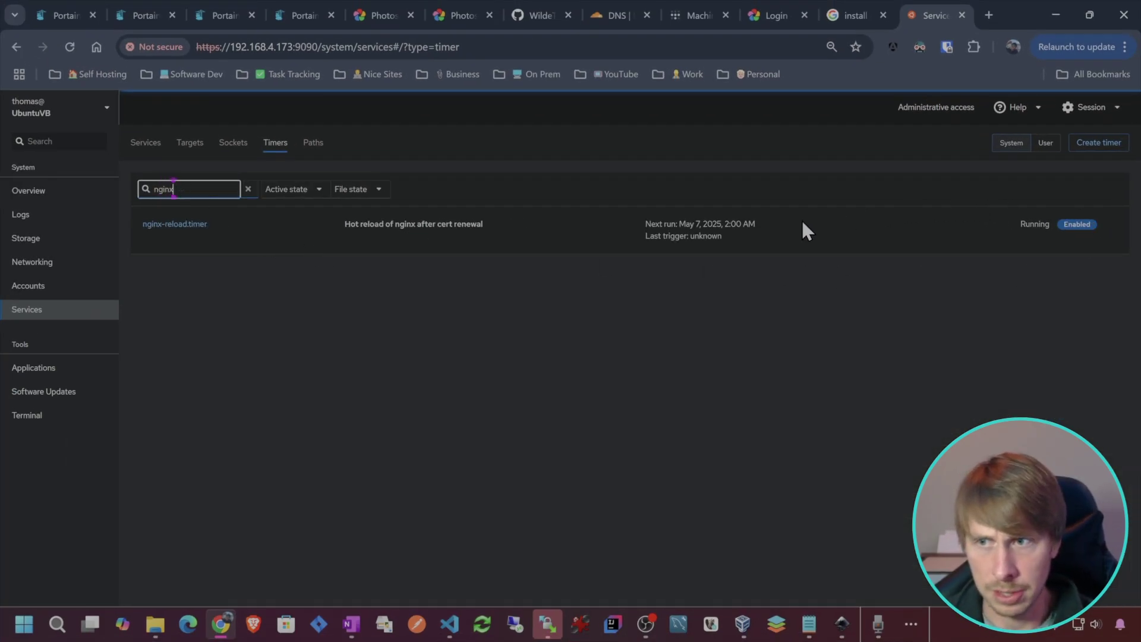
pyautogui.click(176, 224)
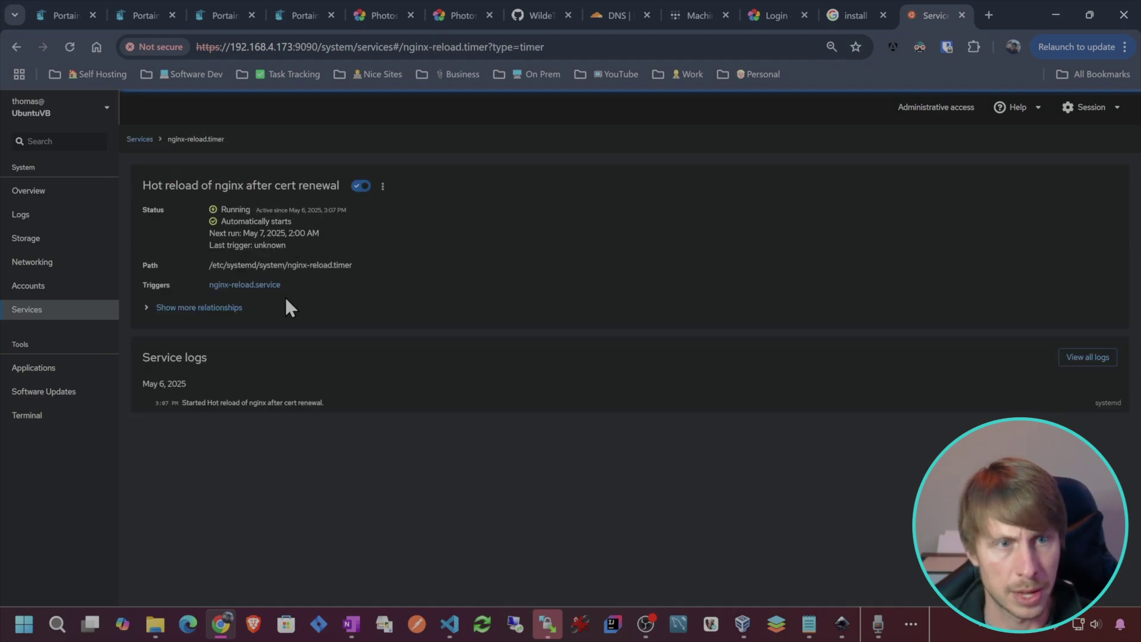
pyautogui.click(241, 287)
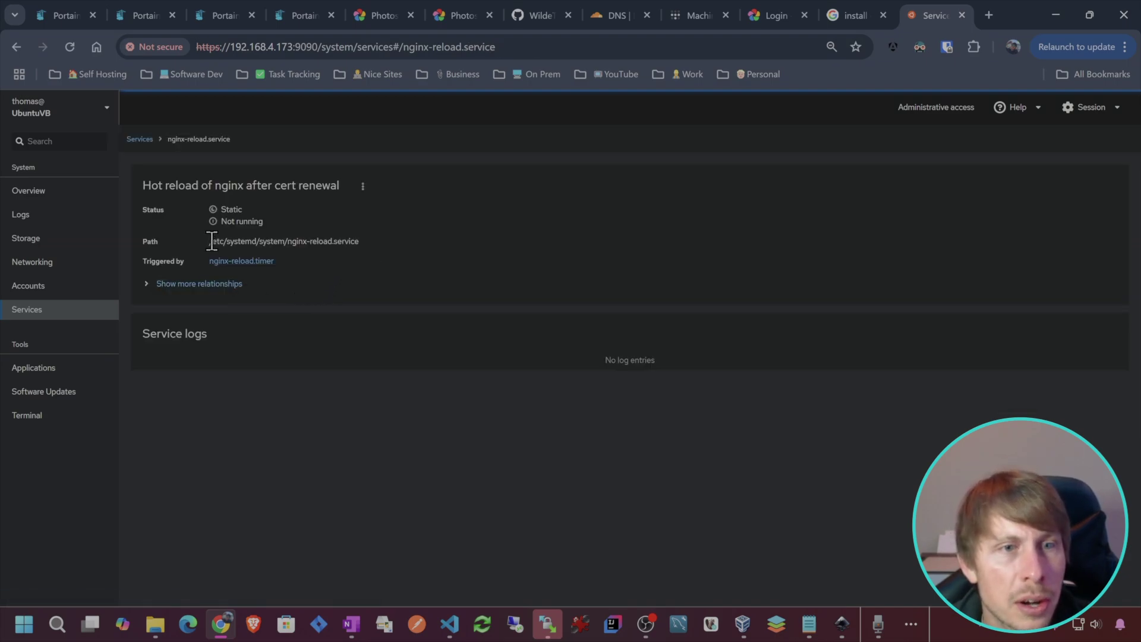
# Copy the service's file path and open /etc/systemd/system/nginx-reload.service with sudo nano in the VS Code terminal
pyautogui.moveTo(209, 242); pyautogui.dragTo(264, 244)
pyautogui.moveTo(359, 242); pyautogui.dragTo(218, 243)
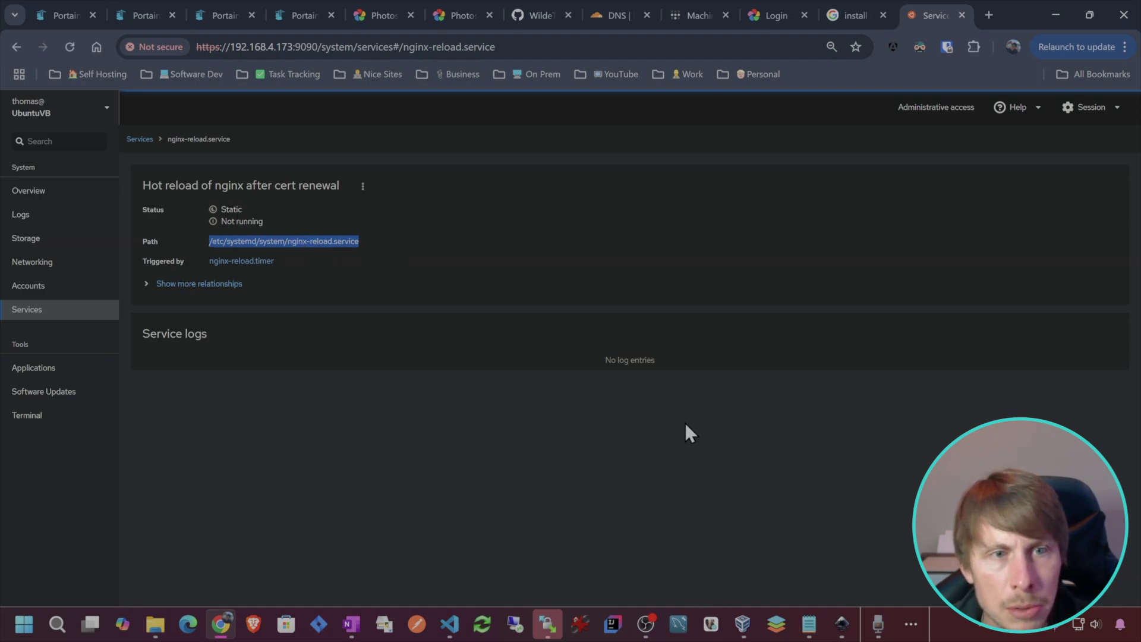
pyautogui.click(449, 624)
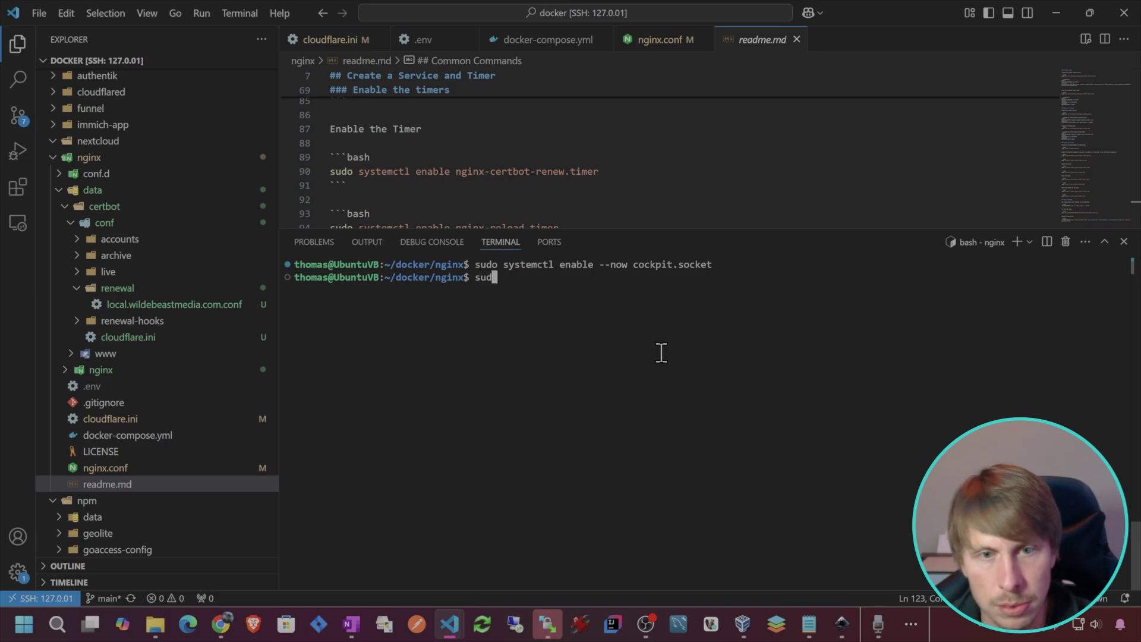
pyautogui.write('nano')
pyautogui.hotkey('ctrl', 'v')
pyautogui.hotkey('ctrl', 'u')
pyautogui.write('sudo nano')
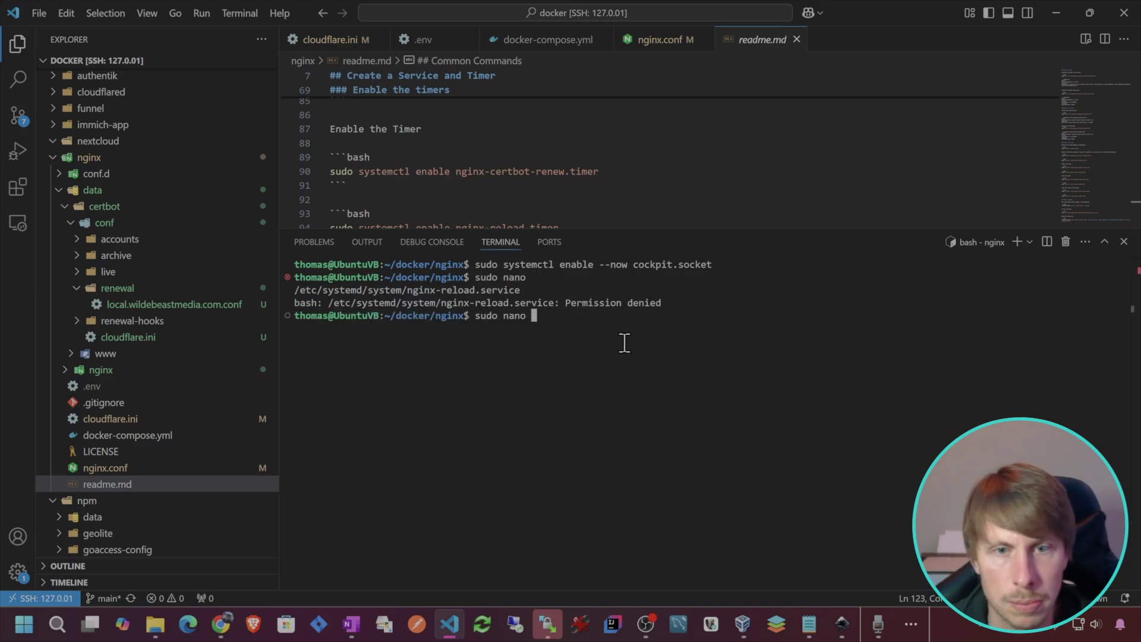
pyautogui.write('/etc/systemd/system/nginx-reload.service')
pyautogui.press('Return')
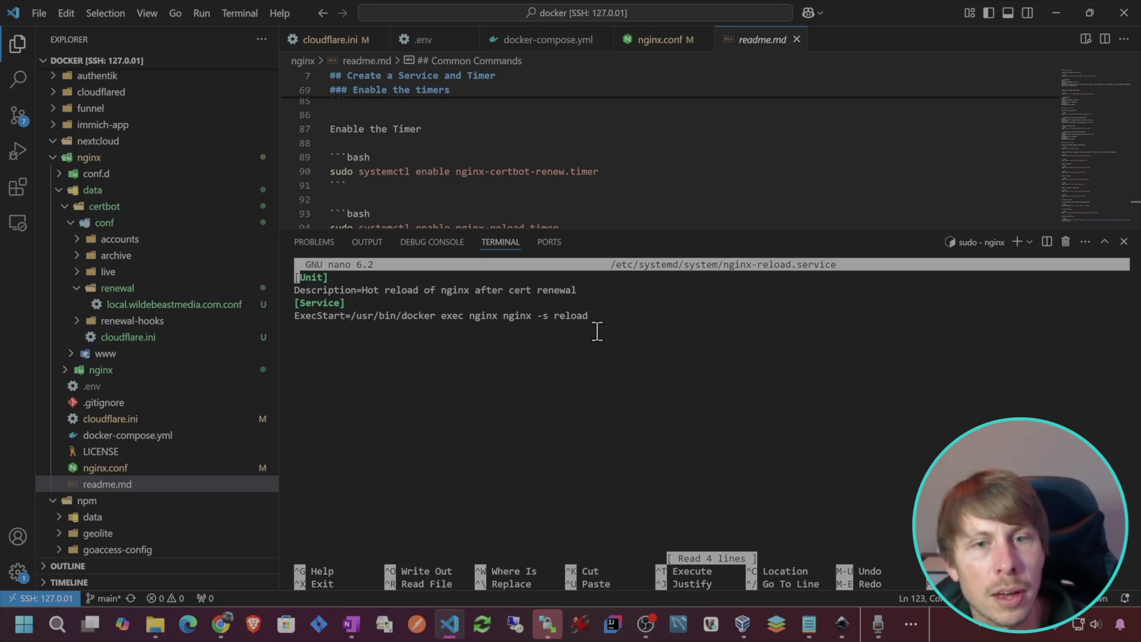
# Highlight the Description and ExecStart lines in nginx-reload.service to examine the unit's contents
pyautogui.moveTo(602, 318); pyautogui.dragTo(297, 290)
pyautogui.click(443, 304)
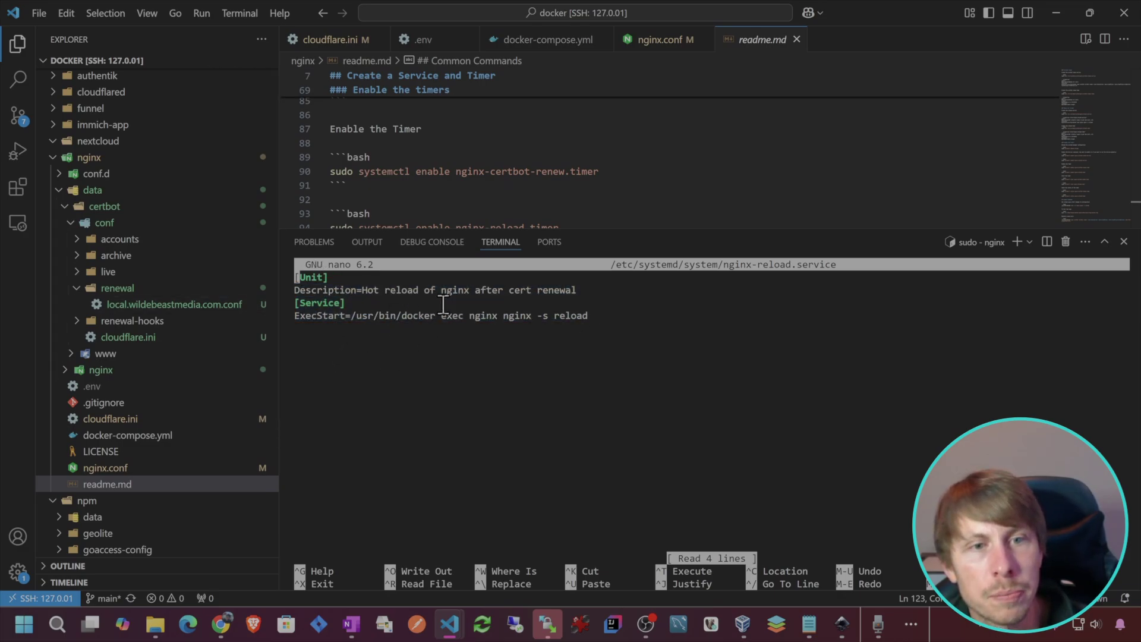
pyautogui.moveTo(606, 293); pyautogui.dragTo(295, 290)
pyautogui.click(601, 326)
pyautogui.moveTo(645, 317); pyautogui.dragTo(305, 321)
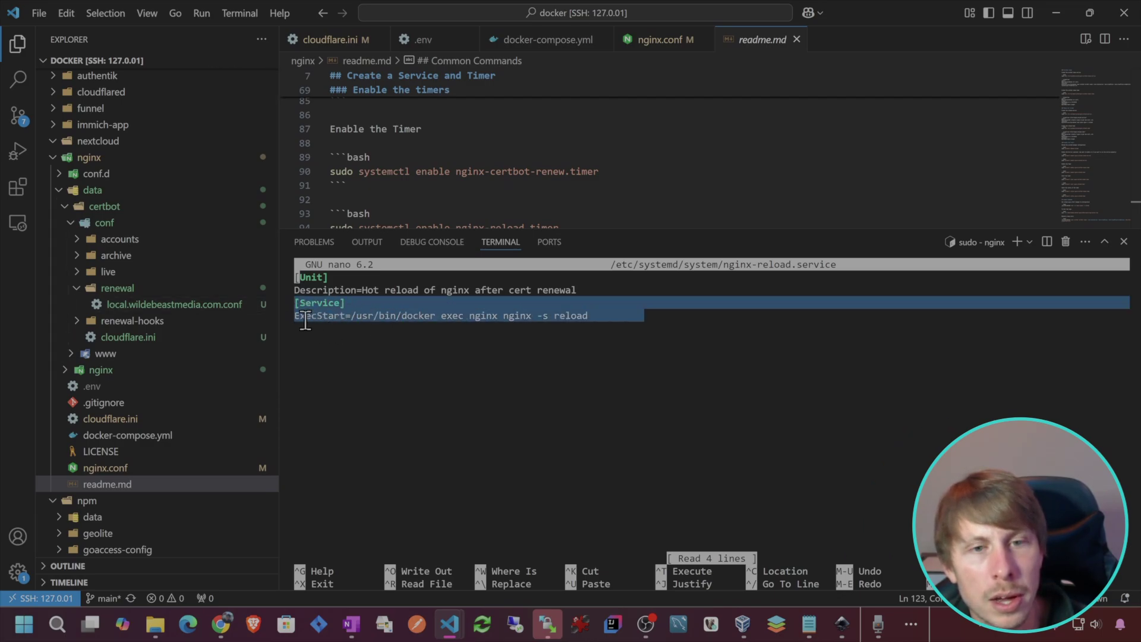
pyautogui.moveTo(590, 316); pyautogui.dragTo(391, 316)
pyautogui.click(615, 326)
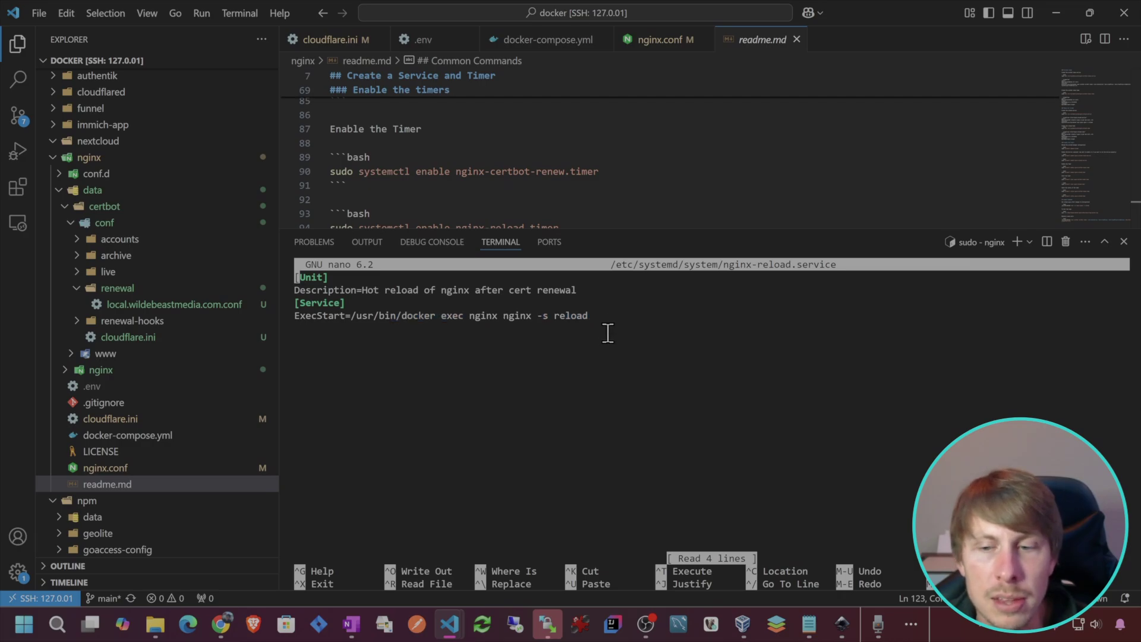
# Exit nano, switch to Chrome, and open the Cloudflare Zero Trust network tunnels list down to Ubuntu Demo
pyautogui.hotkey('ctrl', 'x')
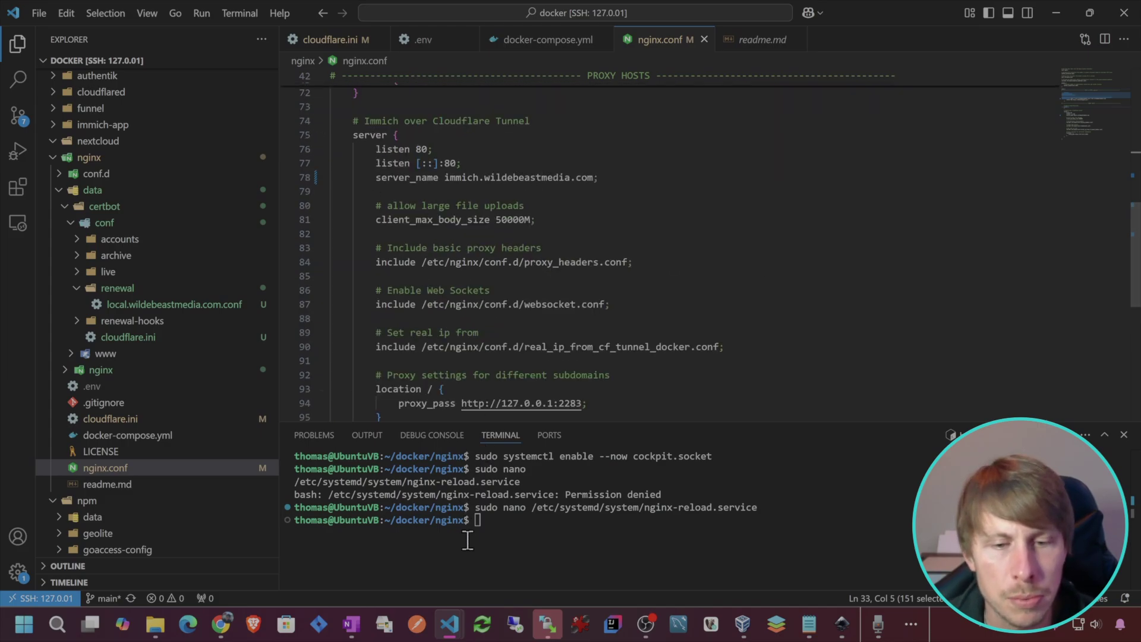
pyautogui.click(220, 624)
pyautogui.hotkey('ctrl', '2')
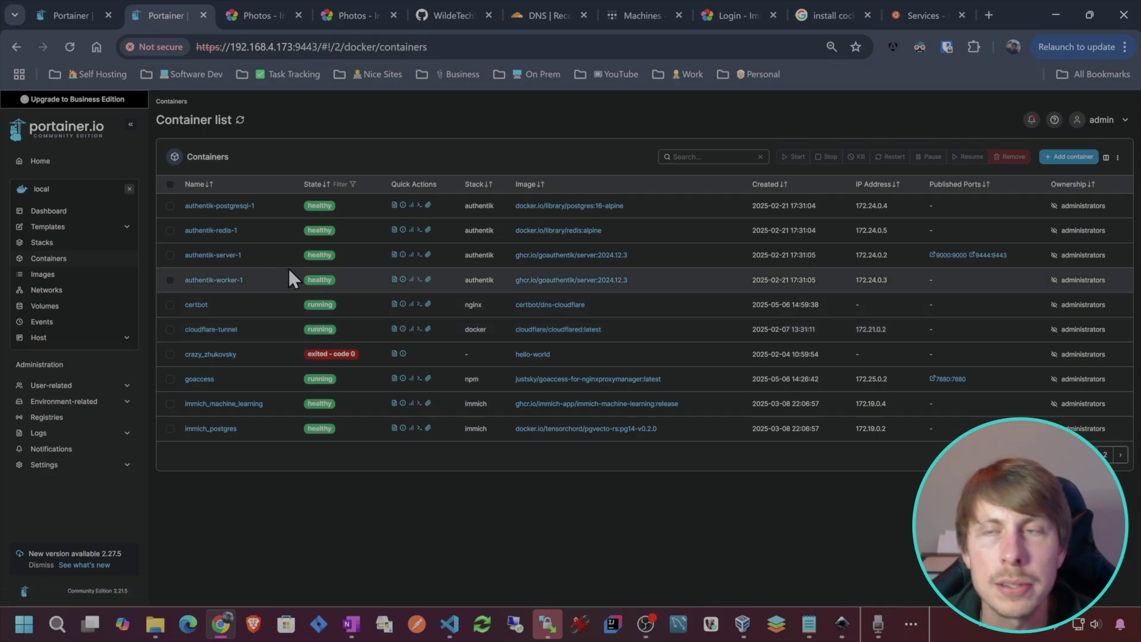
pyautogui.click(556, 17)
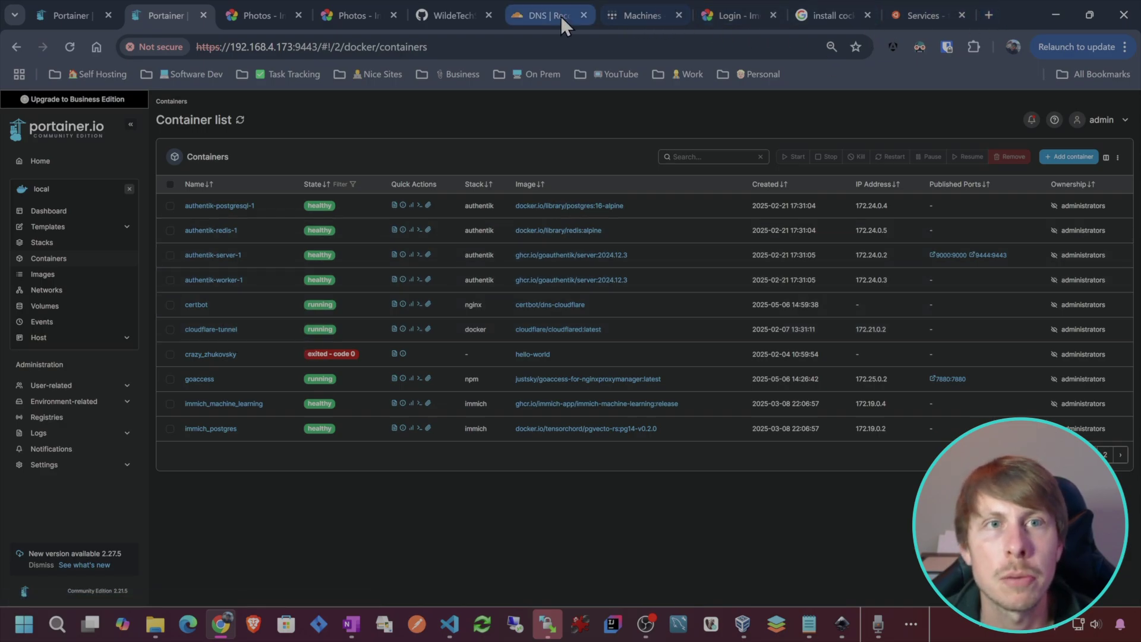
pyautogui.click(80, 475)
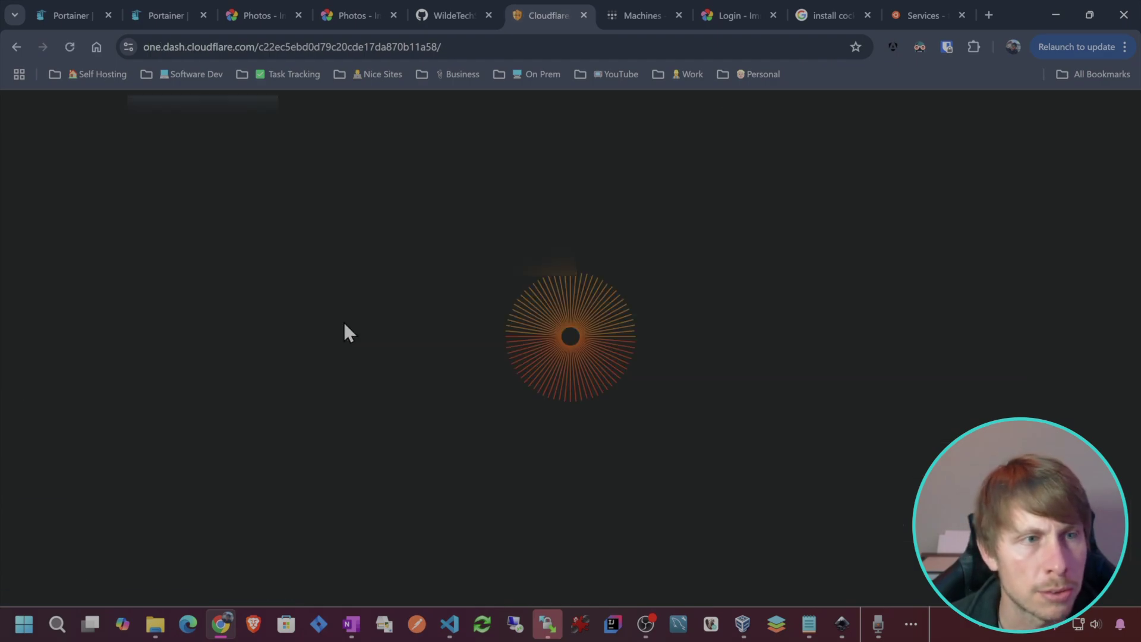
pyautogui.click(98, 376)
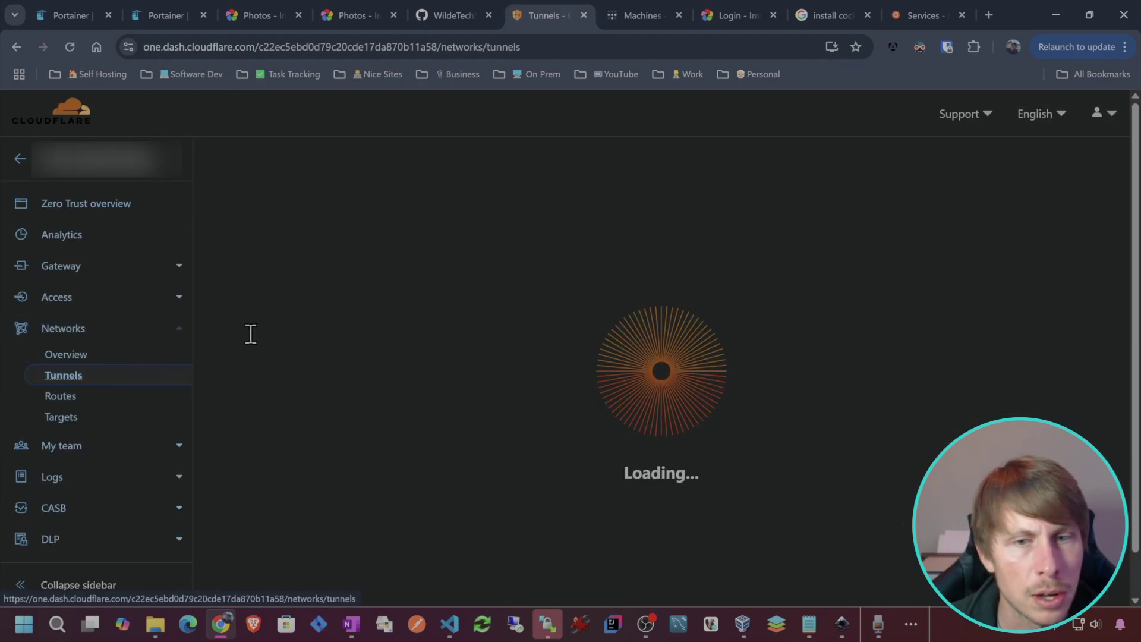
pyautogui.scroll(-3, 502, 522)
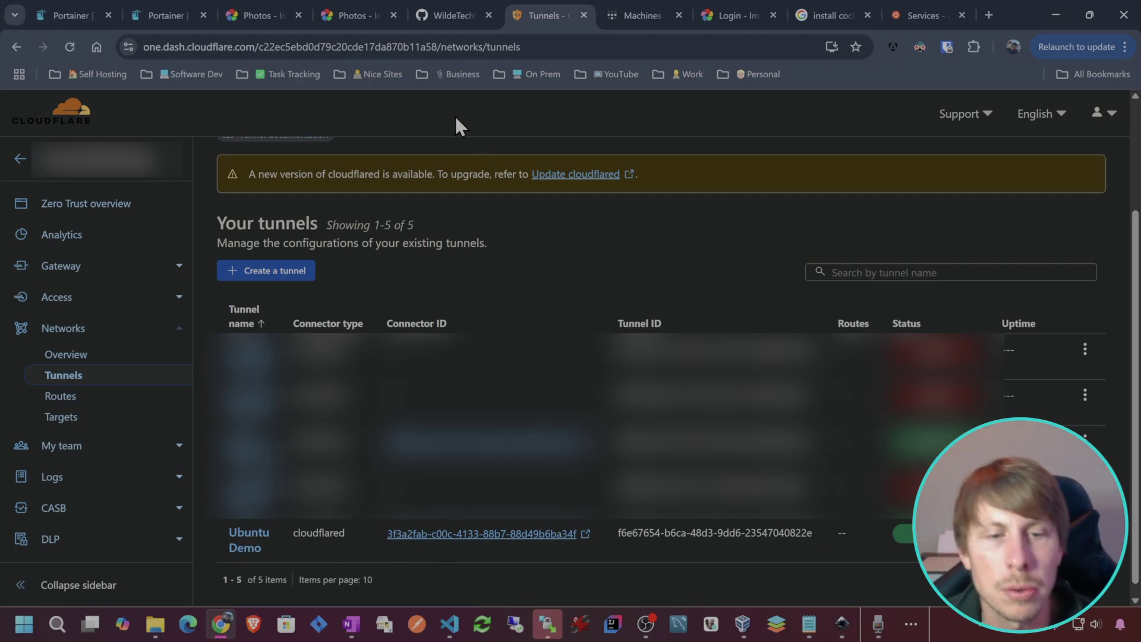
# Copy the local Immich address, load it in a new tab as immich.wildebeastmedia.com without the "local." part, and dismiss the new-version notice
pyautogui.click(351, 15)
pyautogui.moveTo(299, 51); pyautogui.dragTo(130, 50)
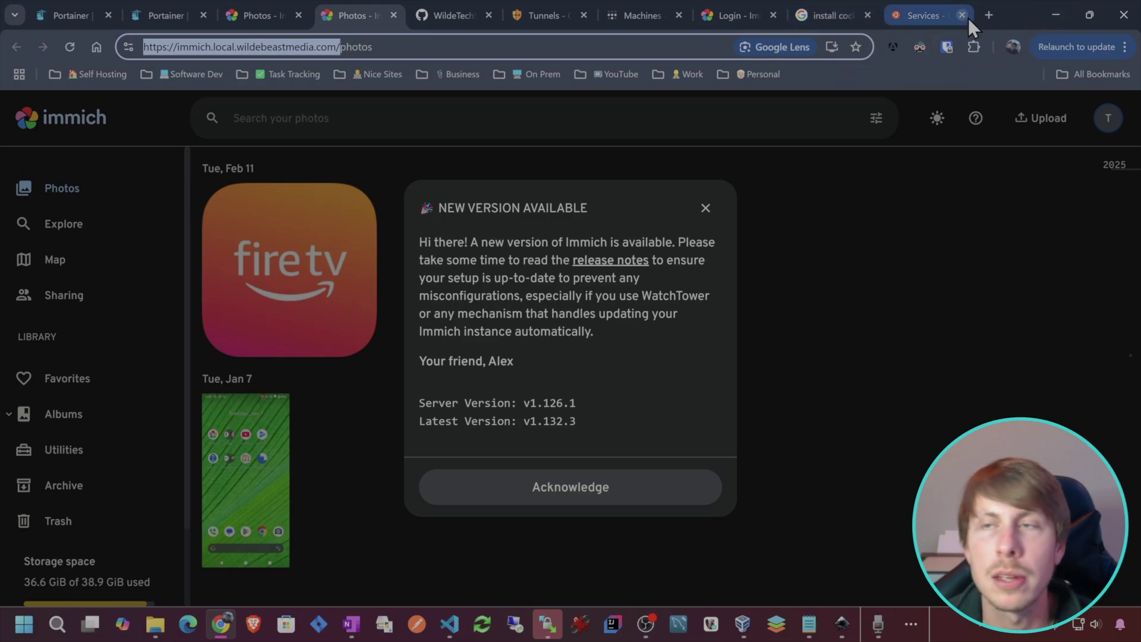
pyautogui.click(989, 15)
pyautogui.hotkey('ctrl', 'v')
pyautogui.doubleClick(250, 55)
pyautogui.press('BackSpace')
pyautogui.press('BackSpace')
pyautogui.press('Return')
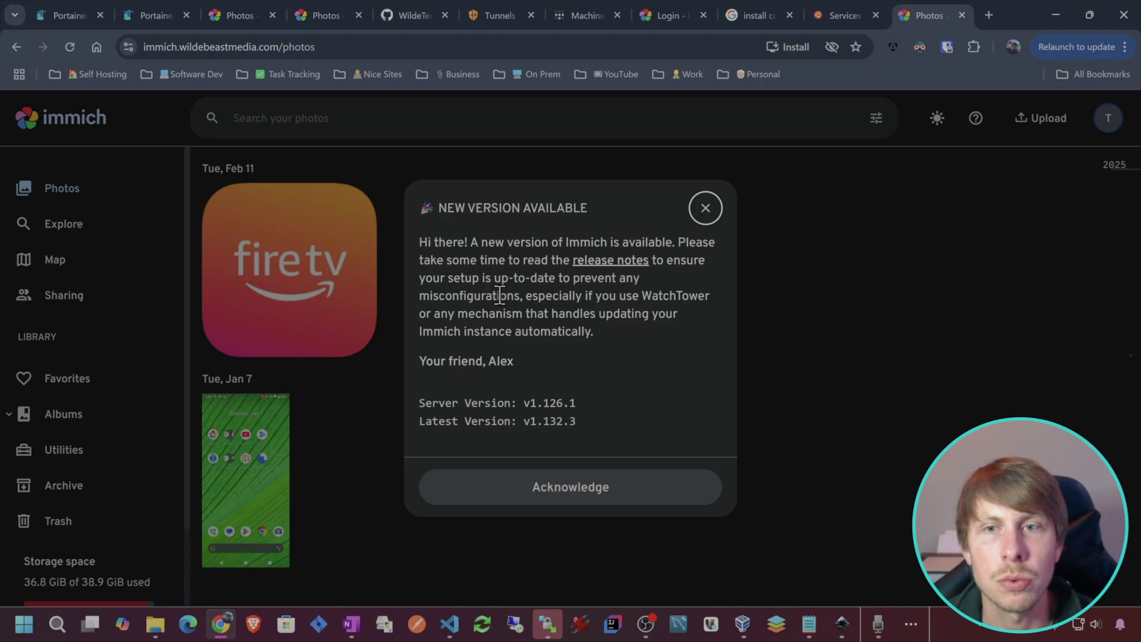
pyautogui.click(706, 209)
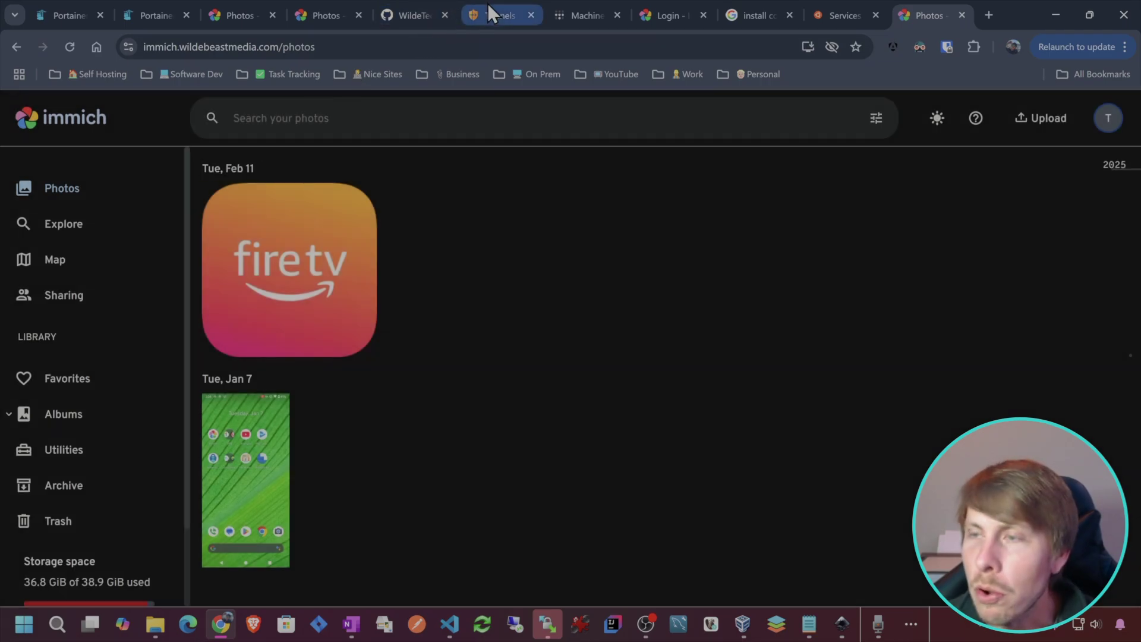
# Examine the Ubuntu Demo tunnel's connector diagnostics, and open its public hostnames to see the service behind immich.wildebeastmedia.com
pyautogui.moveTo(484, 13)
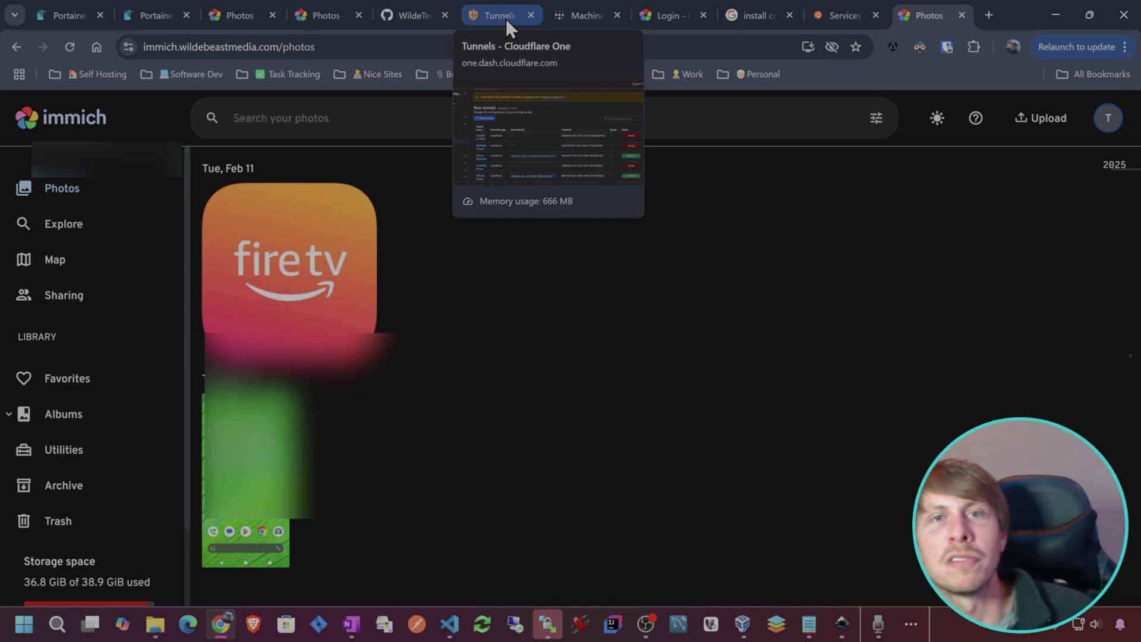
pyautogui.click(506, 16)
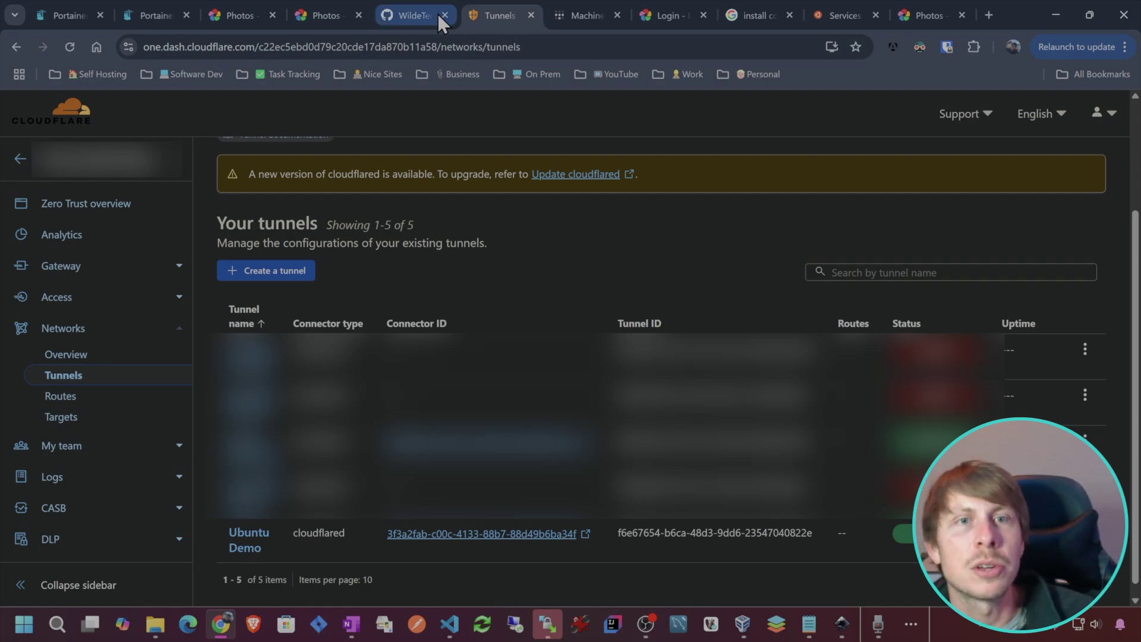
pyautogui.scroll(-1, 308, 372)
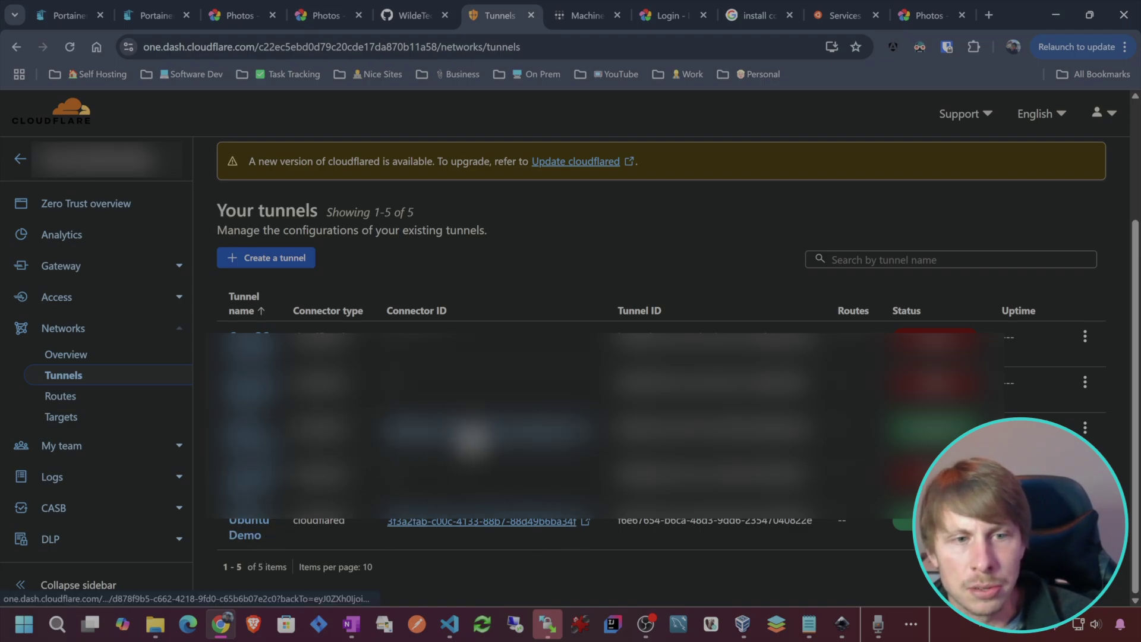
pyautogui.click(515, 521)
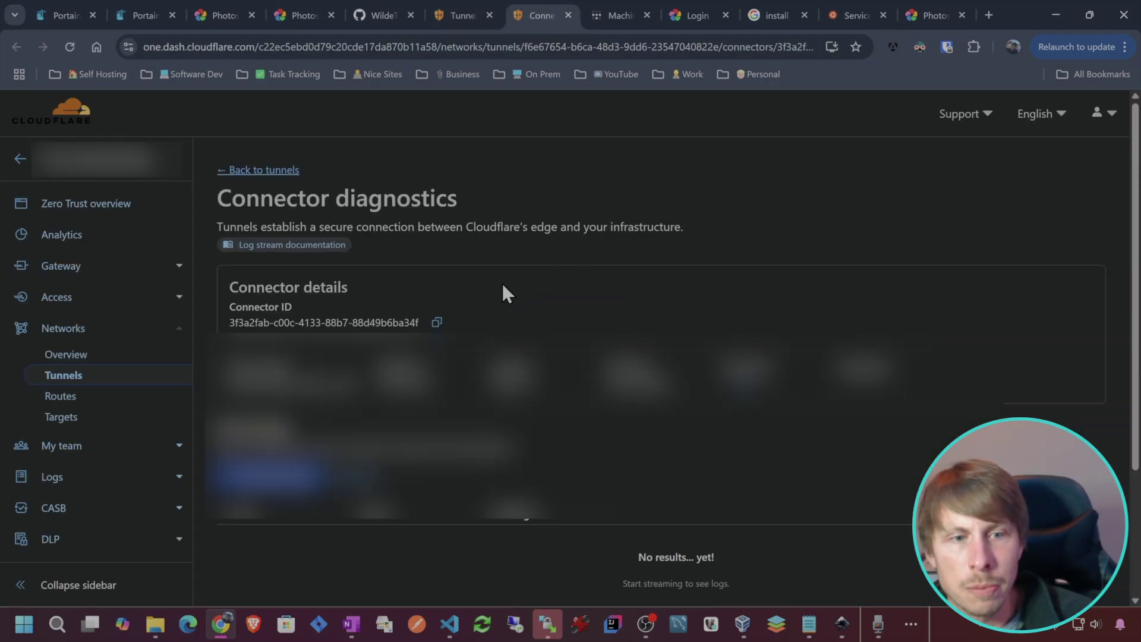
pyautogui.scroll(-1, 408, 214)
pyautogui.scroll(-2, 624, 220)
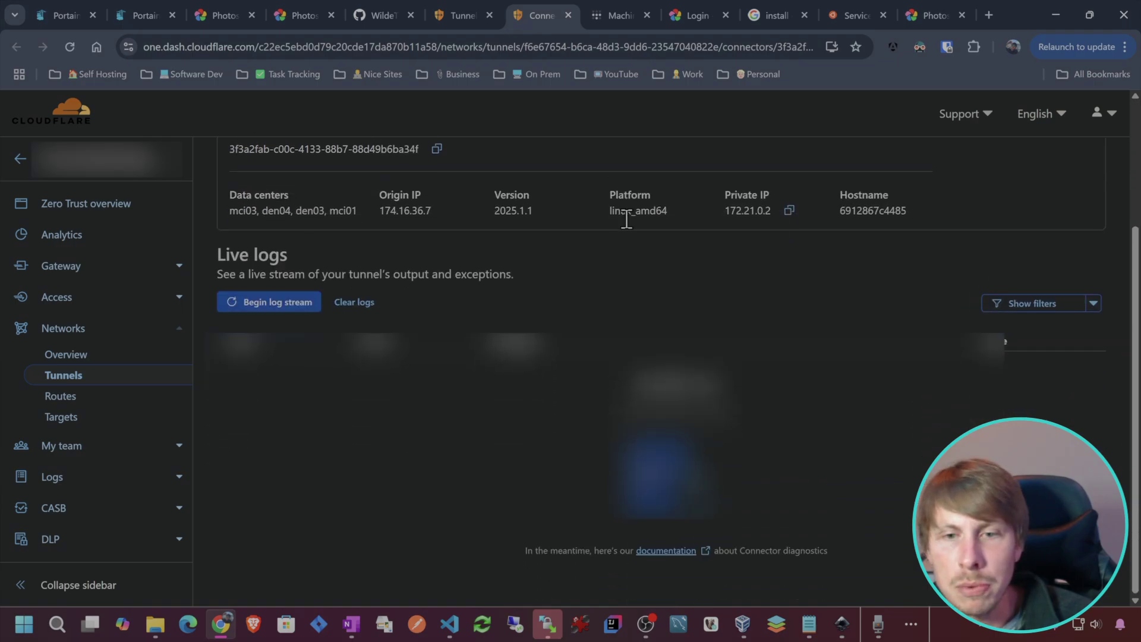
pyautogui.scroll(3, 626, 221)
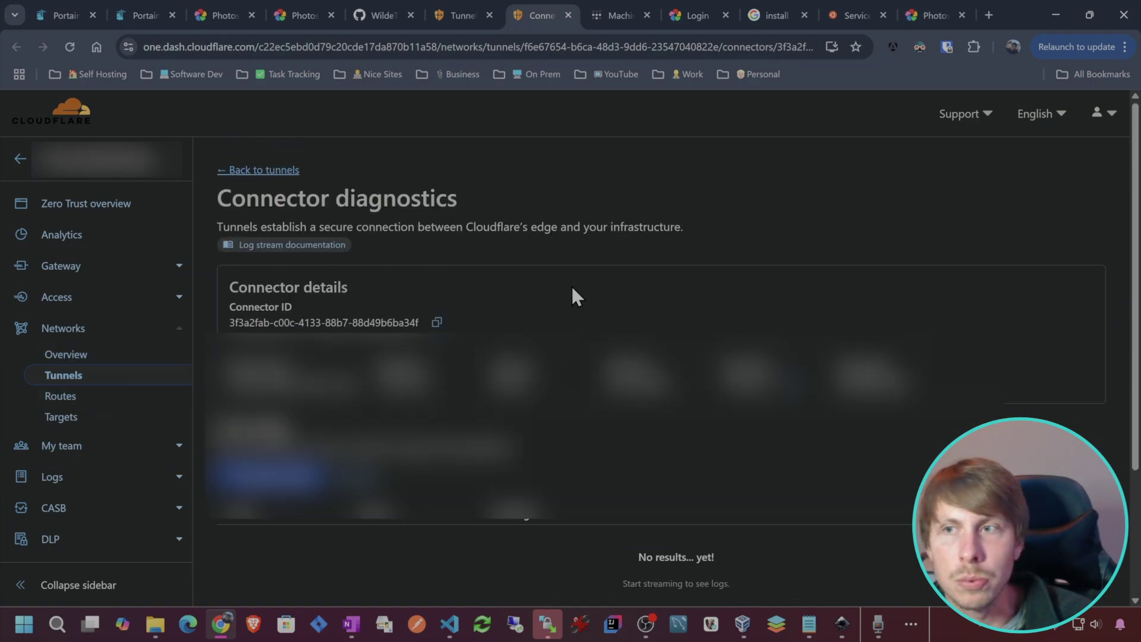
pyautogui.hotkey('alt', 'Left')
pyautogui.hotkey('alt', 'Left')
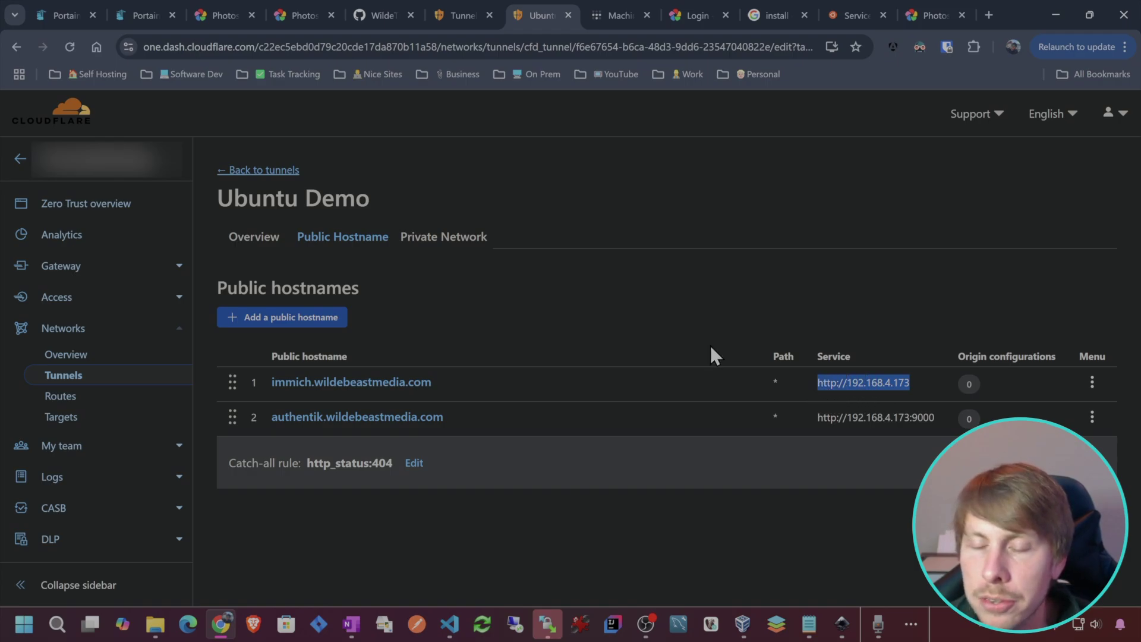
# Switch to VS Code and highlight the real_ip_from_cf_tunnel_docker.conf include line in the Immich over Cloudflare Tunnel block of nginx.conf
pyautogui.moveTo(448, 624)
pyautogui.click(692, 529)
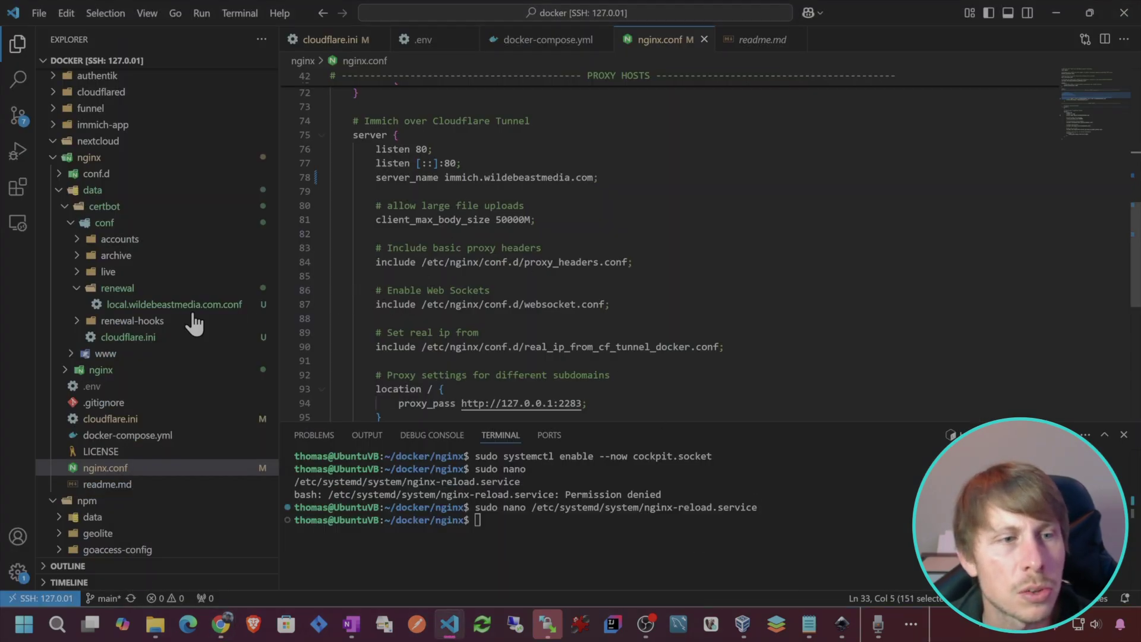
pyautogui.scroll(-2, 551, 351)
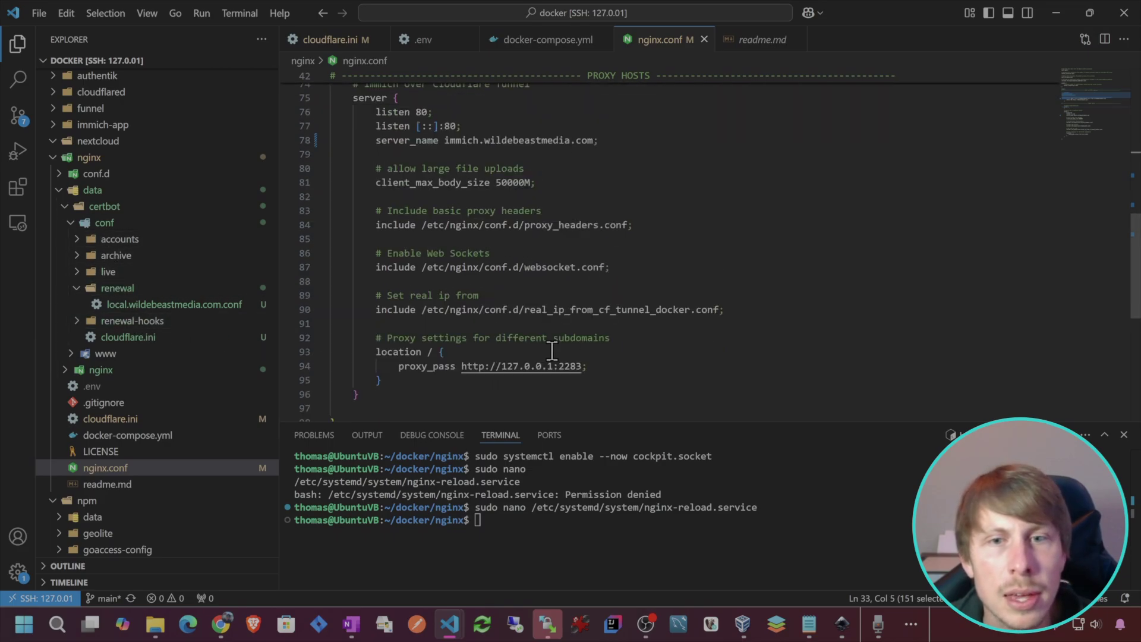
pyautogui.moveTo(734, 308); pyautogui.dragTo(451, 310)
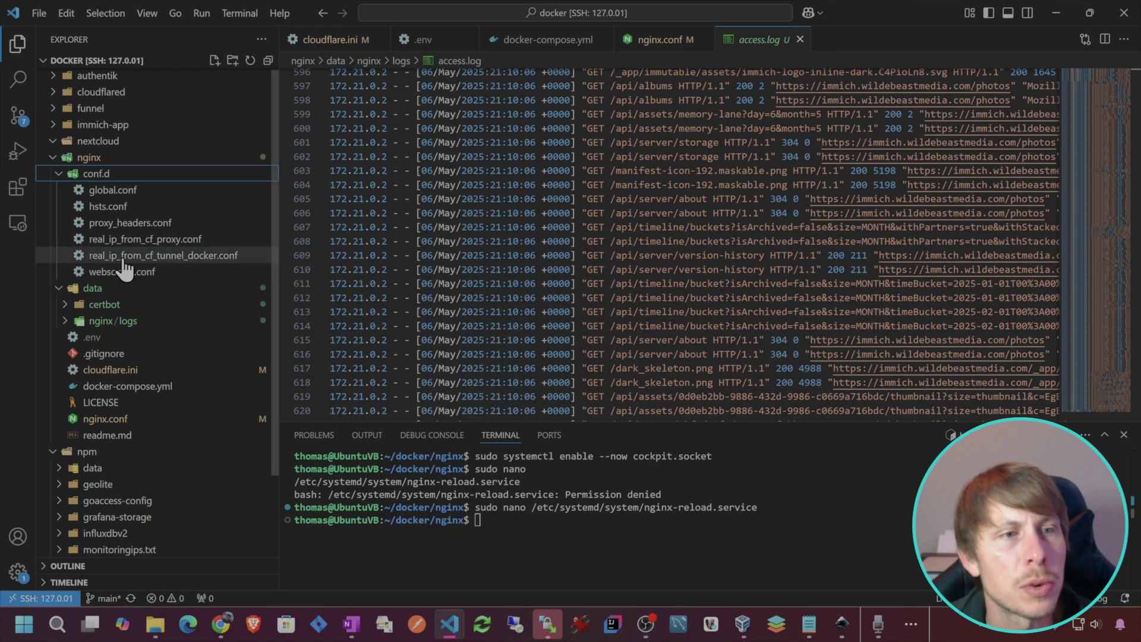
# Open real_ip_from_cf_tunnel_docker.conf from conf.d, highlight its set_real_ip_from lines, and keep the file open beside nginx.conf
pyautogui.click(172, 257)
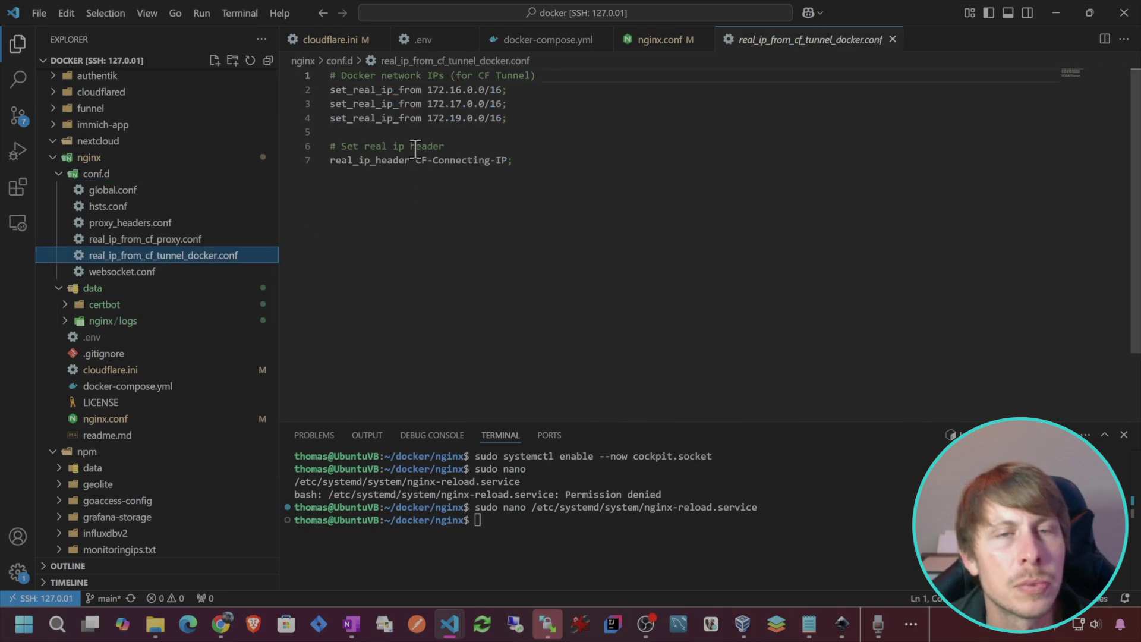
pyautogui.moveTo(508, 118); pyautogui.dragTo(331, 89)
pyautogui.click(657, 39)
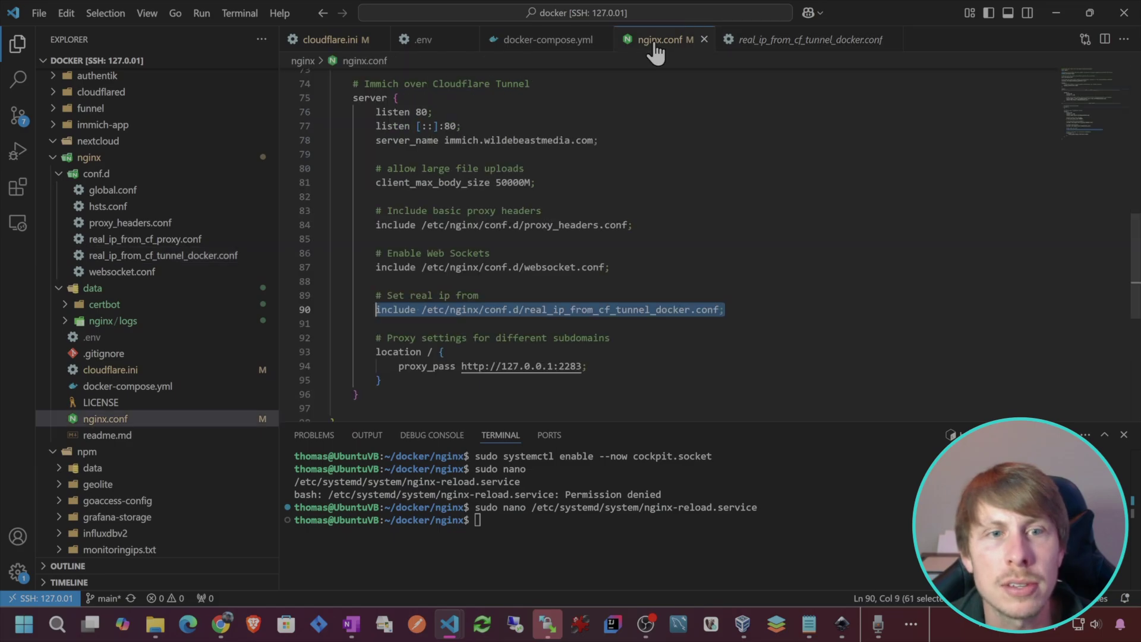
pyautogui.doubleClick(808, 39)
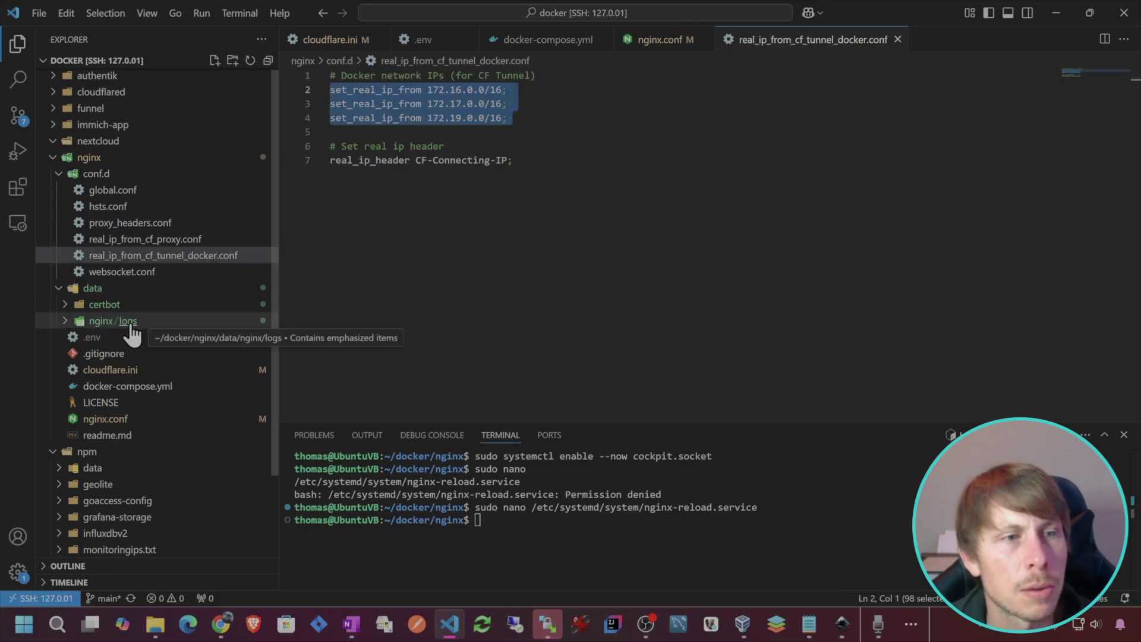
# Open access.log from nginx/logs and compare its client IP addresses with the ranges in real_ip_from_cf_tunnel_docker.conf
pyautogui.click(129, 324)
pyautogui.click(122, 337)
pyautogui.scroll(-1, 426, 312)
pyautogui.scroll(1, 416, 243)
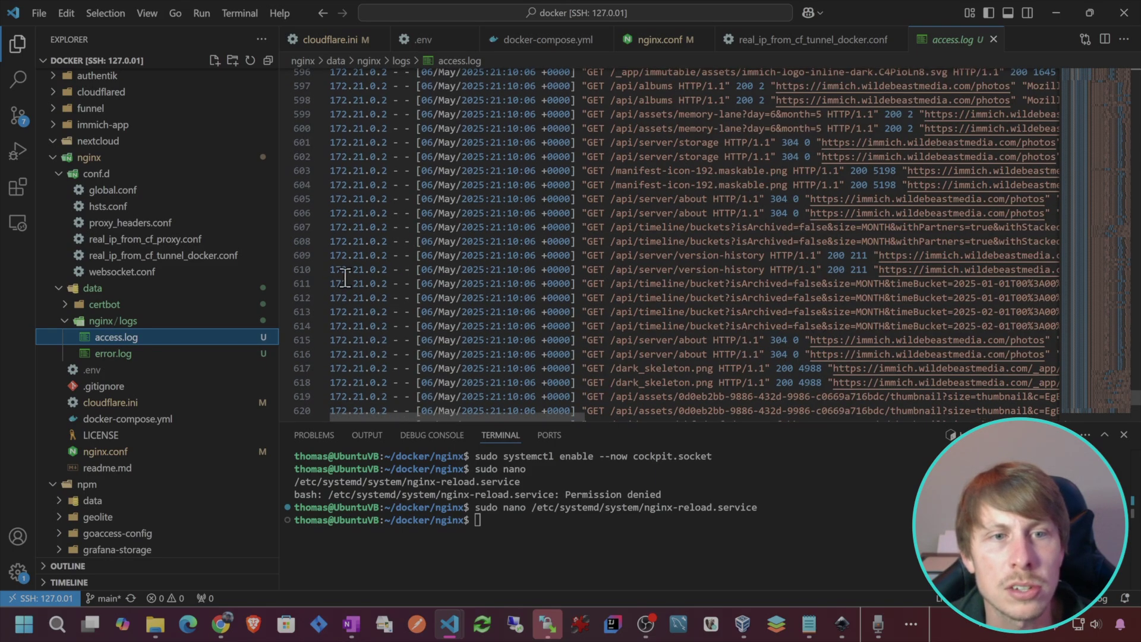
pyautogui.click(793, 42)
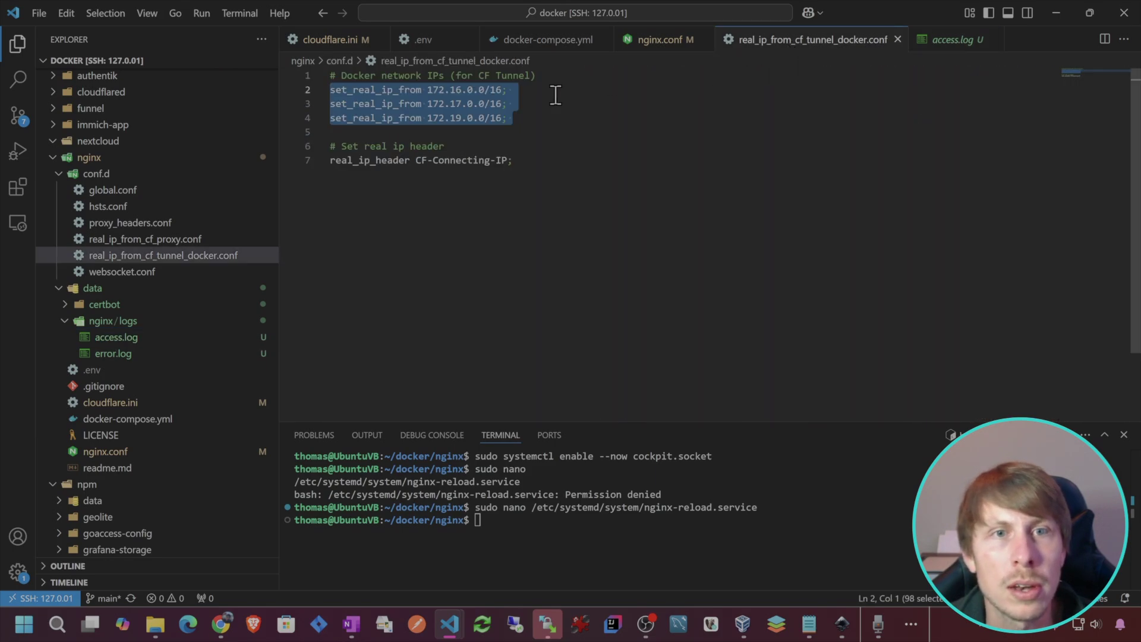
pyautogui.click(951, 40)
pyautogui.click(777, 47)
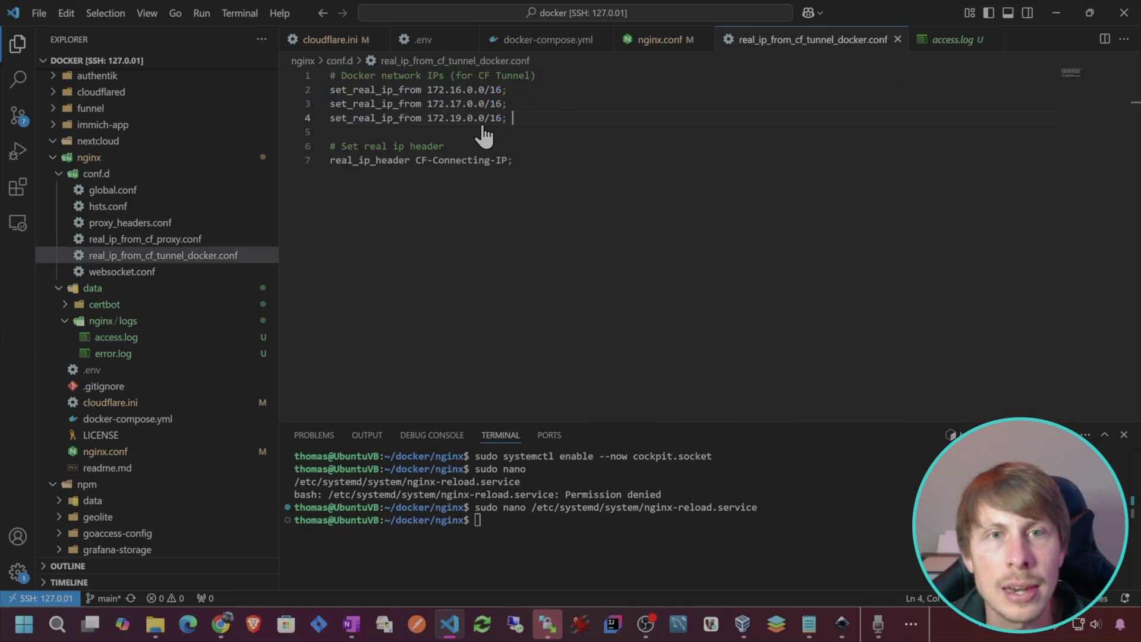
# Add the line "set_real_ip_from 172.21.0.0/16;" below the last Docker network range in real_ip_from_cf_tunnel_docker.conf
pyautogui.moveTo(532, 116); pyautogui.dragTo(320, 116)
pyautogui.click(548, 119)
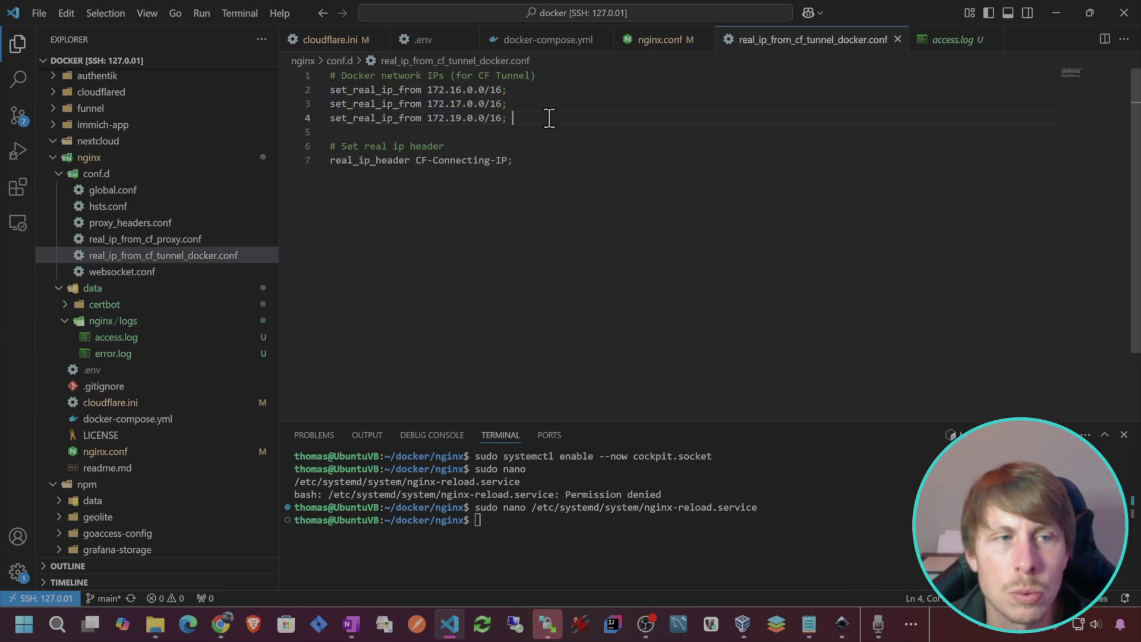
pyautogui.press('Return')
pyautogui.press('Tab')
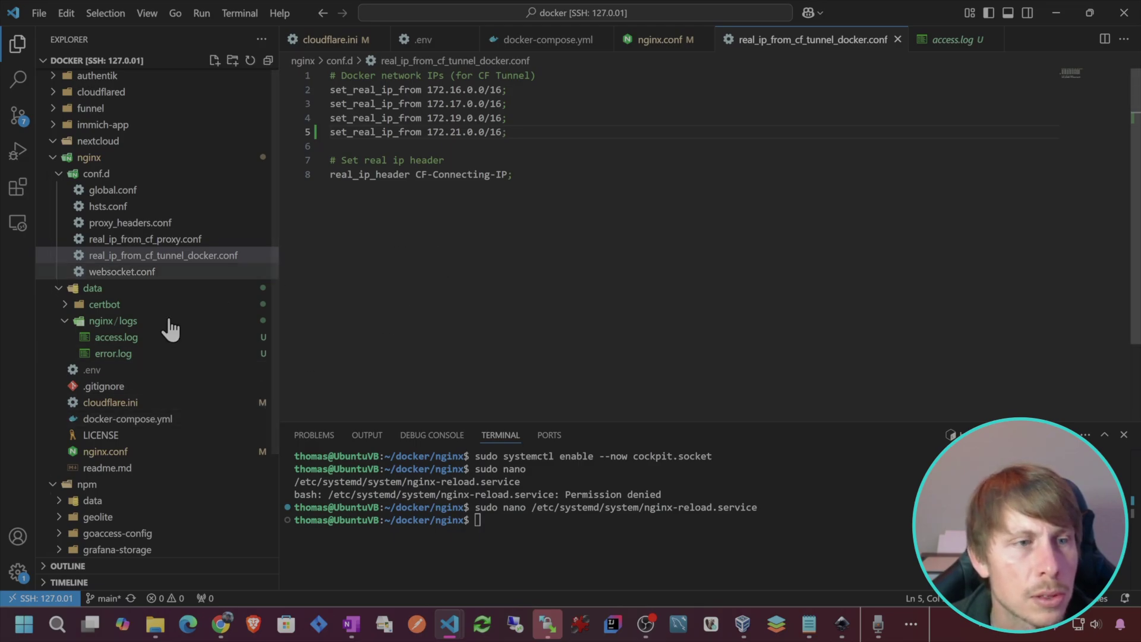
# Take the hot reload command from readme.md and run "sudo /usr/bin/docker exec -it nginx nginx -s reload" in the terminal
pyautogui.click(107, 467)
pyautogui.click(507, 521)
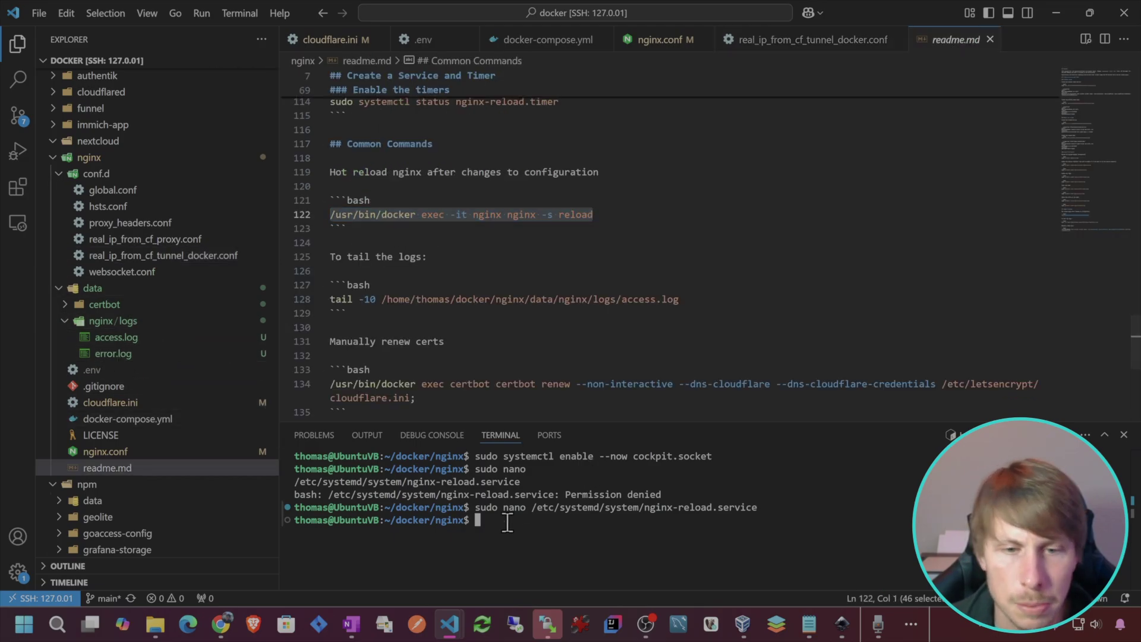
pyautogui.write('sudo')
pyautogui.write('/usr/bin/docker exec -it nginx nginx -s reload')
pyautogui.press('Return')
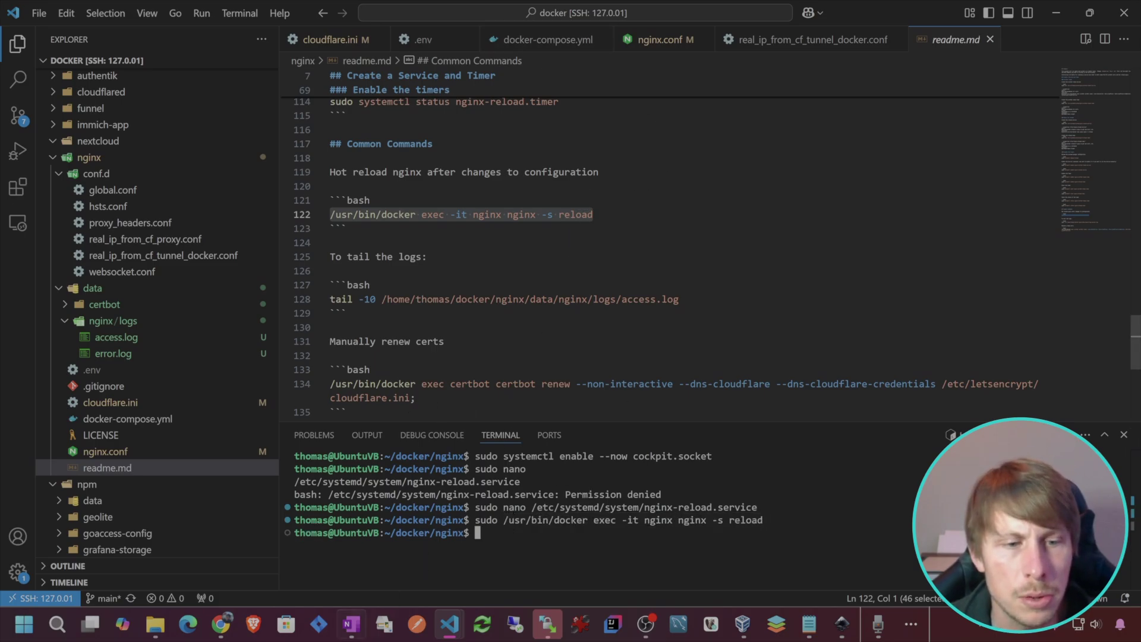
# Switch to Chrome and open the Jan 7 photo on immich.wildebeastmedia.com to generate new requests
pyautogui.click(225, 632)
pyautogui.click(919, 14)
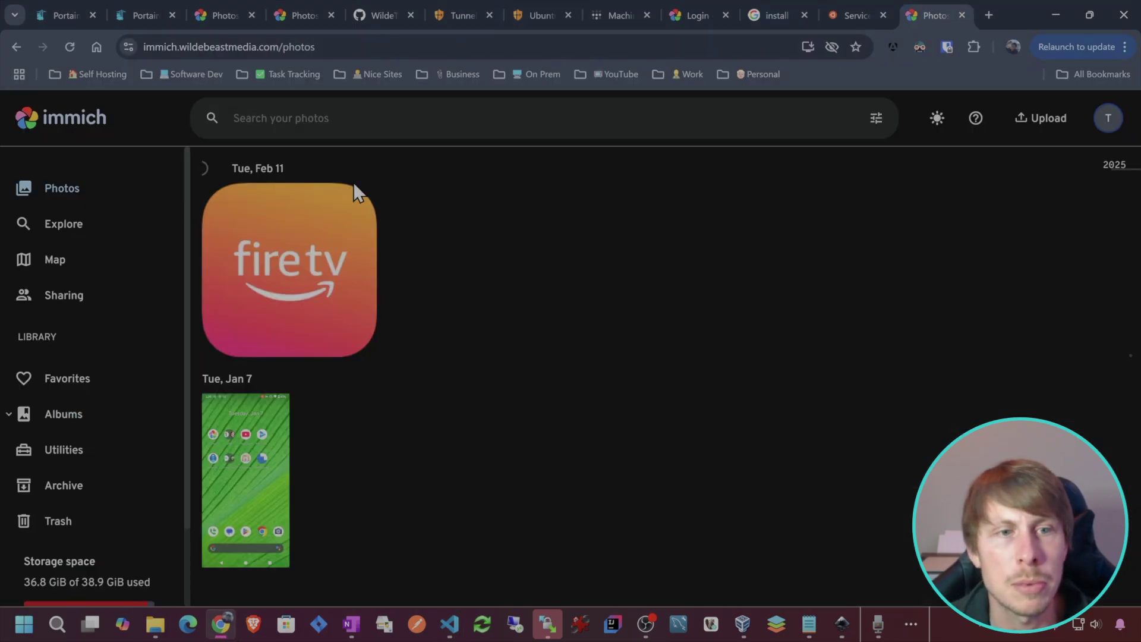
pyautogui.click(285, 441)
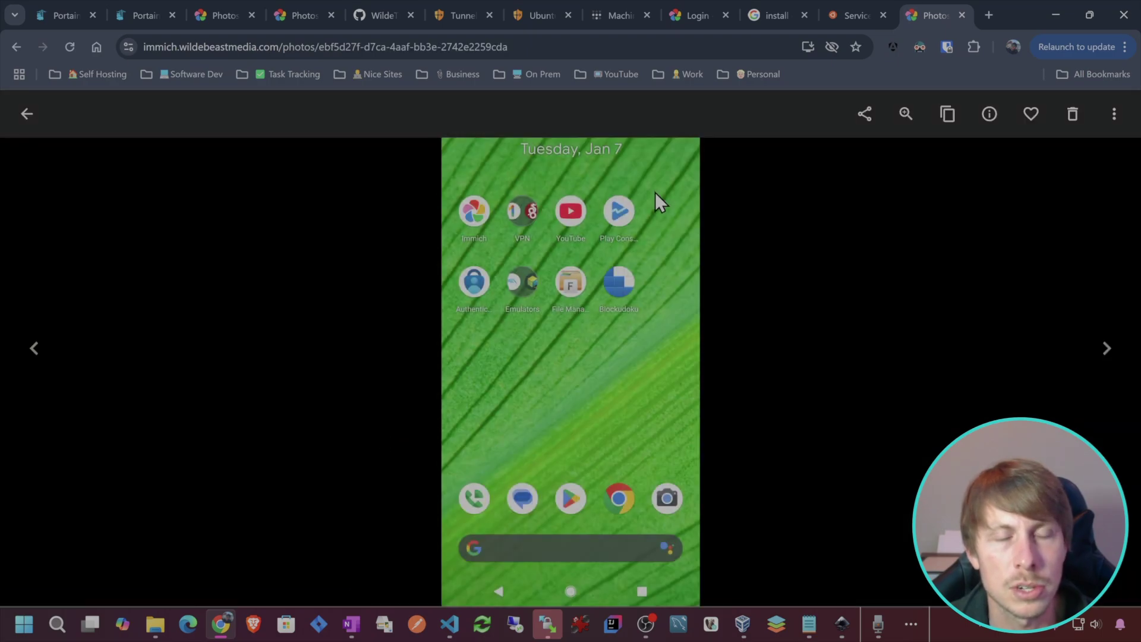
# Return to VS Code, open access.log, and examine the client IP addresses of its most recent entries
pyautogui.hotkey('alt', 'Tab')
pyautogui.click(119, 337)
pyautogui.scroll(-10, 975, 237)
pyautogui.scroll(5, 975, 237)
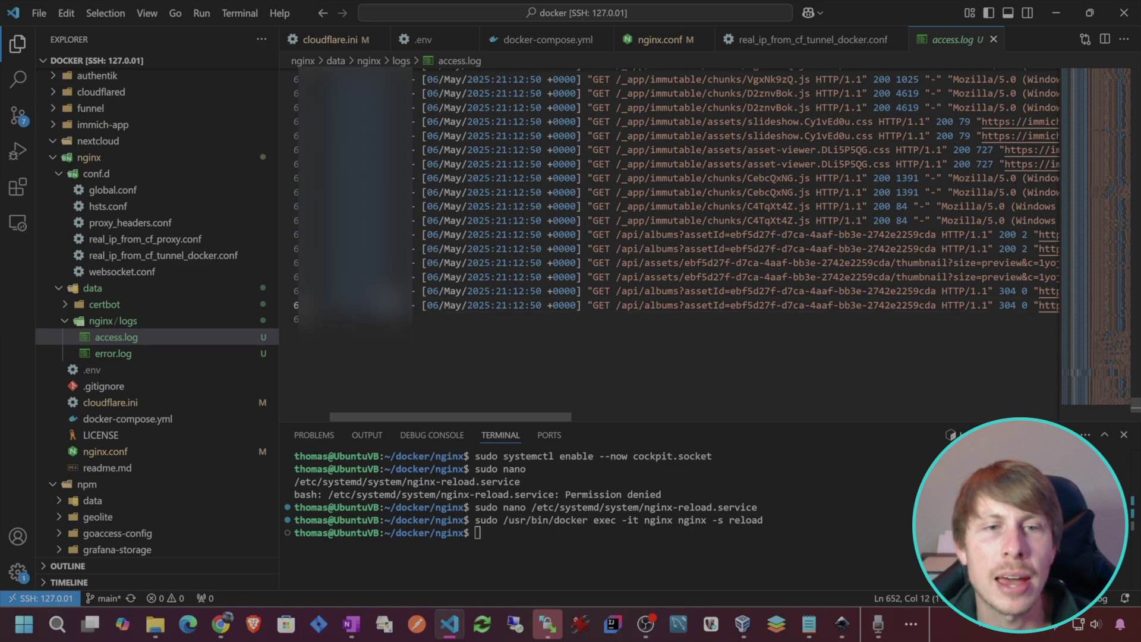
pyautogui.moveTo(357, 309); pyautogui.dragTo(357, 137)
pyautogui.click(438, 331)
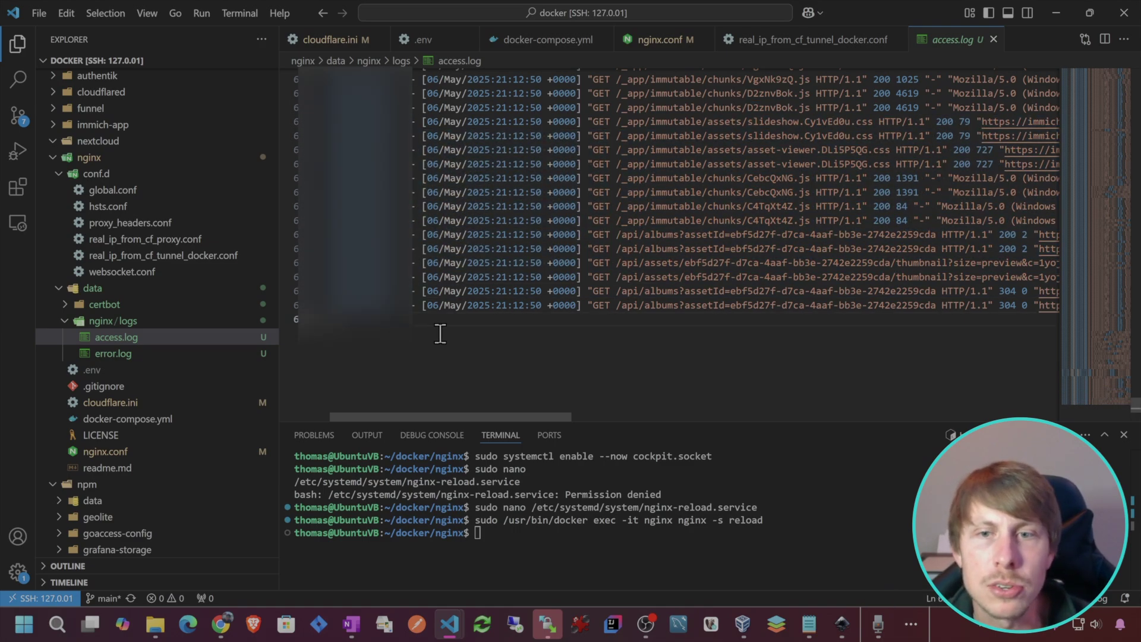